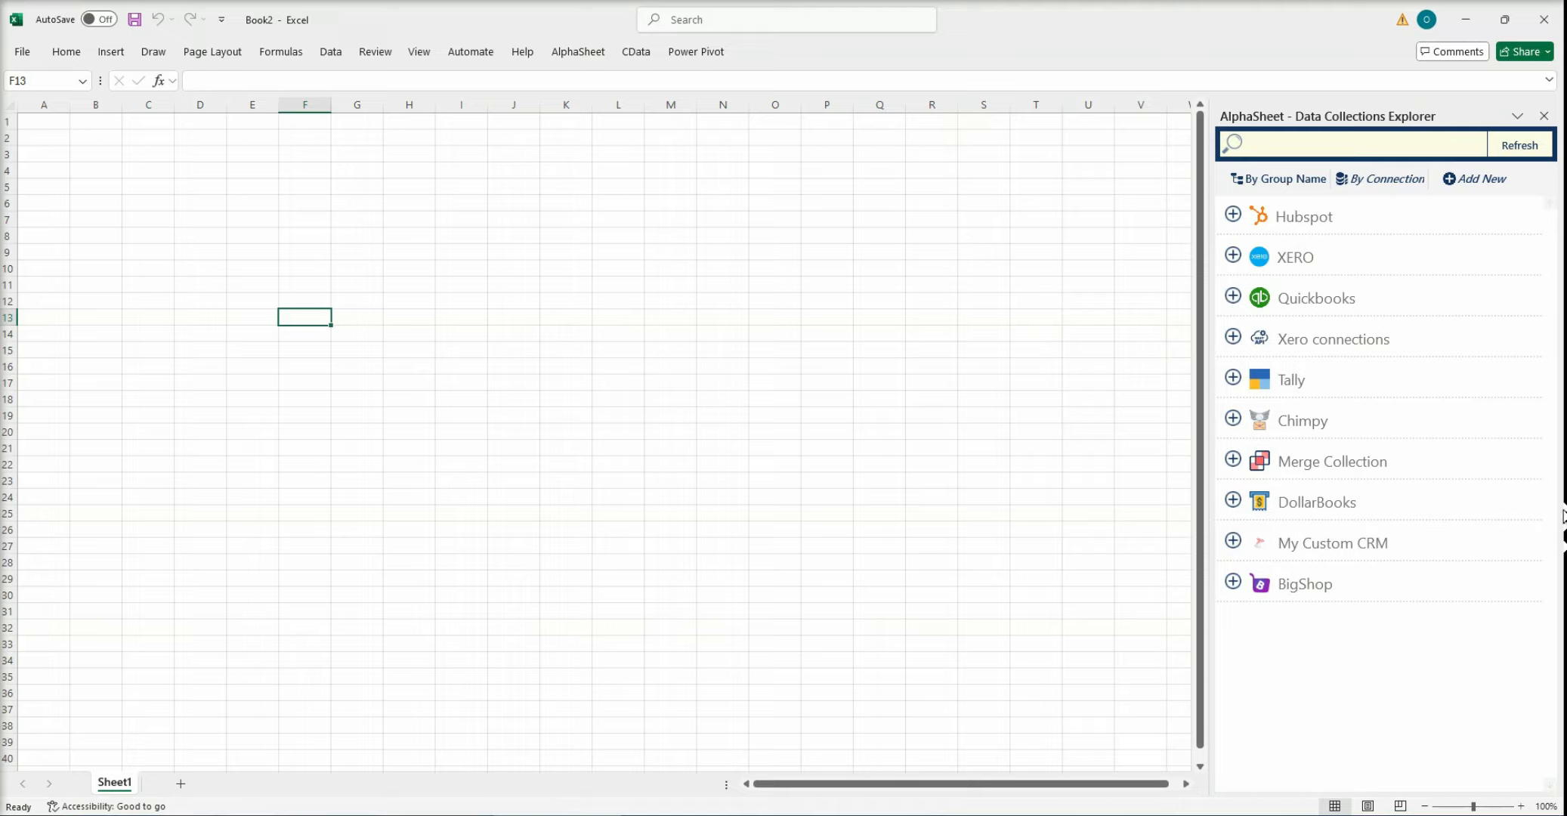
# - Import the BigShop Daily Order Stats collection with the date range 1/1/2024 to 12/31/2024
pyautogui.click(1233, 582)
pyautogui.click(1310, 625)
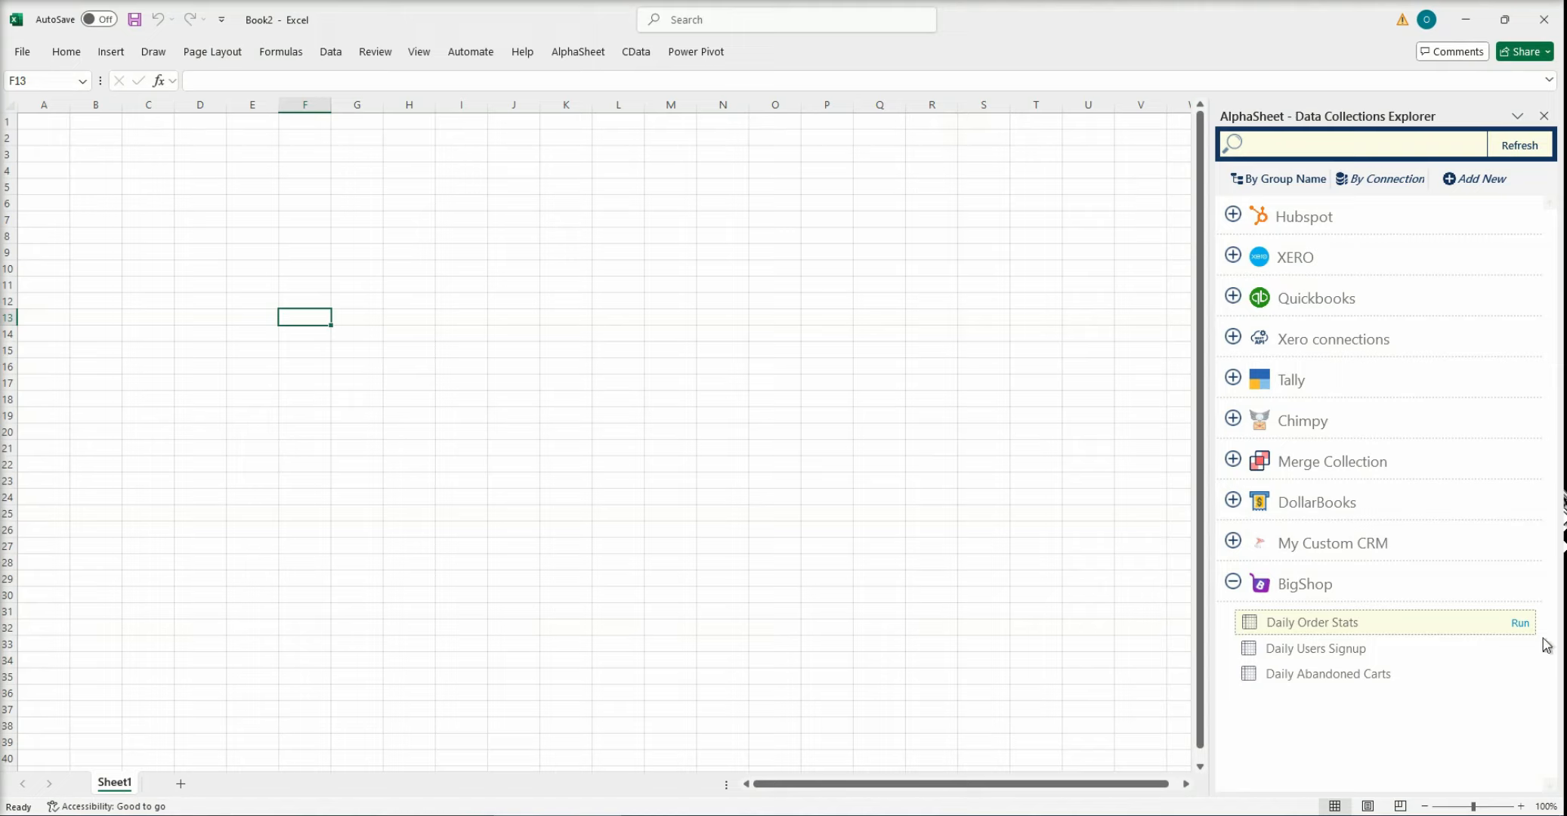
pyautogui.click(1521, 623)
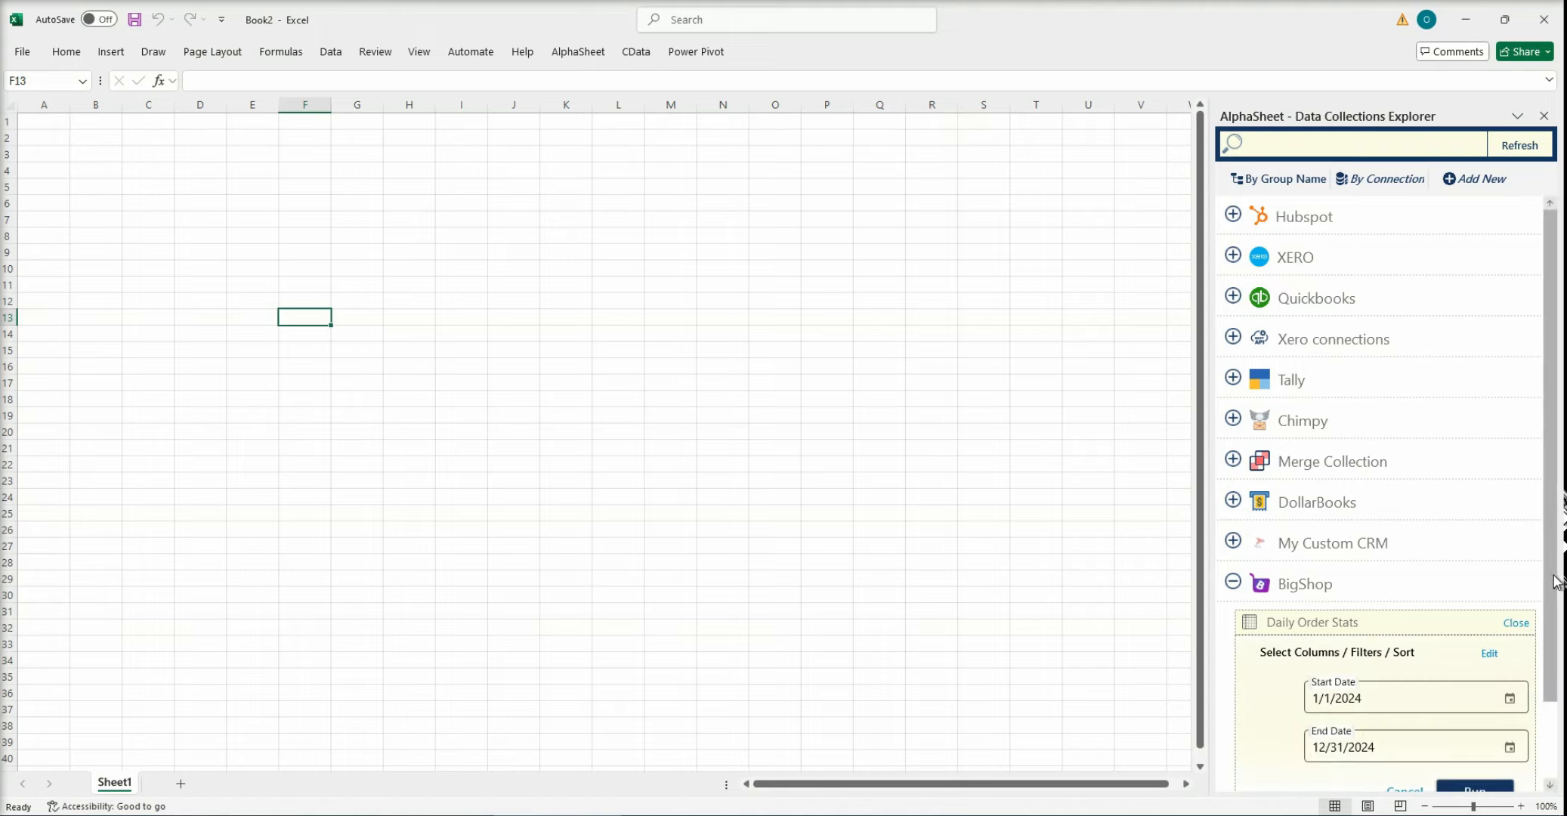
pyautogui.moveTo(1550, 606); pyautogui.dragTo(1550, 683)
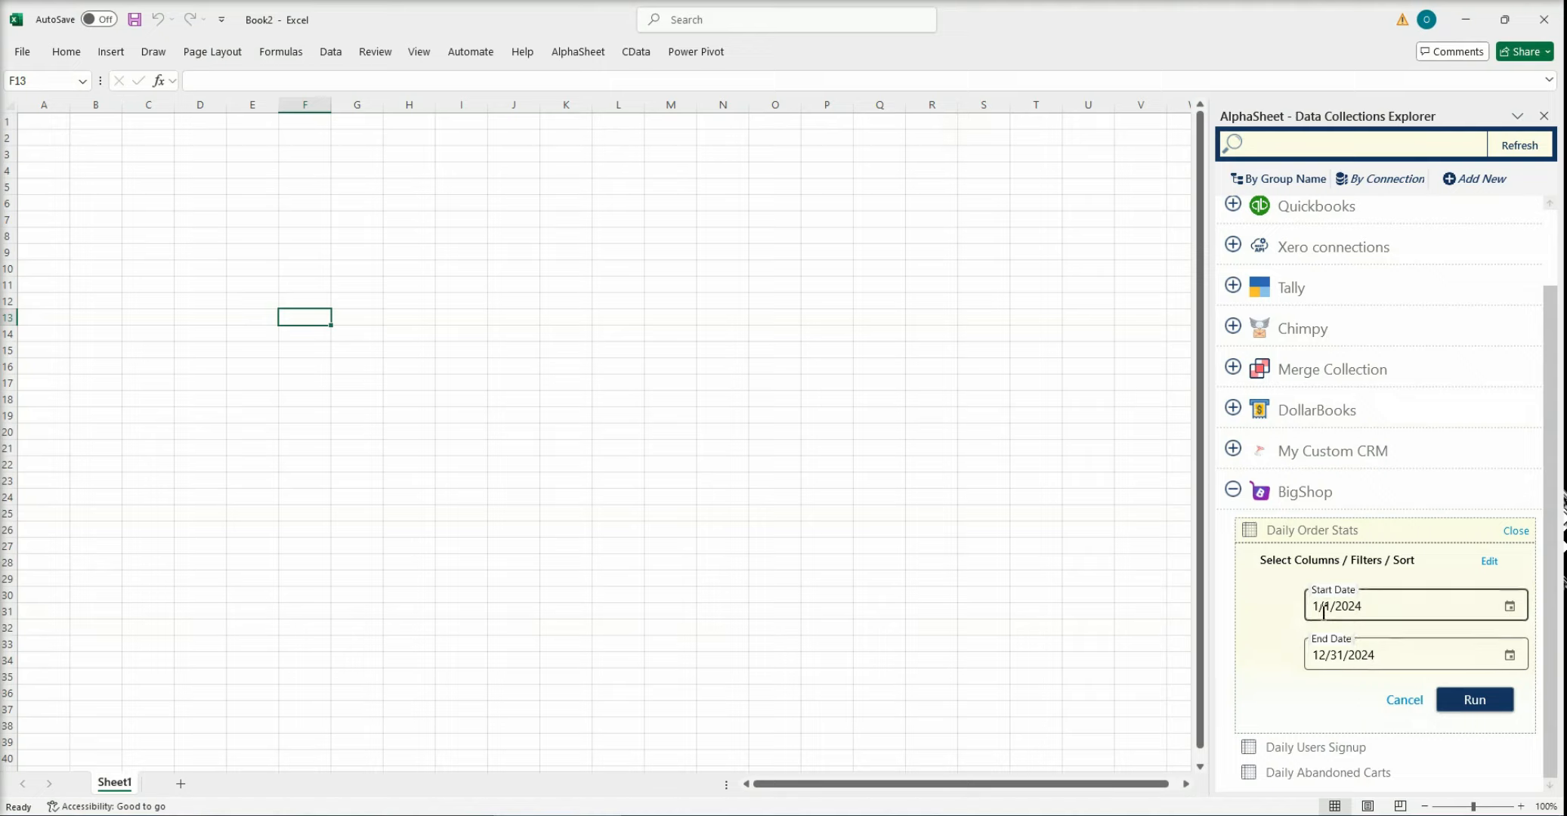
pyautogui.hotkey('shift', 'Left')
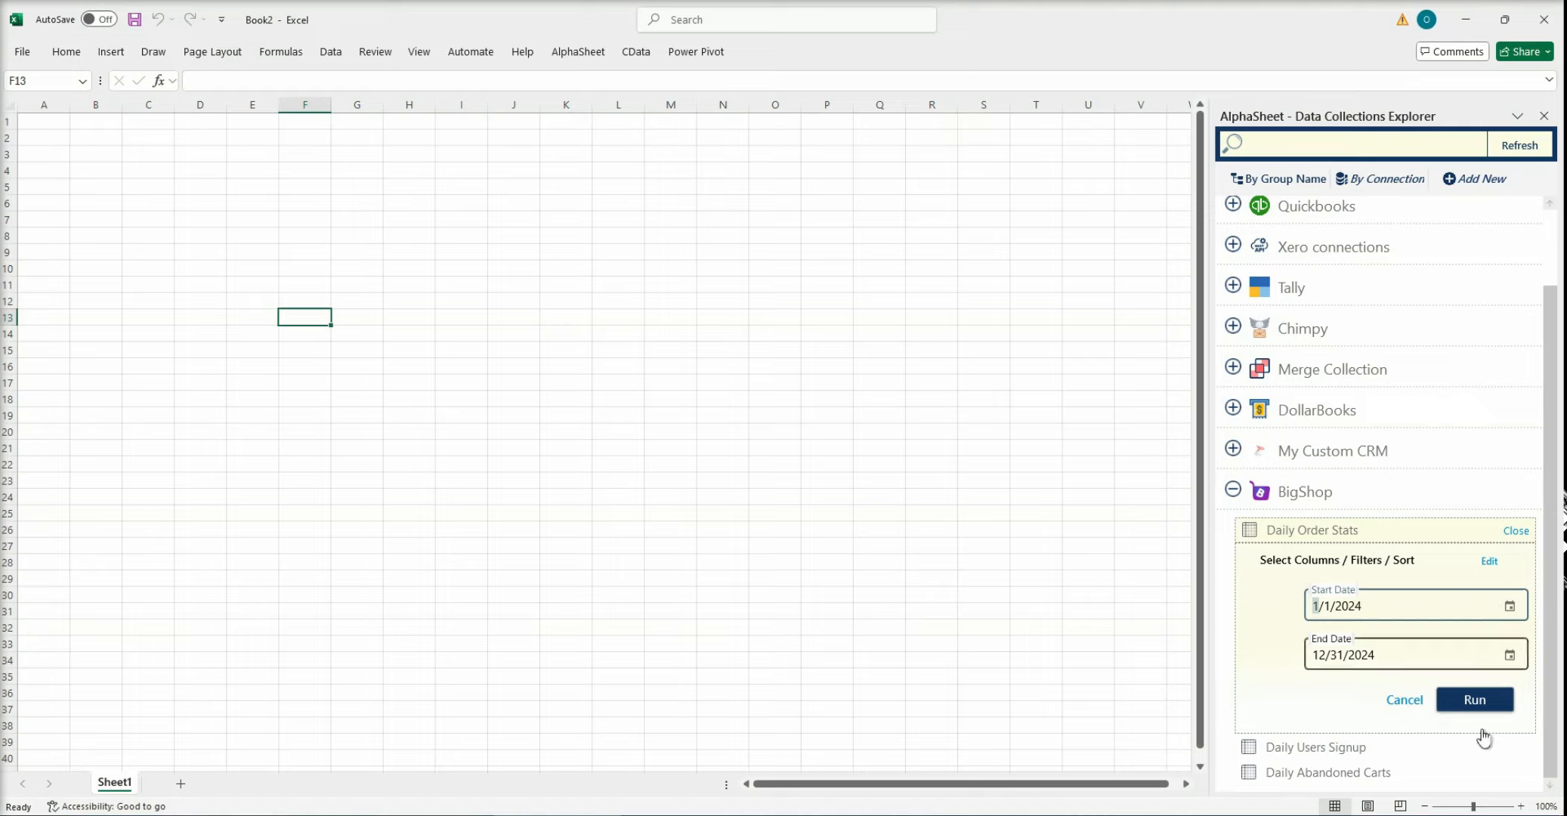
pyautogui.click(1449, 703)
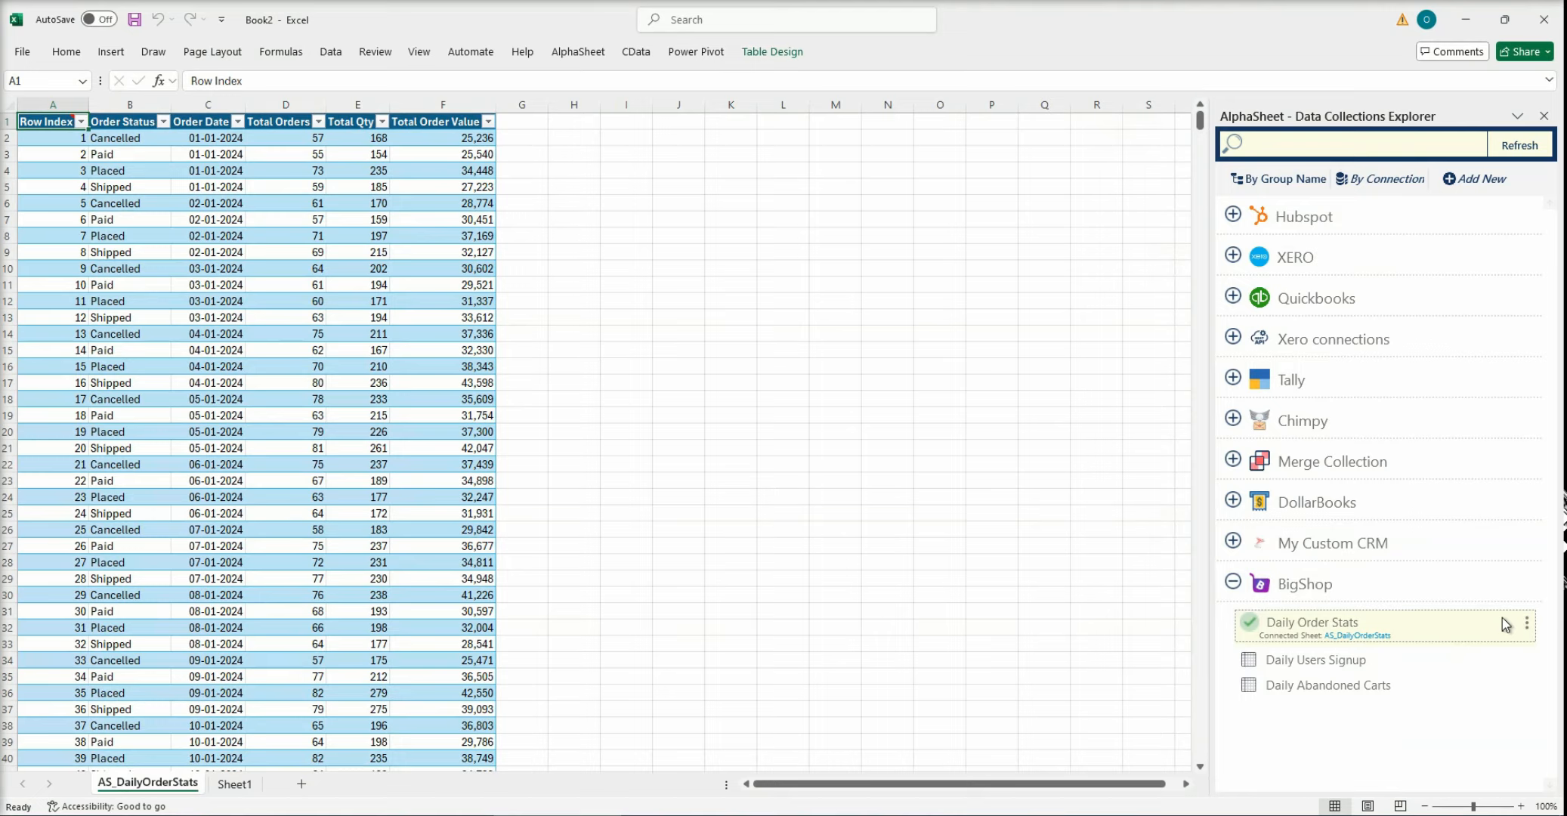
# - Change the query parameters of the connected Daily Order Stats collection, setting the start date to 1/5/2024
pyautogui.click(1526, 622)
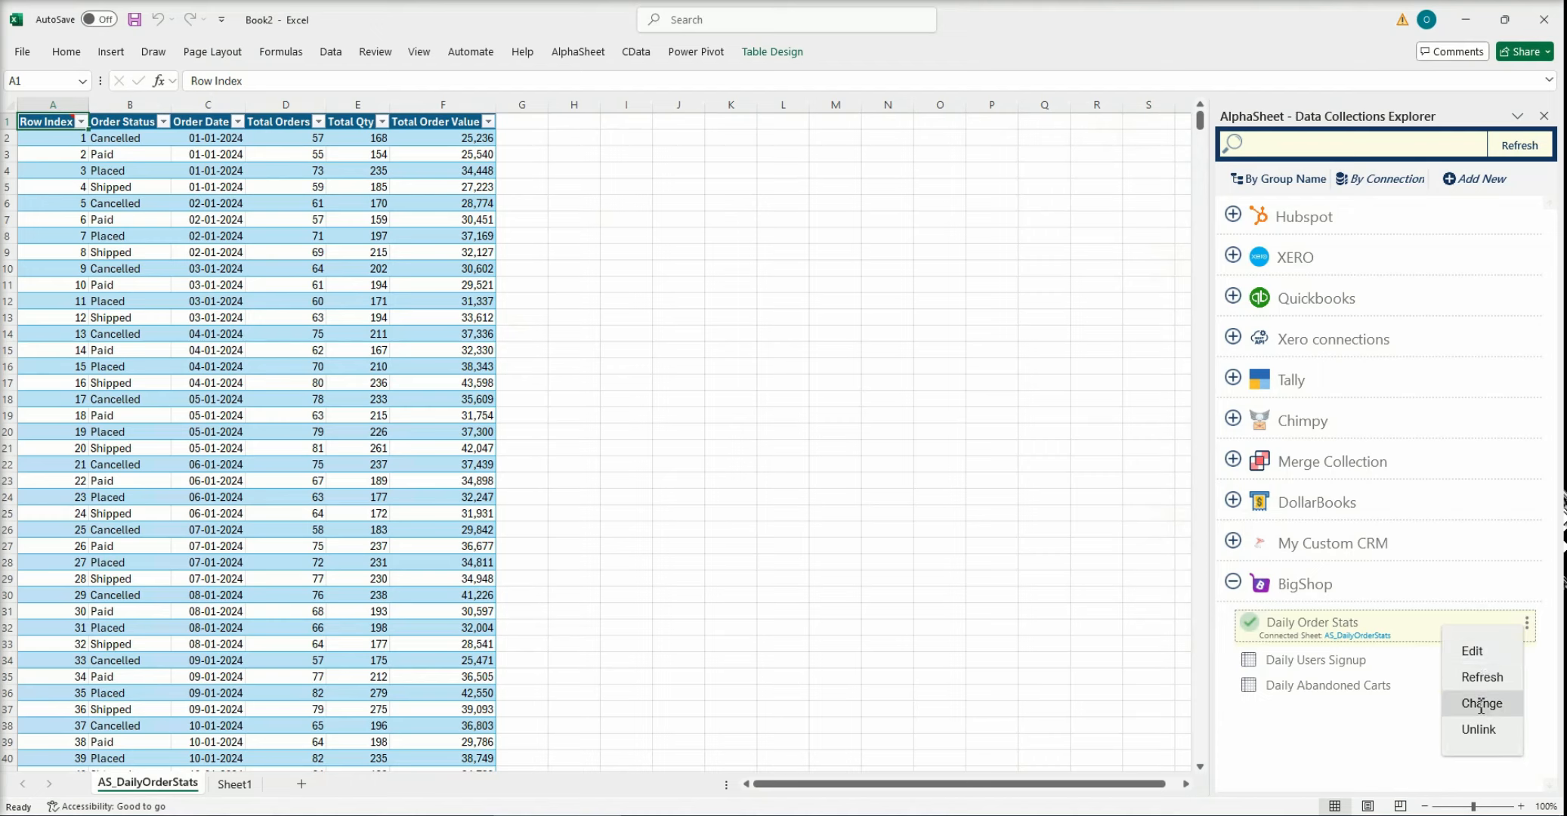
pyautogui.click(1482, 705)
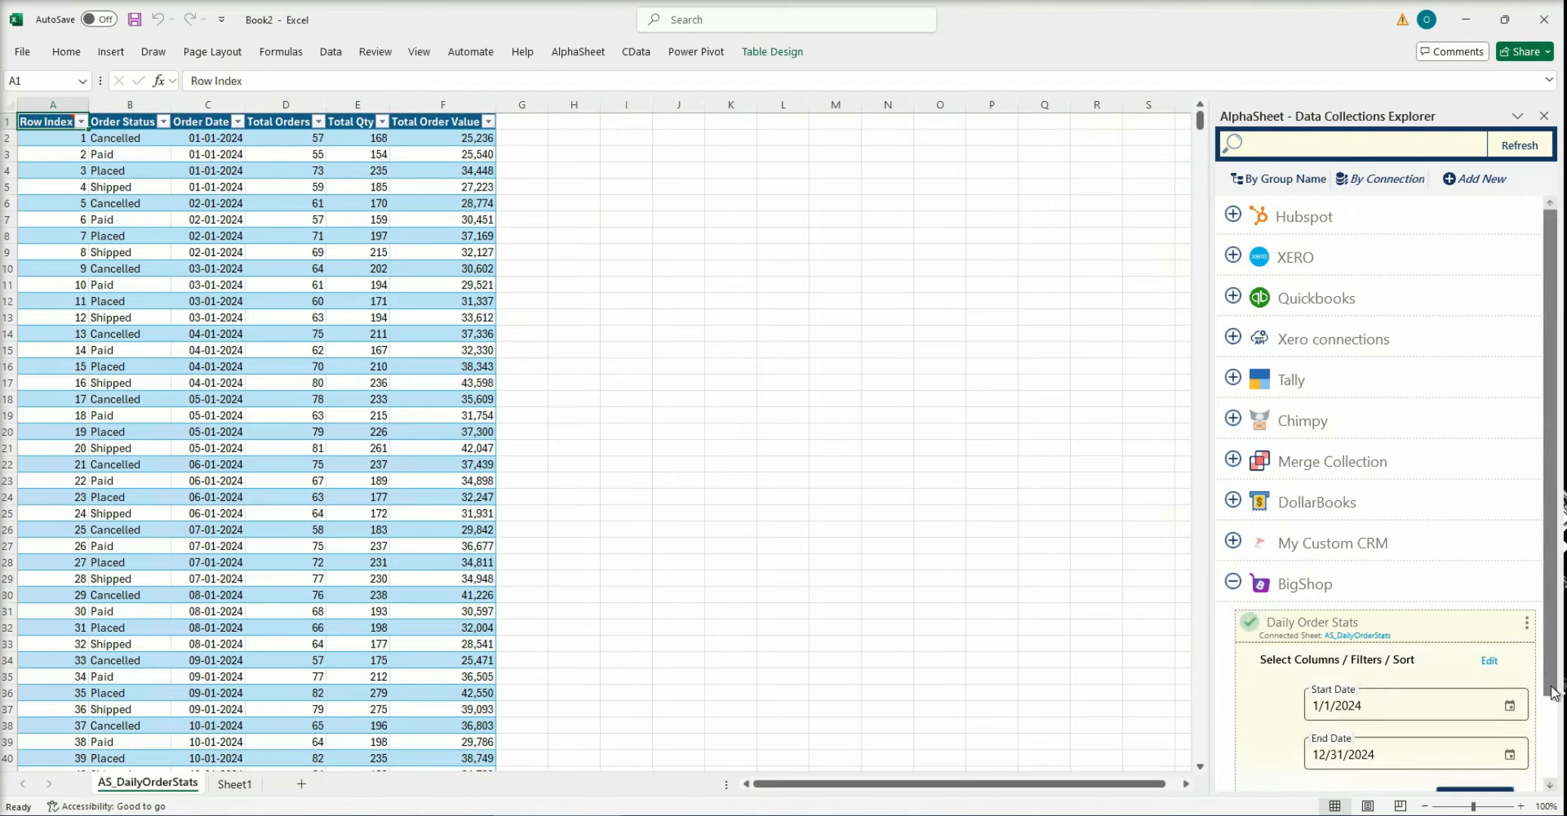
pyautogui.scroll(-2, 1398, 665)
pyautogui.click(1371, 615)
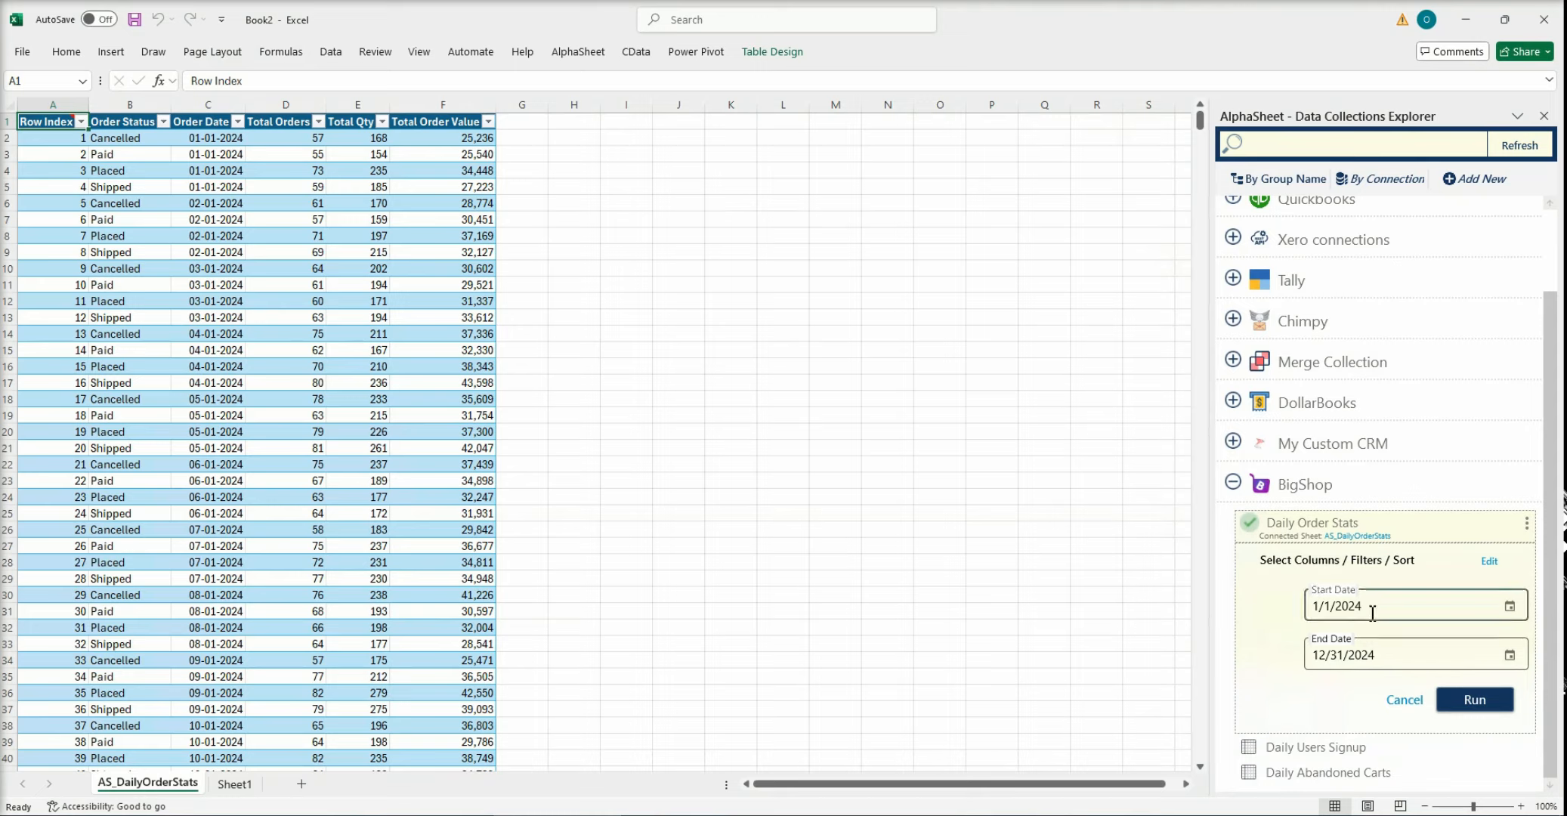
pyautogui.press('Delete')
pyautogui.write('5')
# - Set the Daily Order Stats end date to 1/10/2024 and rerun the query
pyautogui.click(1416, 656)
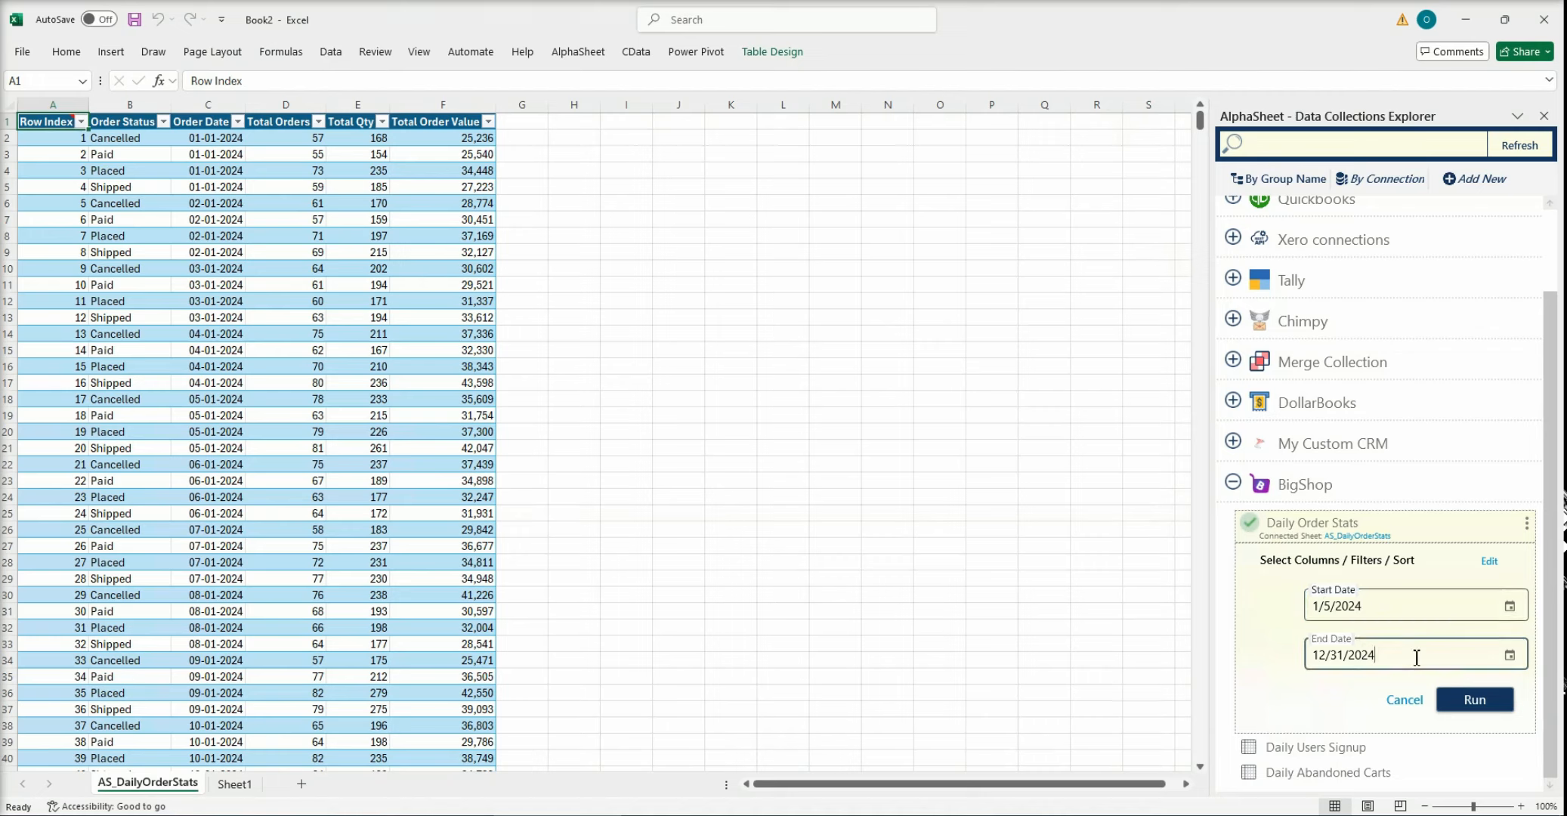
pyautogui.press('Right')
pyautogui.press('Delete')
pyautogui.press('Delete')
pyautogui.press('Delete')
pyautogui.write('10')
pyautogui.click(1475, 700)
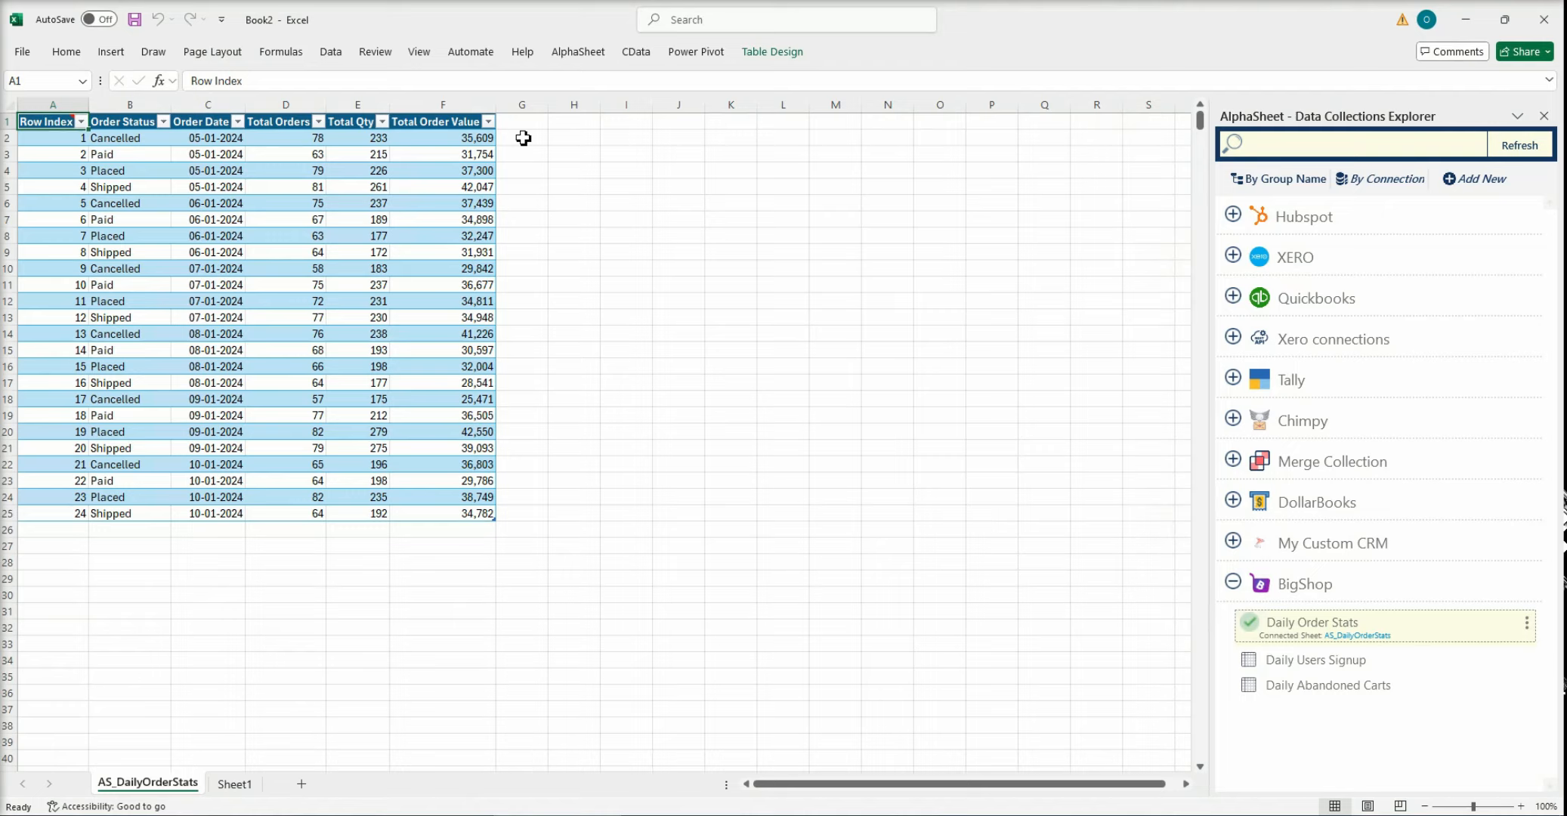
# - Add a calculated column in column G that multiplies Total Orders by Total Qty, starting from cell G2
pyautogui.click(523, 138)
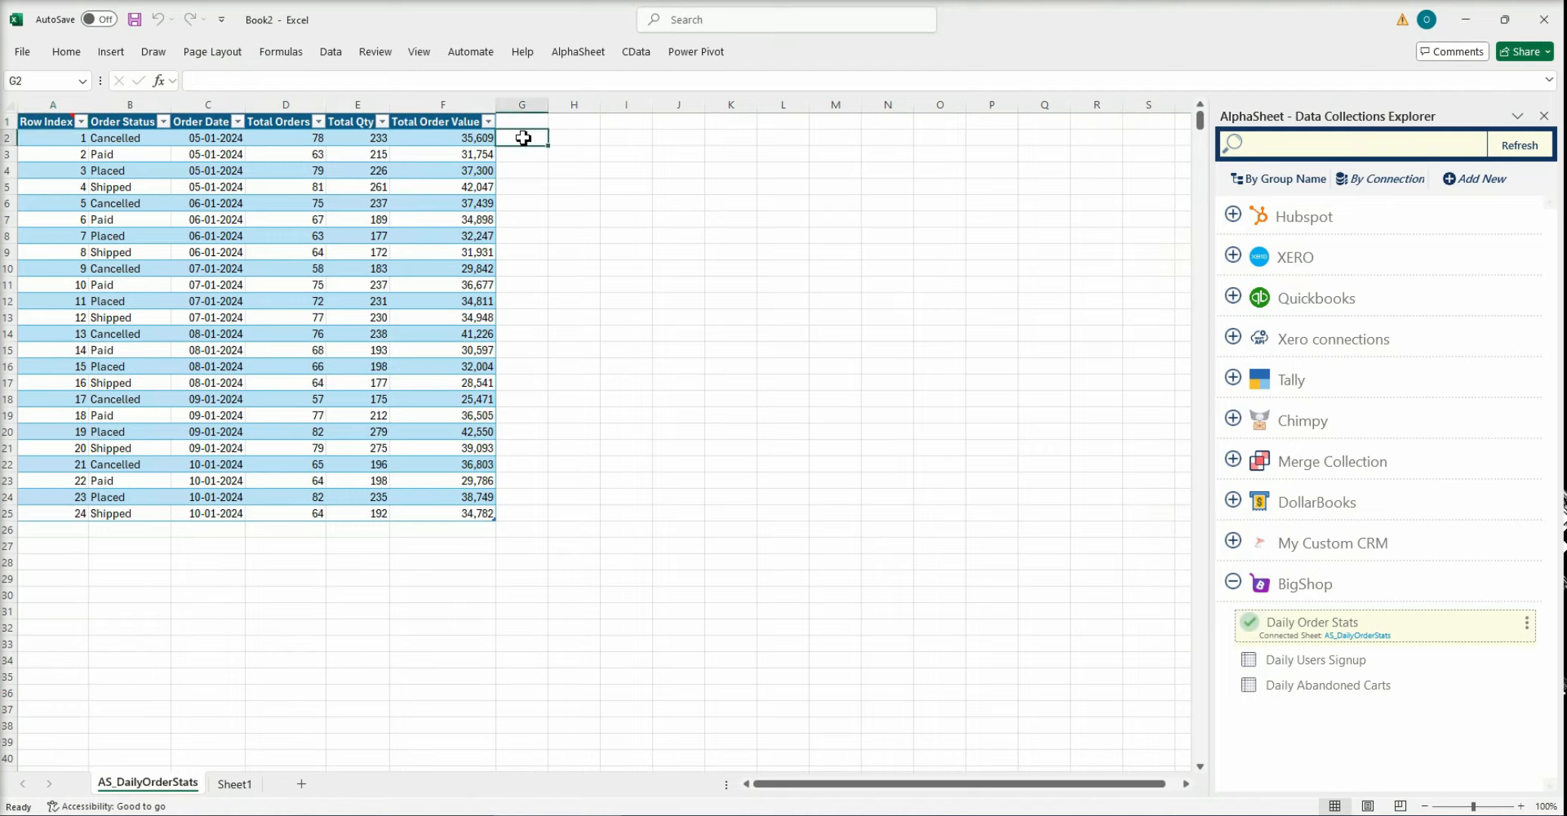
pyautogui.write('=')
pyautogui.press('Left')
pyautogui.press('Left')
pyautogui.press('Left')
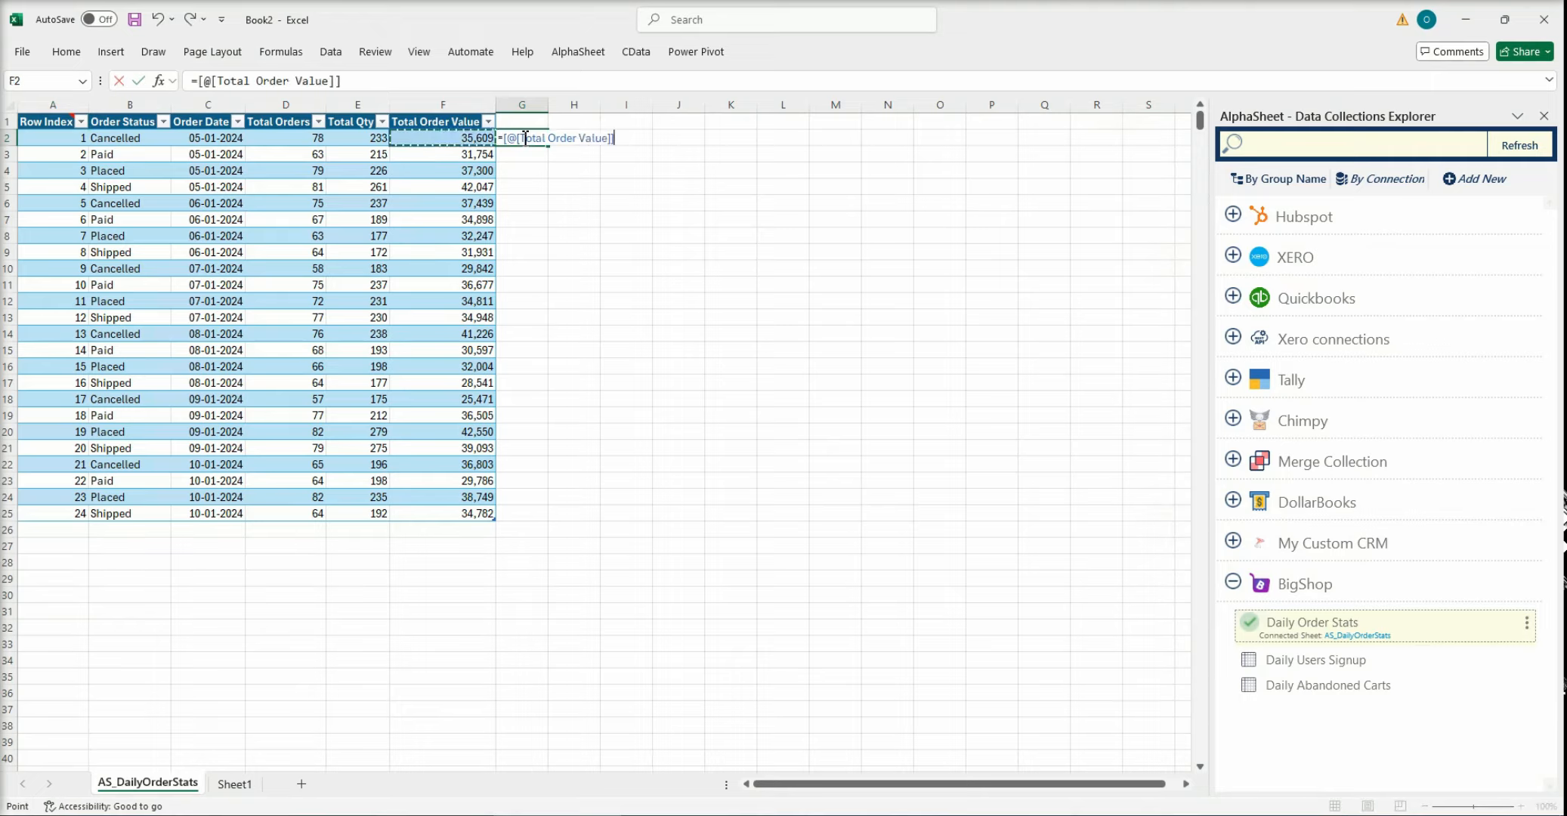
pyautogui.write('*')
pyautogui.press('Left')
pyautogui.press('Left')
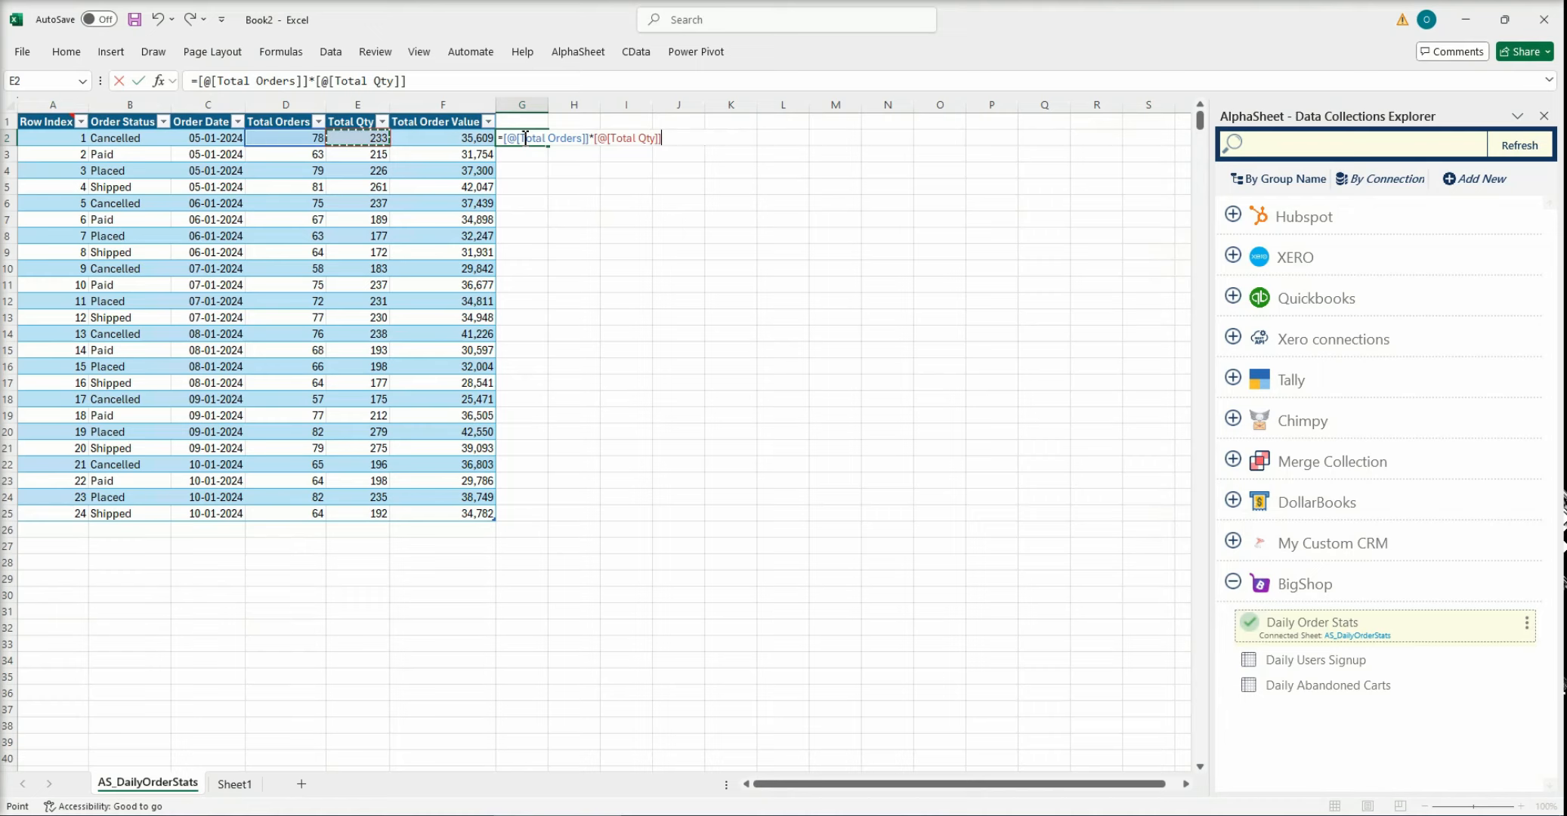
pyautogui.press('Return')
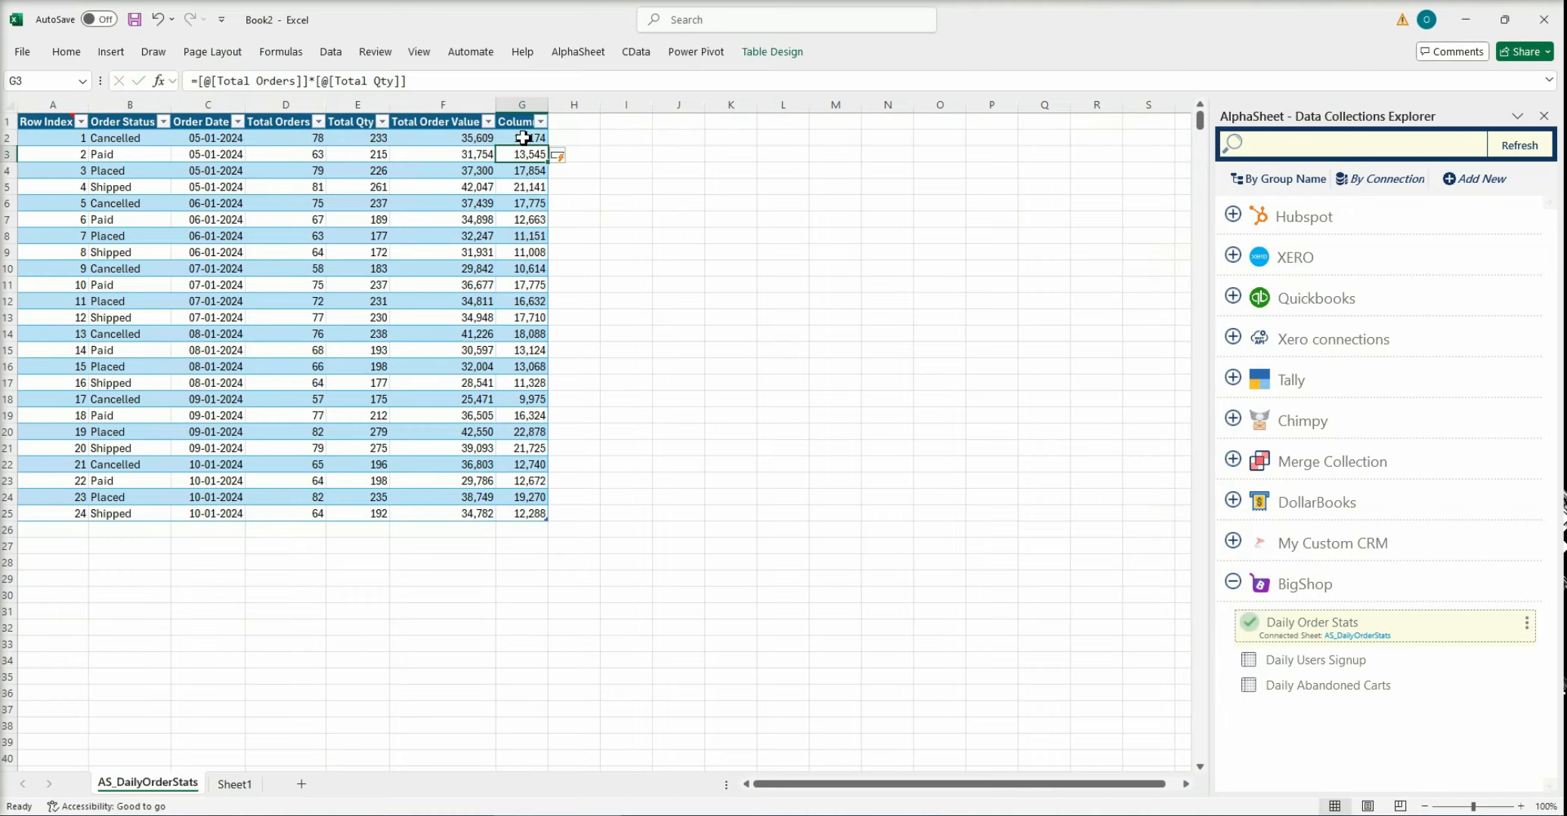
pyautogui.click(535, 139)
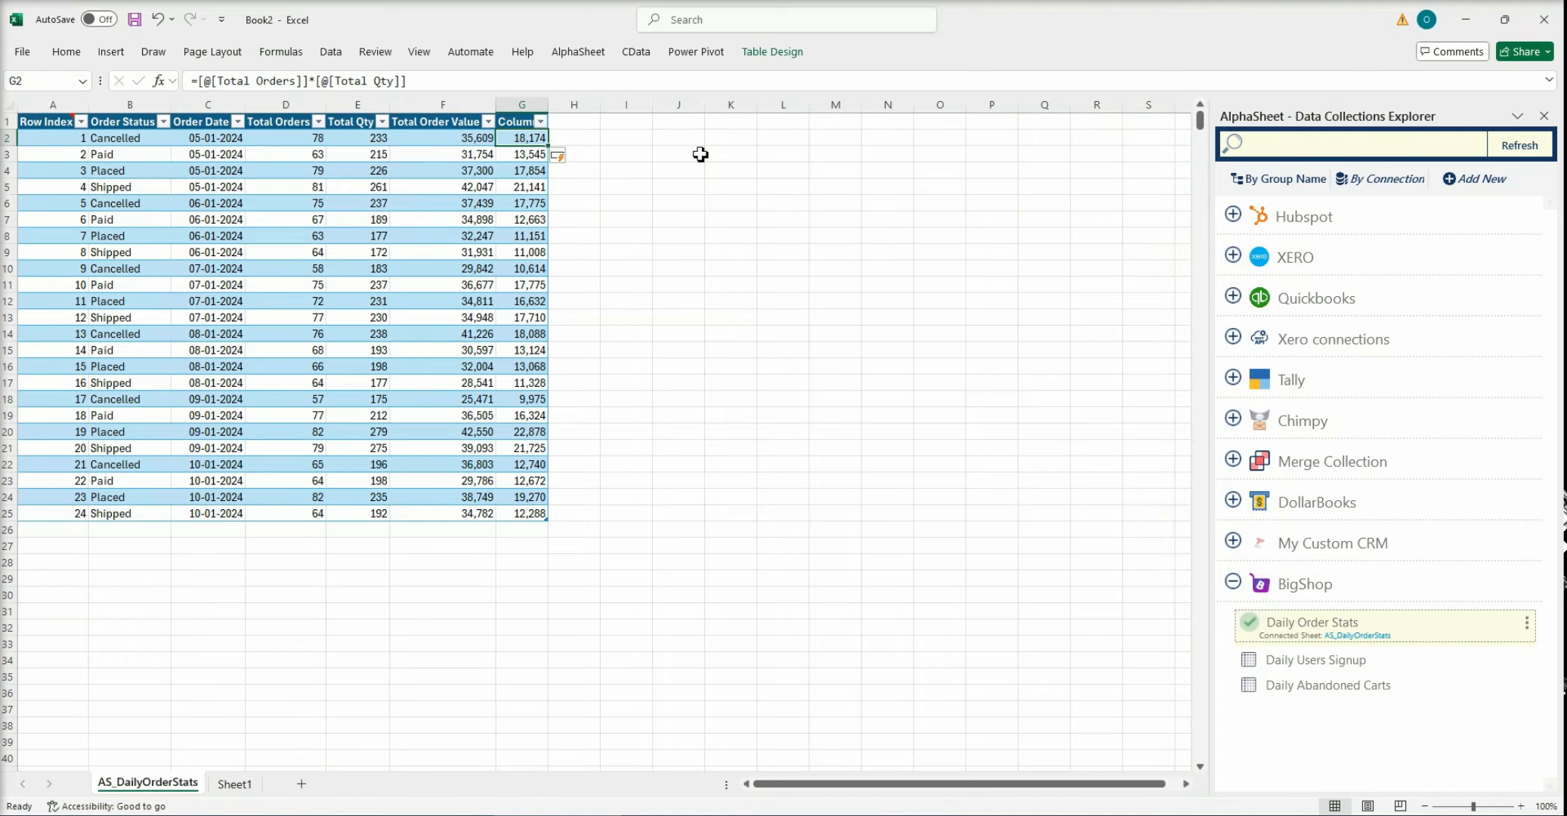
# - Change the Daily Order Stats date range to 1/11/2024 through 1/20/2024 and rerun the query
pyautogui.click(1526, 622)
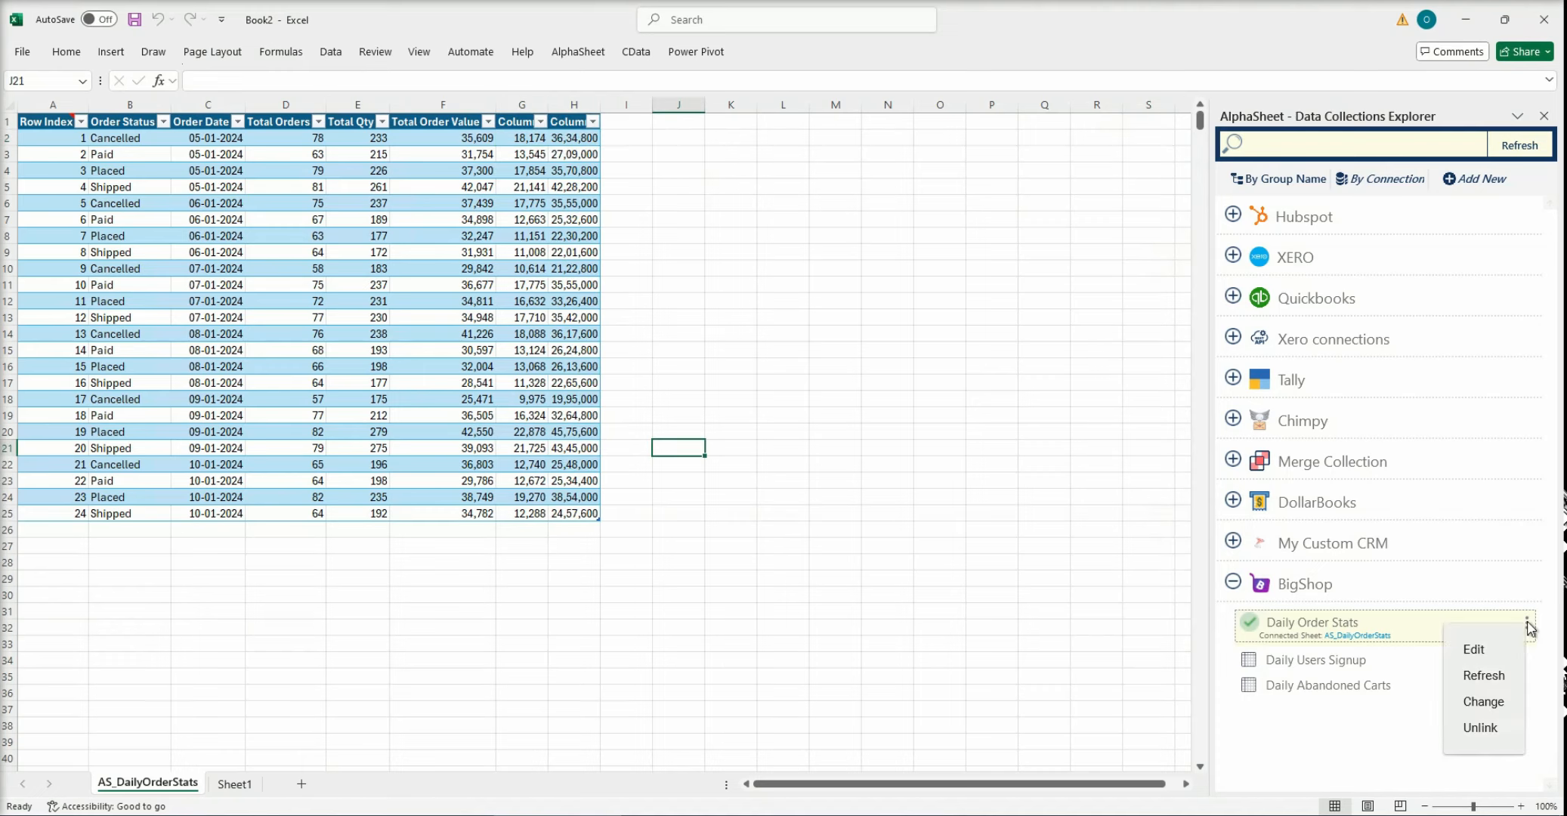
pyautogui.click(1477, 701)
pyautogui.scroll(-2, 1330, 618)
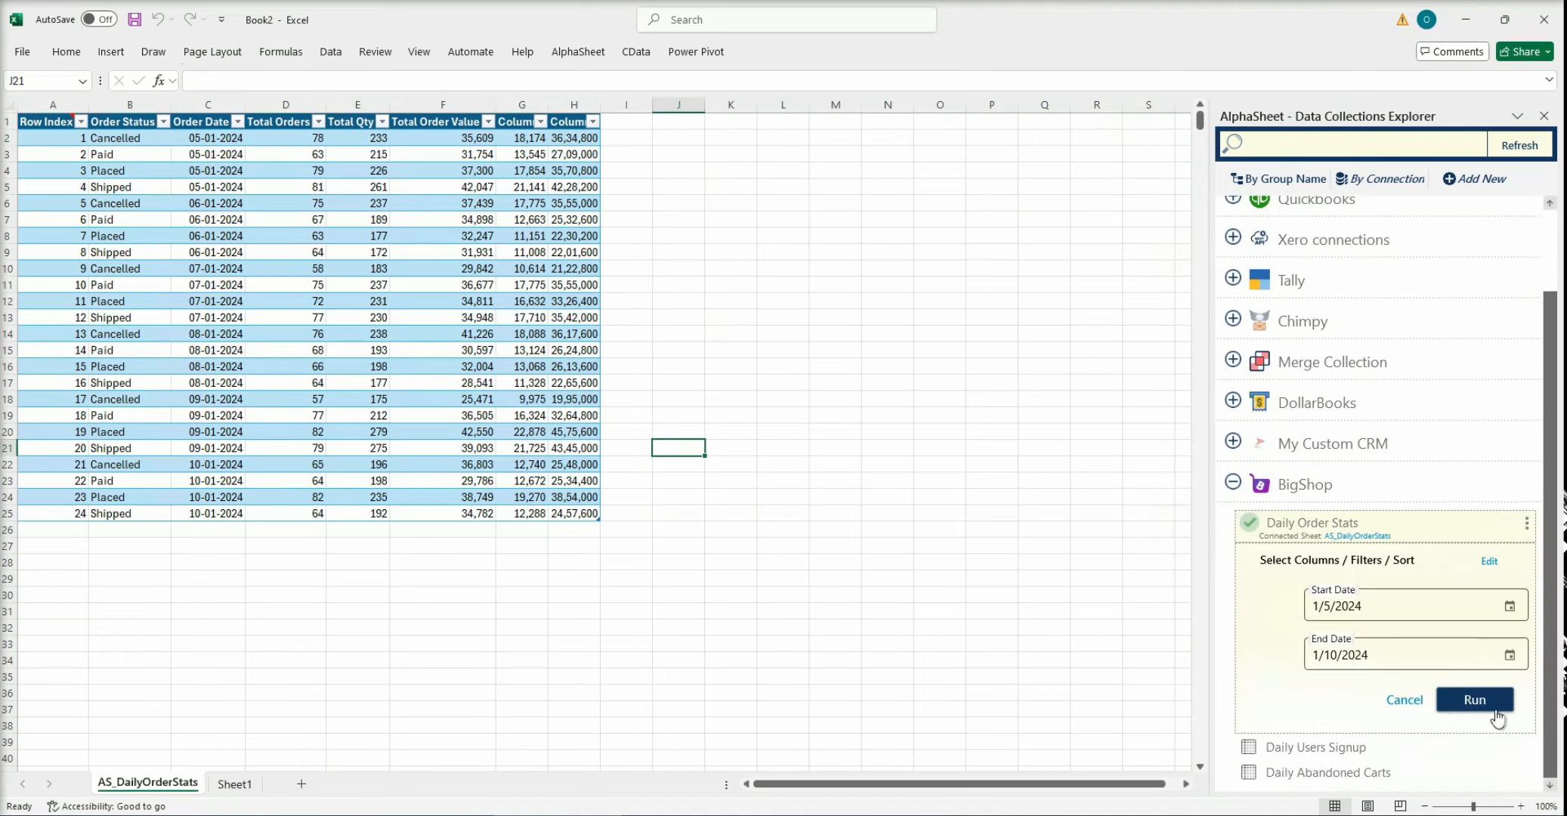
pyautogui.click(1330, 617)
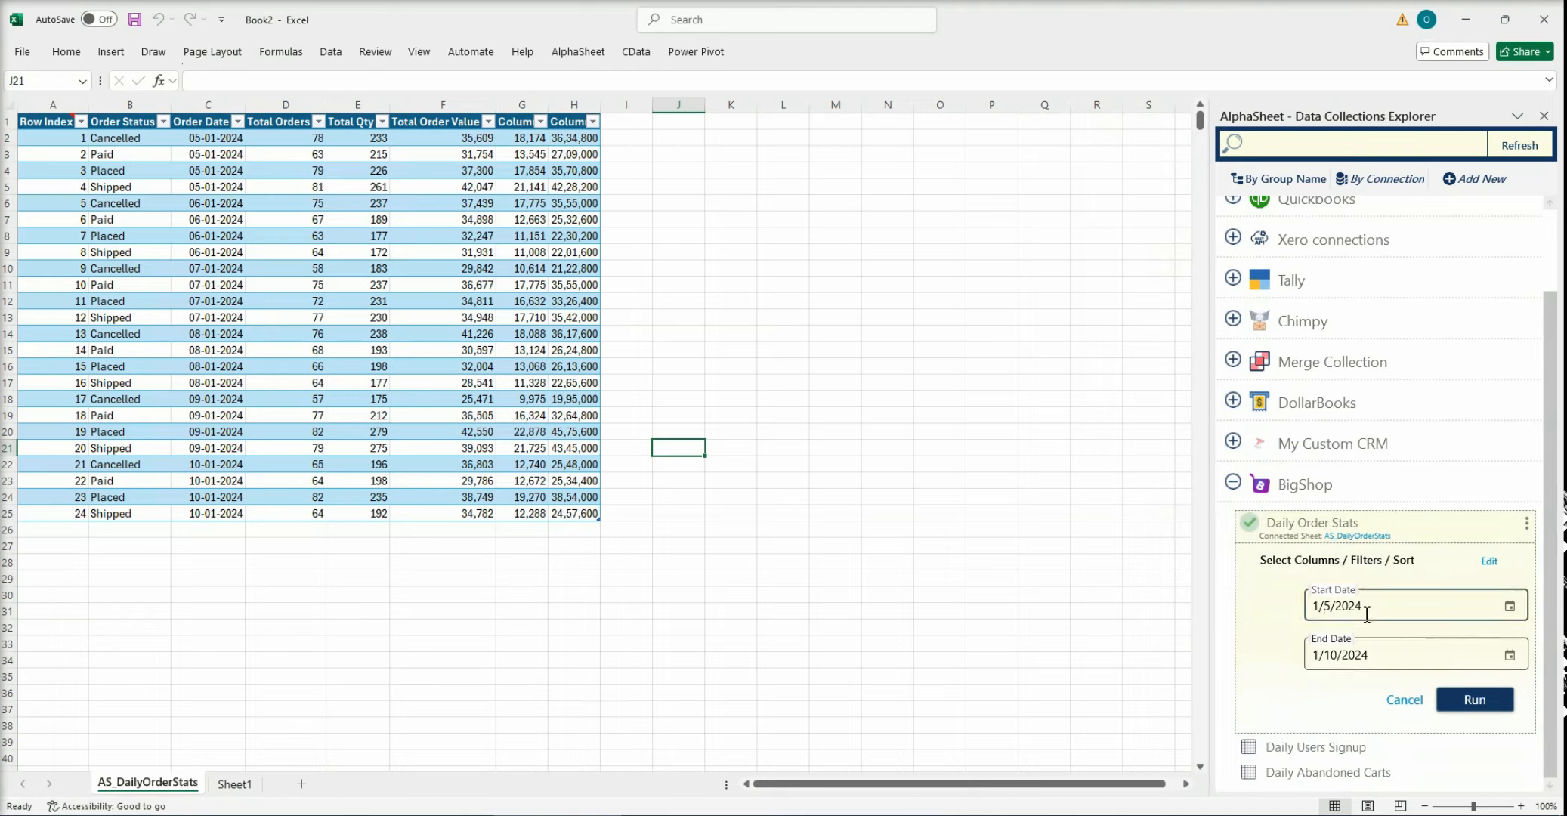
pyautogui.write('11')
pyautogui.click(1340, 663)
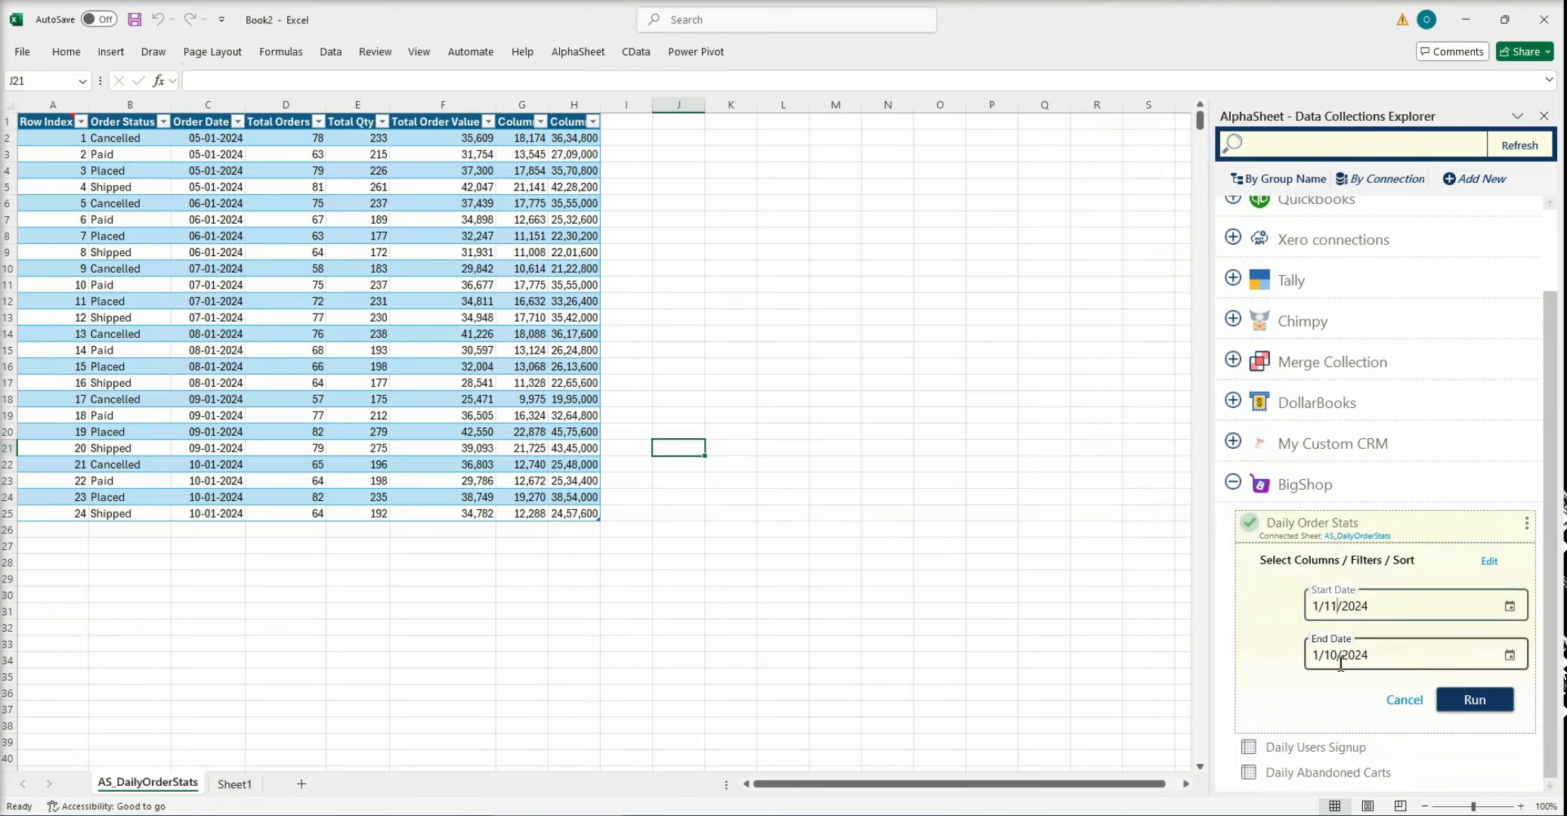
pyautogui.press('Delete')
pyautogui.write('2')
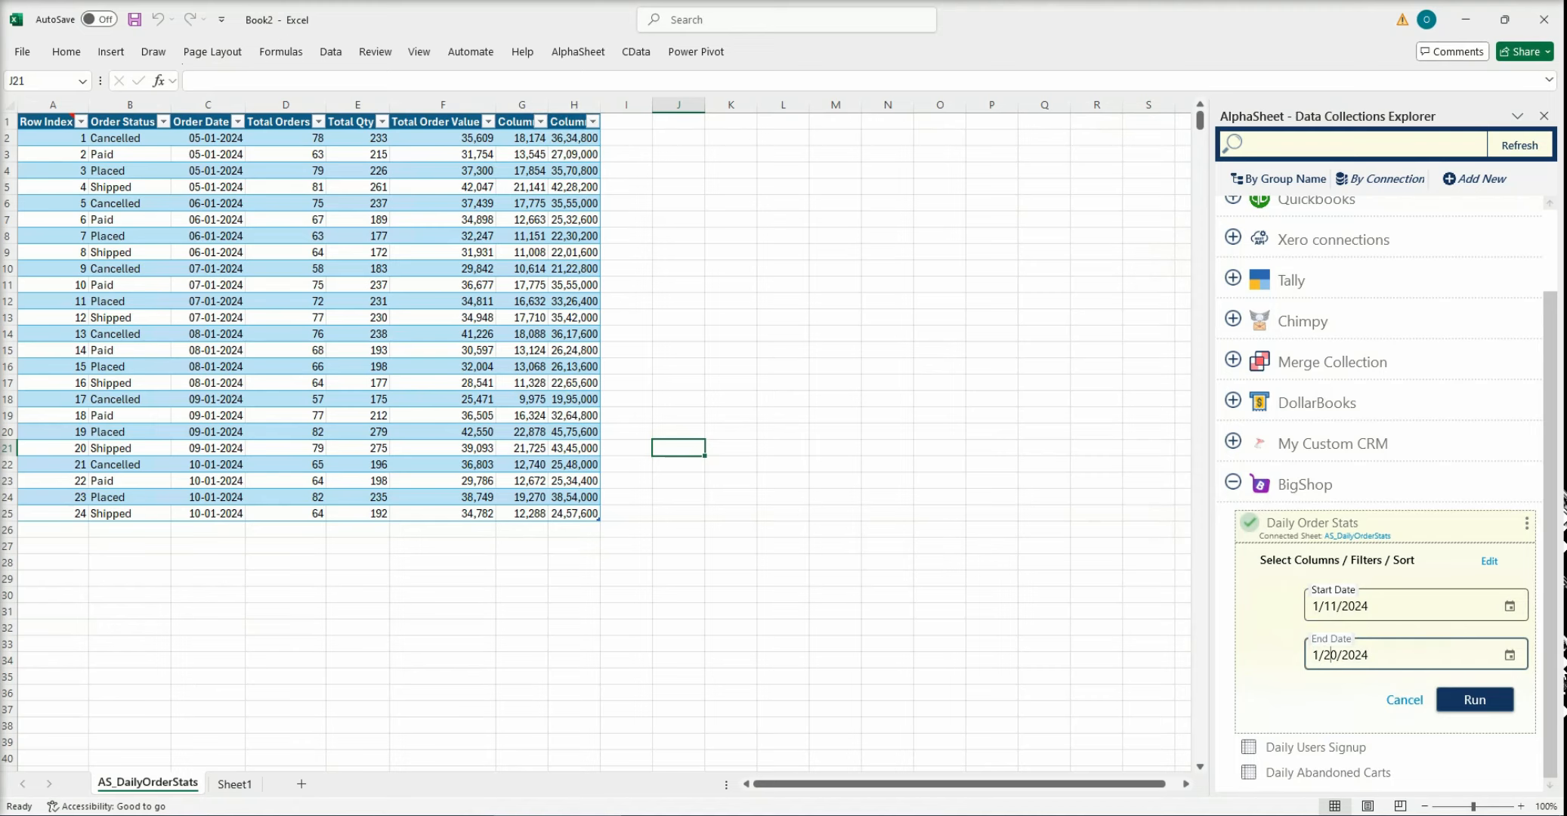
pyautogui.click(1475, 700)
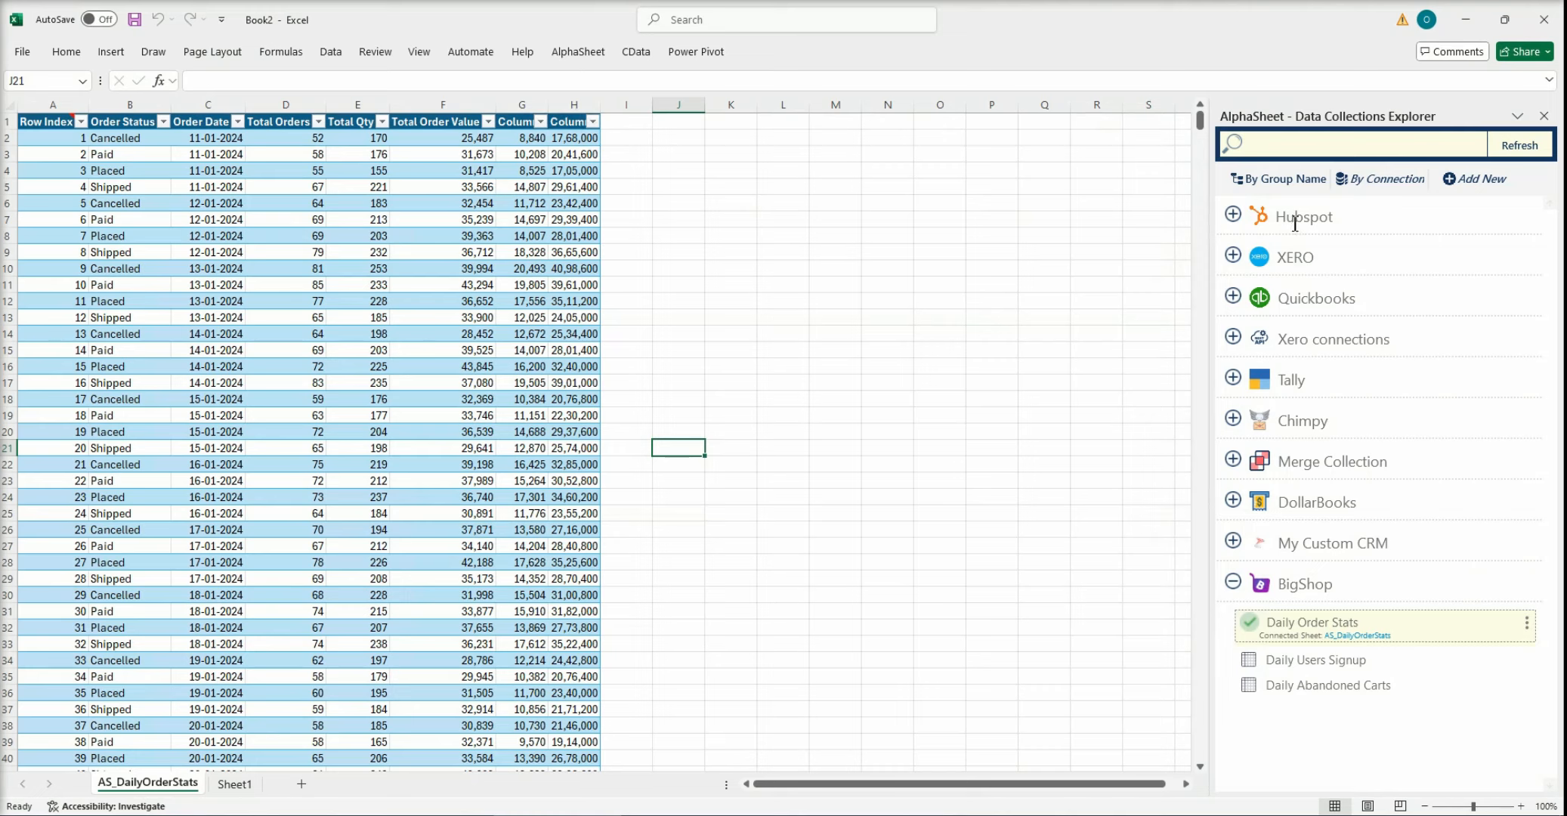
# - Import the Hubspot Deals collection, leaving out the All owner ids and All team ids columns
pyautogui.click(1294, 219)
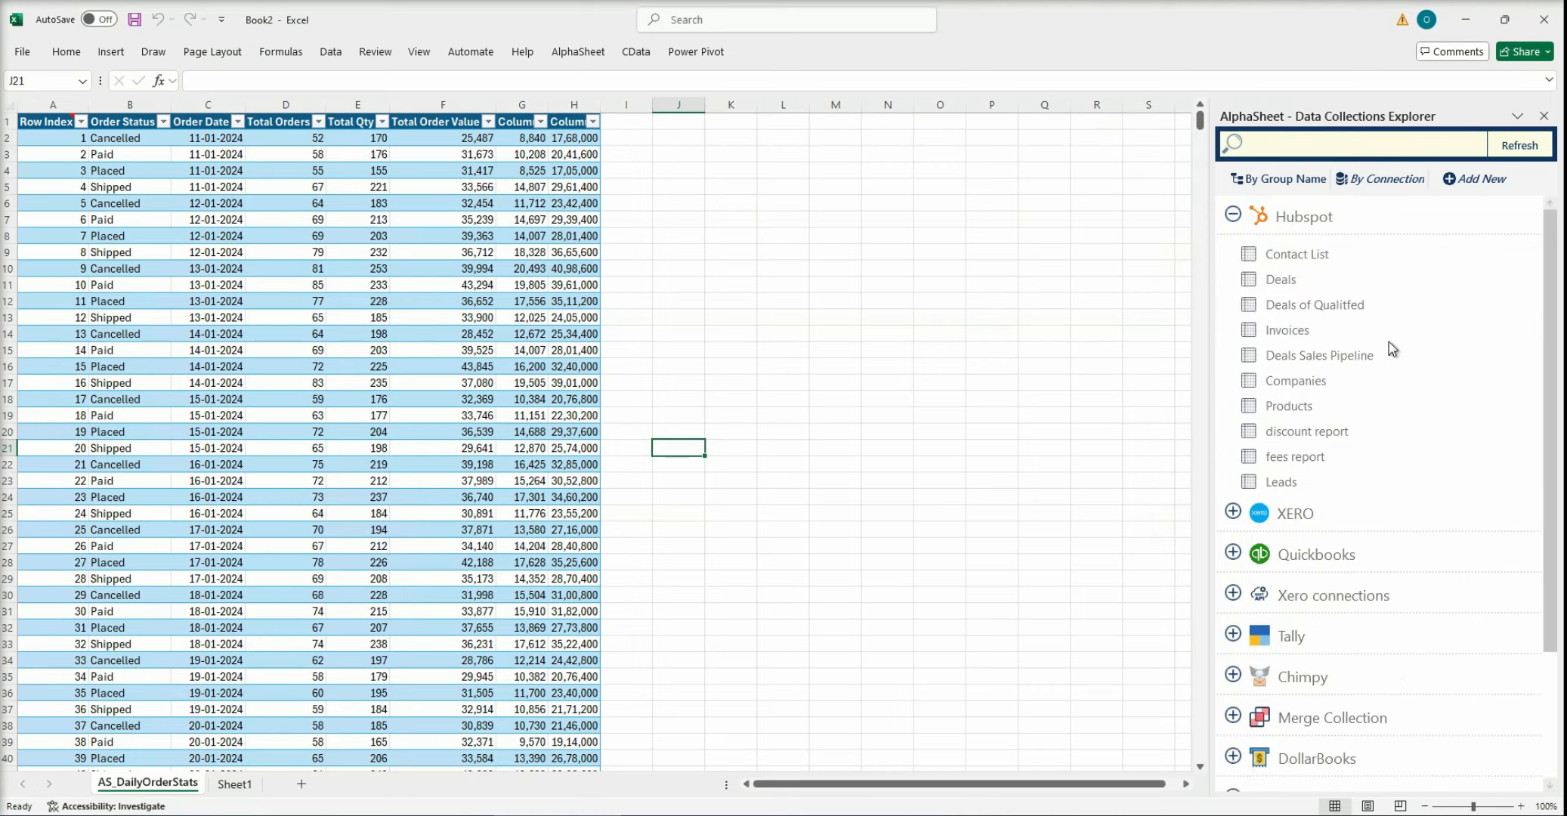
pyautogui.click(1325, 284)
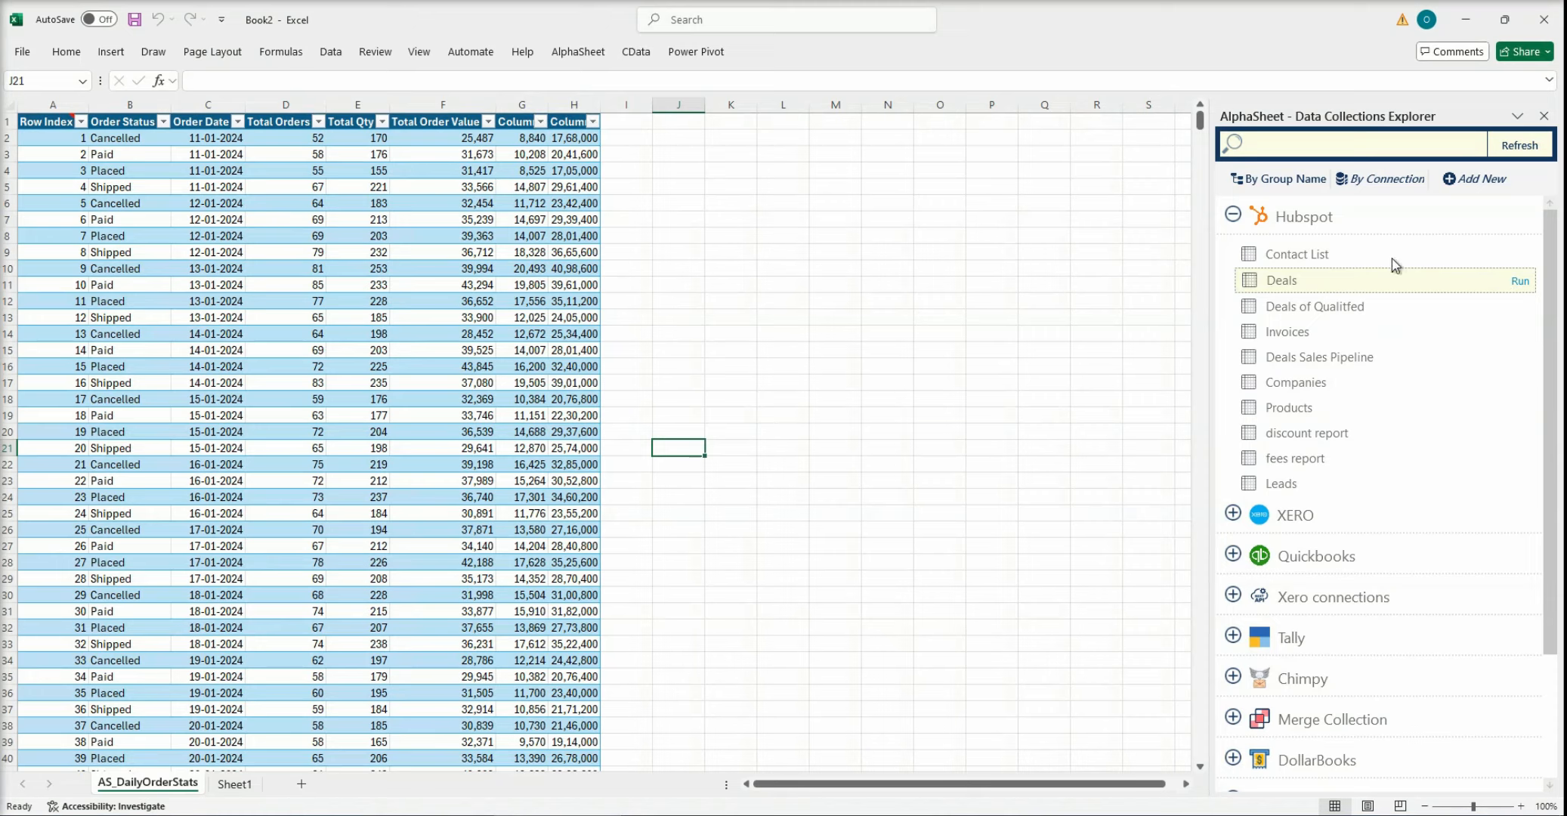
pyautogui.click(1519, 281)
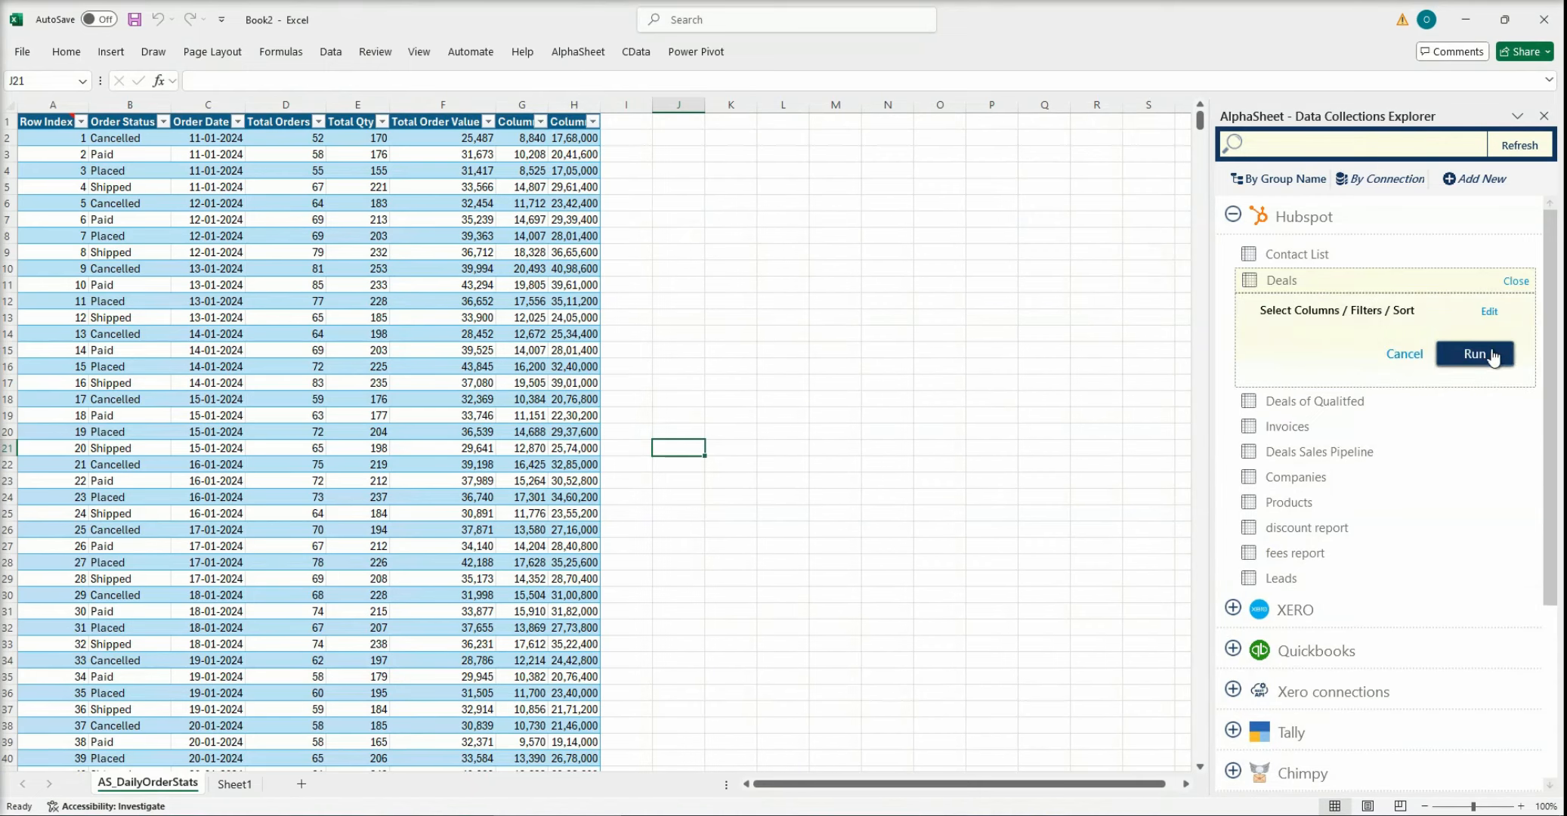
pyautogui.click(1491, 313)
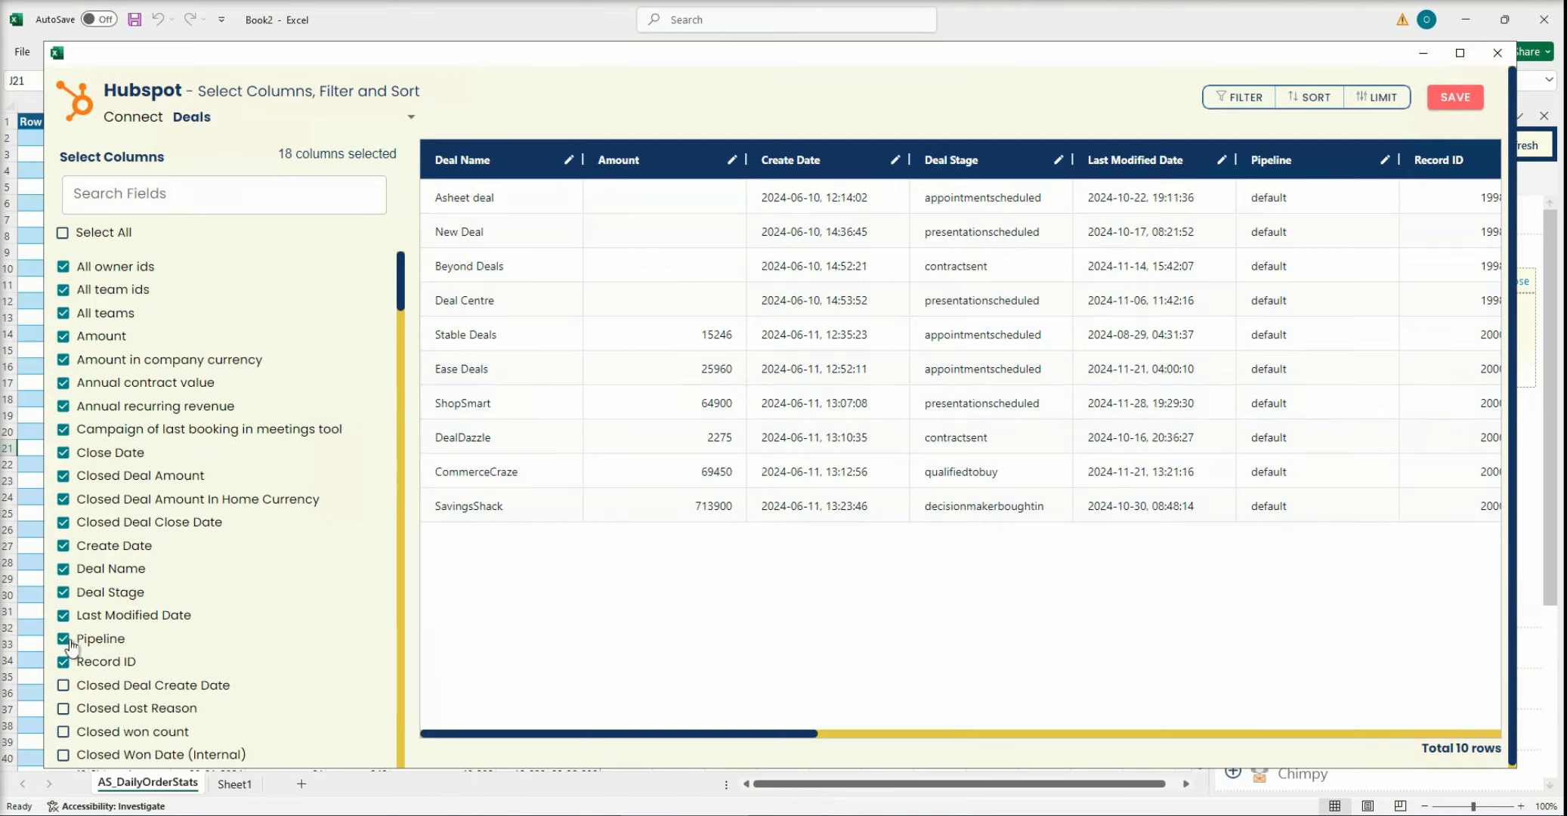
pyautogui.click(63, 266)
pyautogui.click(64, 290)
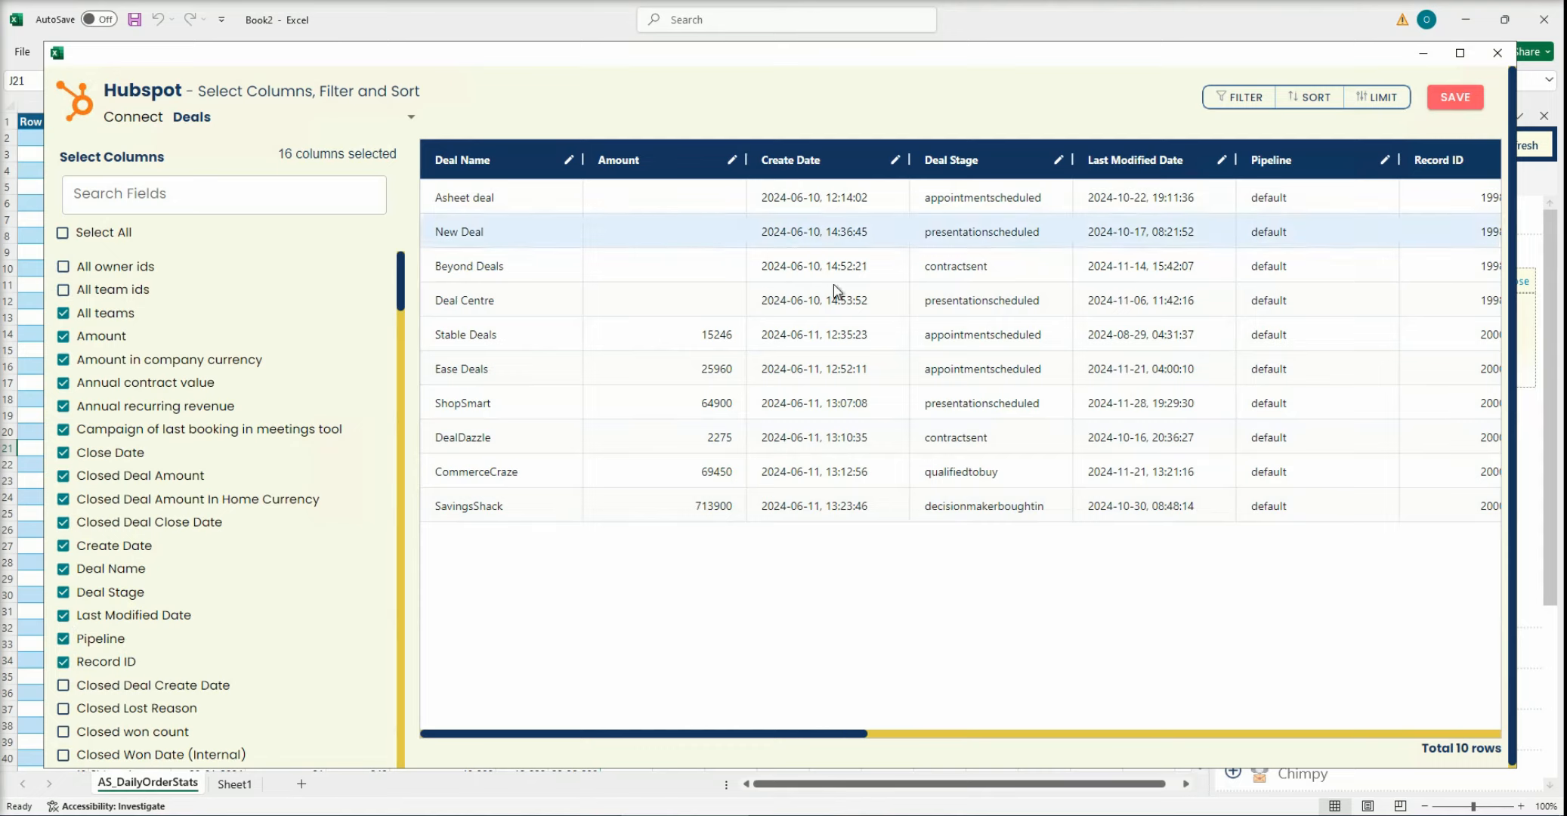
pyautogui.click(1455, 98)
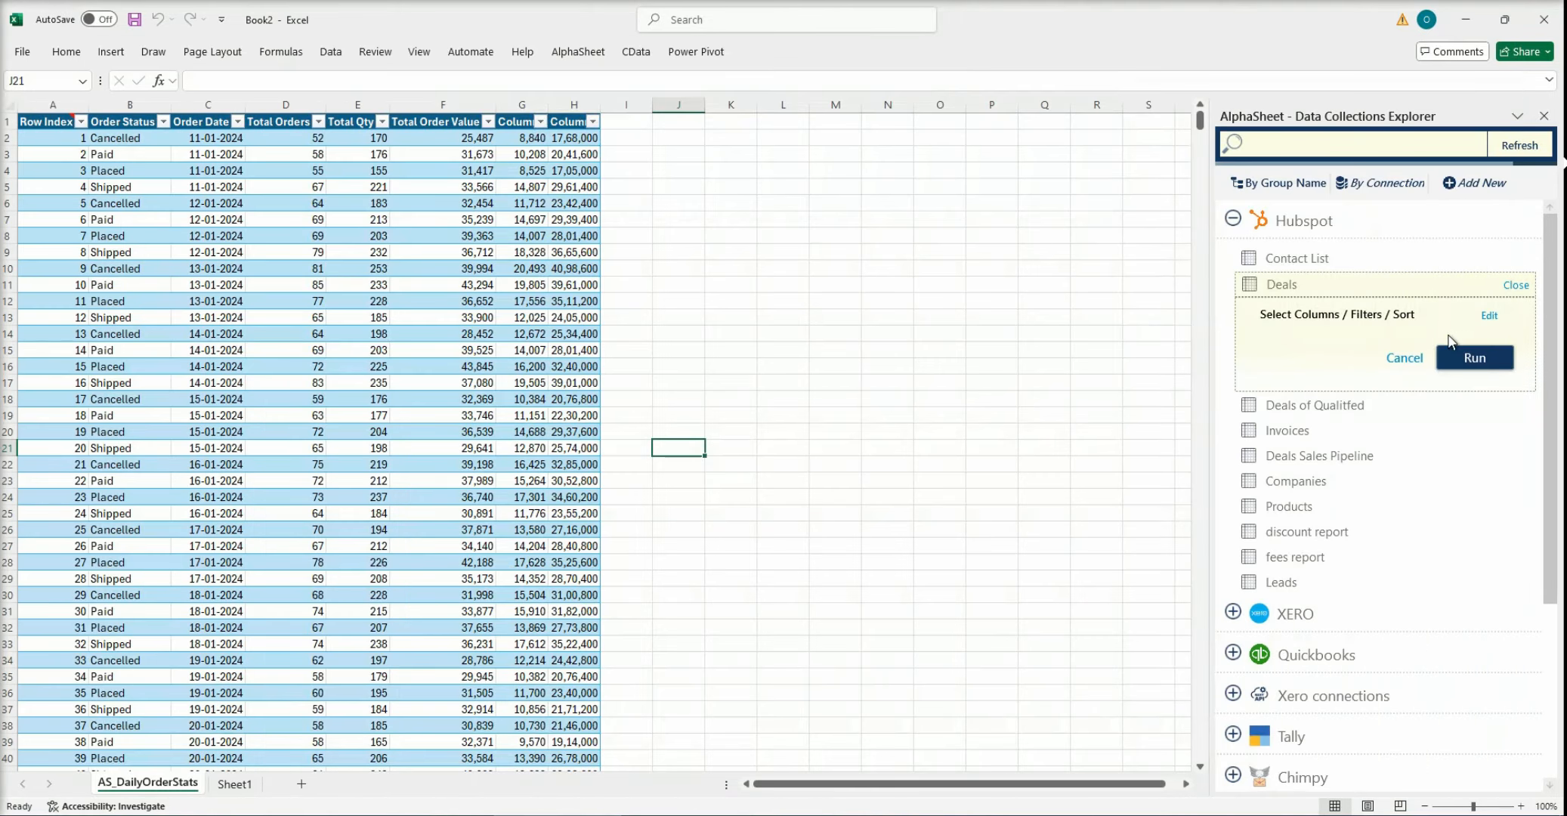
pyautogui.click(1461, 361)
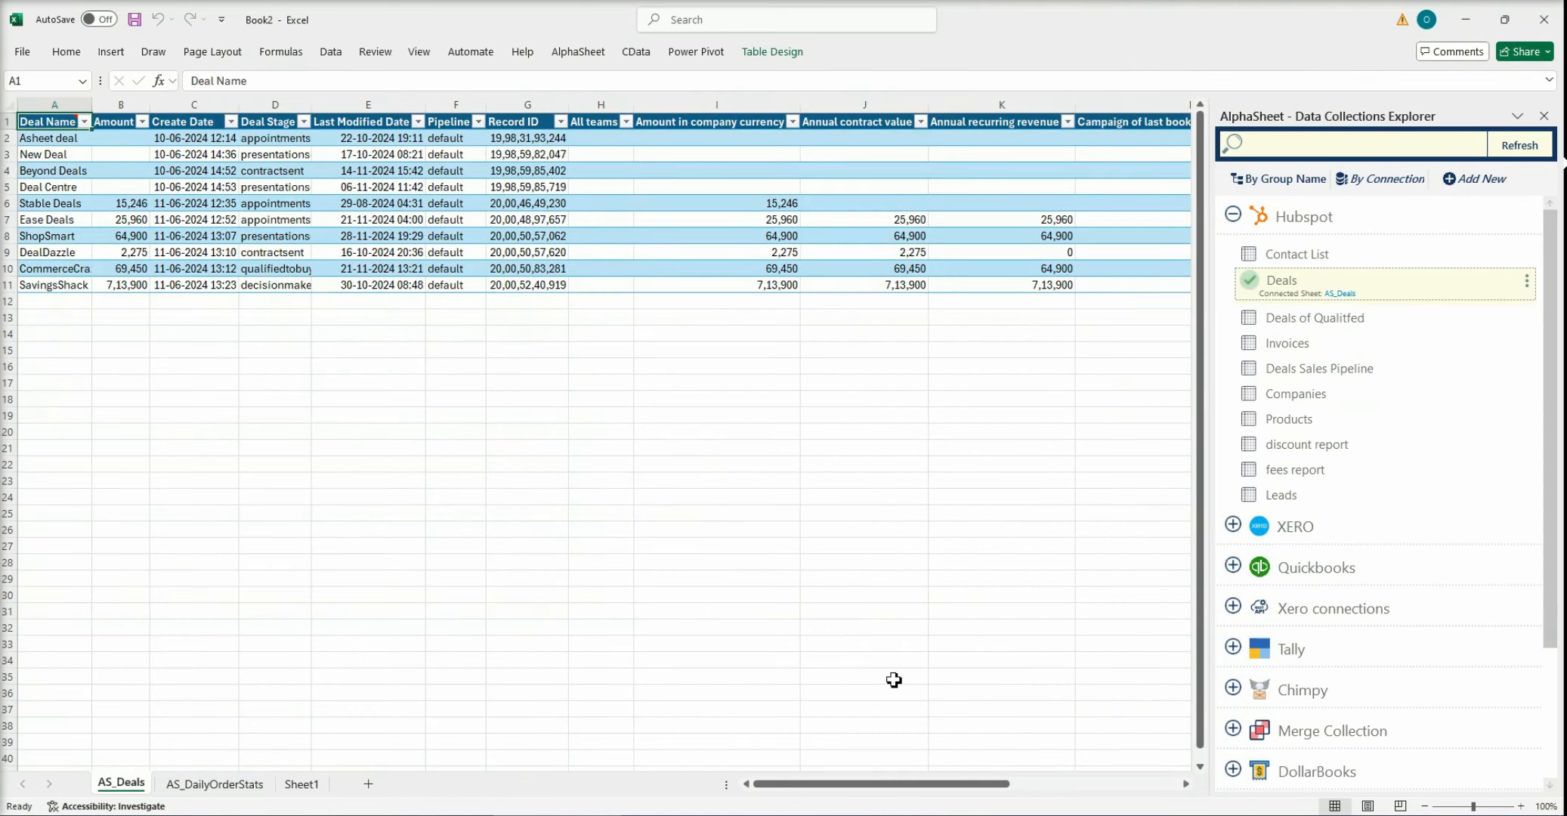
pyautogui.moveTo(779, 787)
pyautogui.mouseDown()
pyautogui.moveTo(1041, 792)
pyautogui.moveTo(784, 764)
pyautogui.mouseUp()
# - Edit the Hubspot Deals layout to place the Record ID column before Deal Name and save it
pyautogui.click(1526, 287)
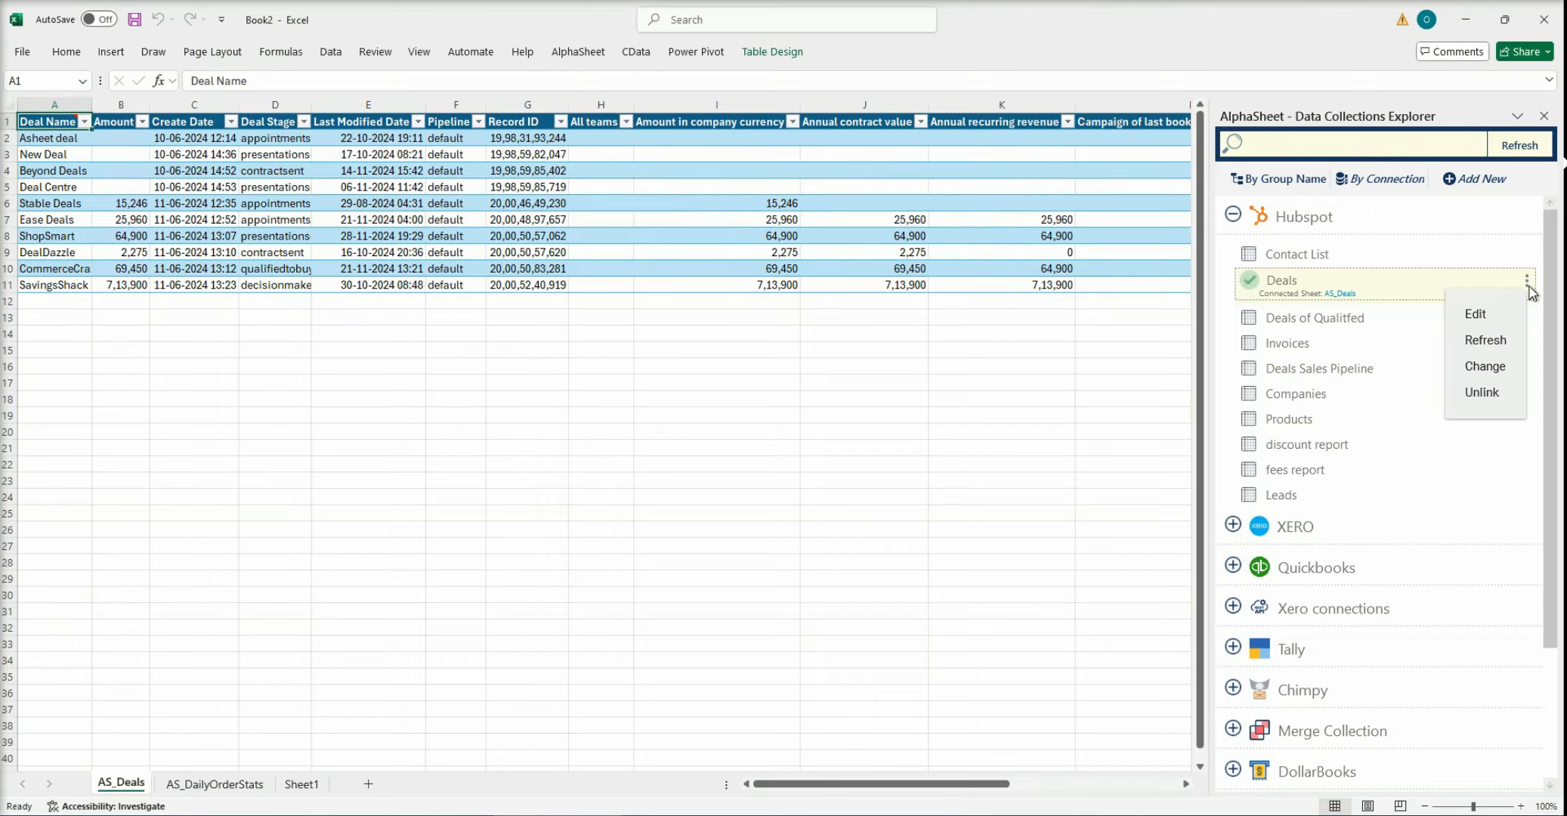
pyautogui.click(1498, 318)
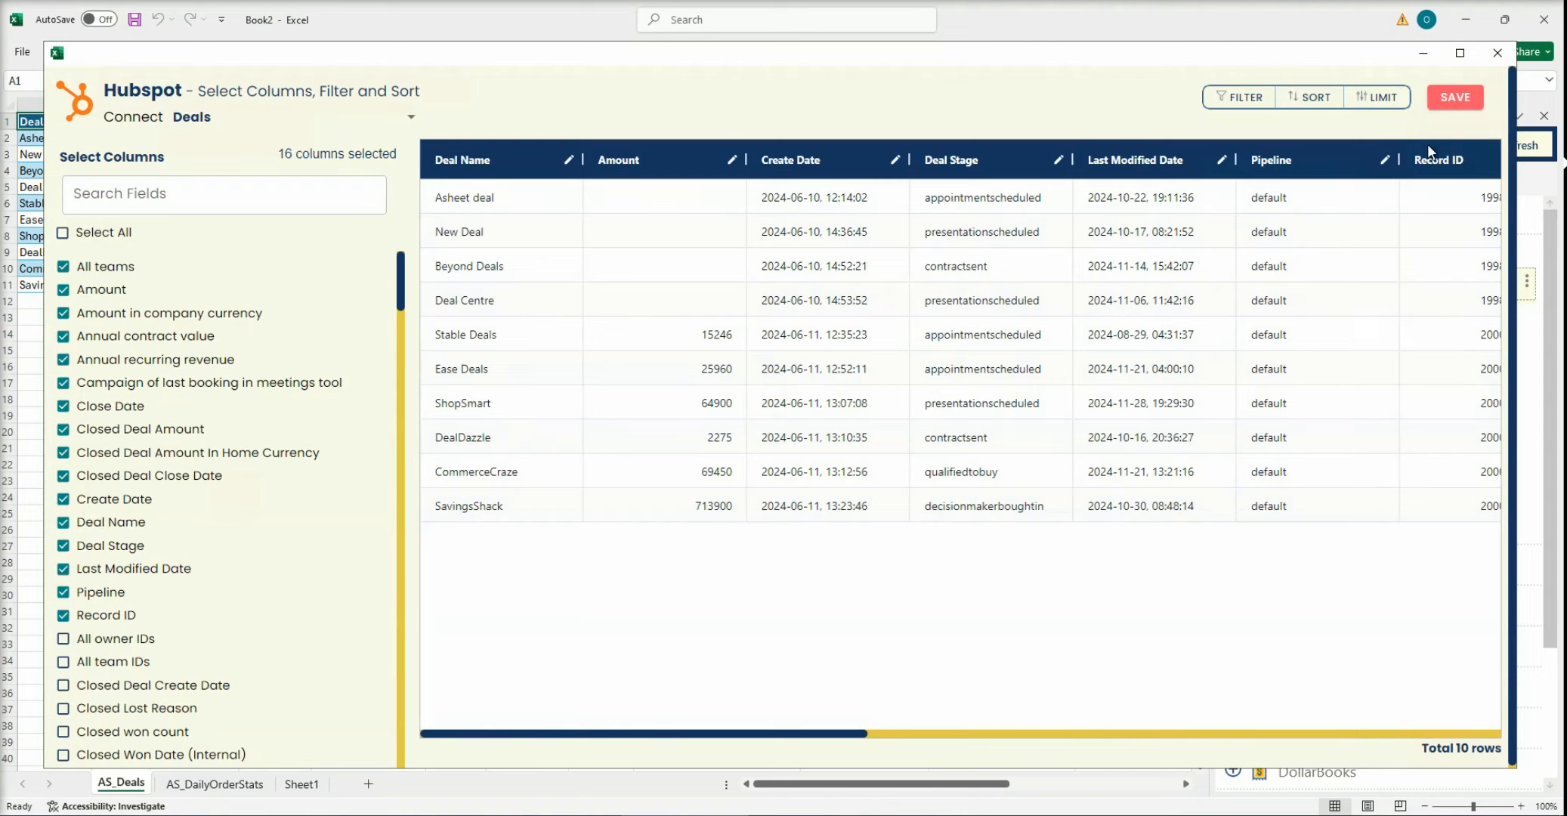
pyautogui.moveTo(1439, 152); pyautogui.dragTo(469, 158)
pyautogui.click(1456, 97)
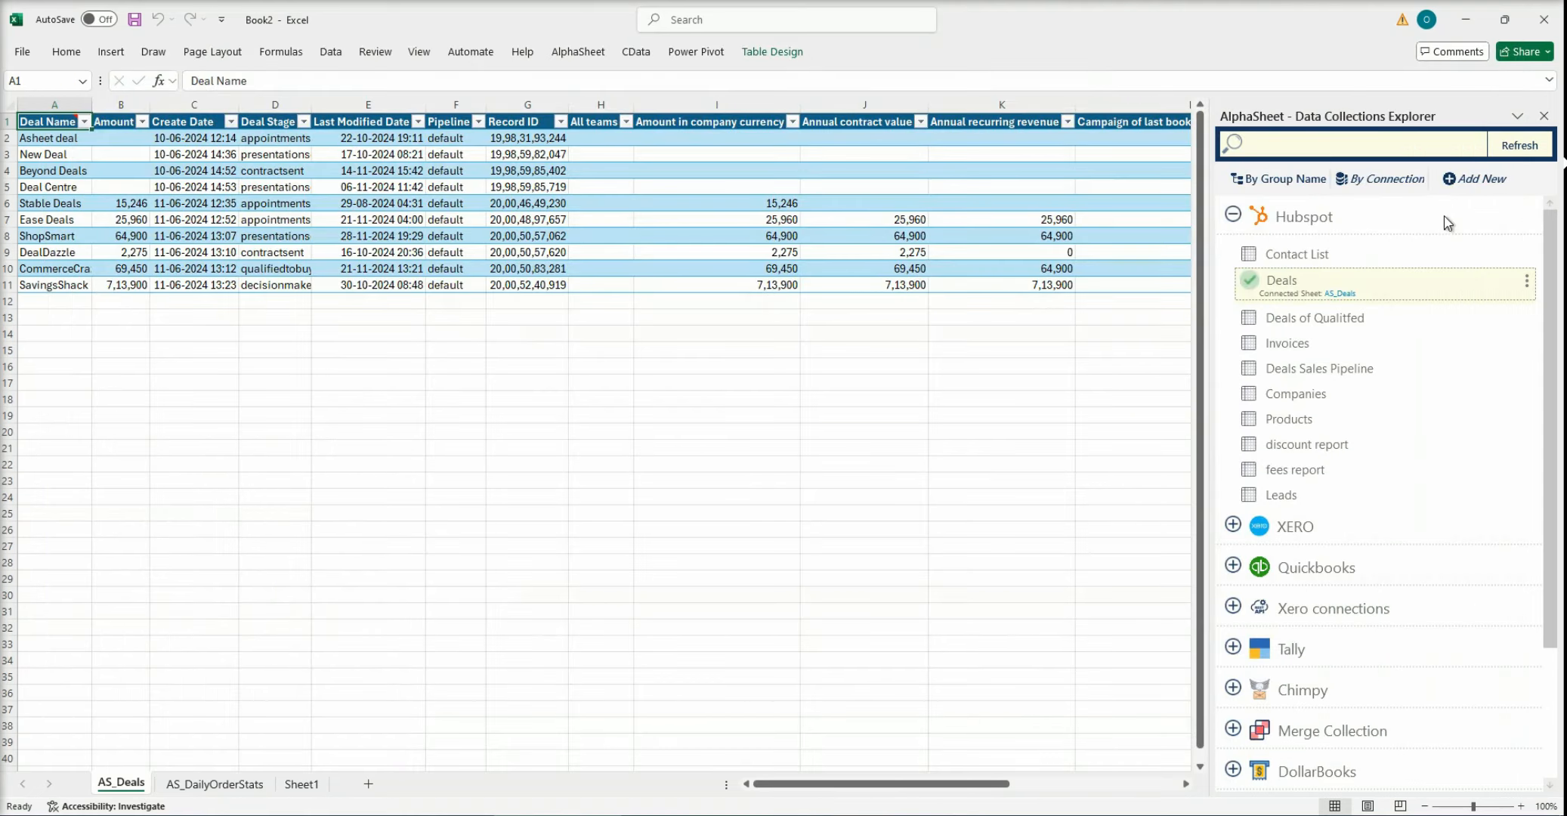
# - Refresh the connected Deals data and check the reordered first columns in the sheet
pyautogui.click(1526, 281)
pyautogui.click(1483, 336)
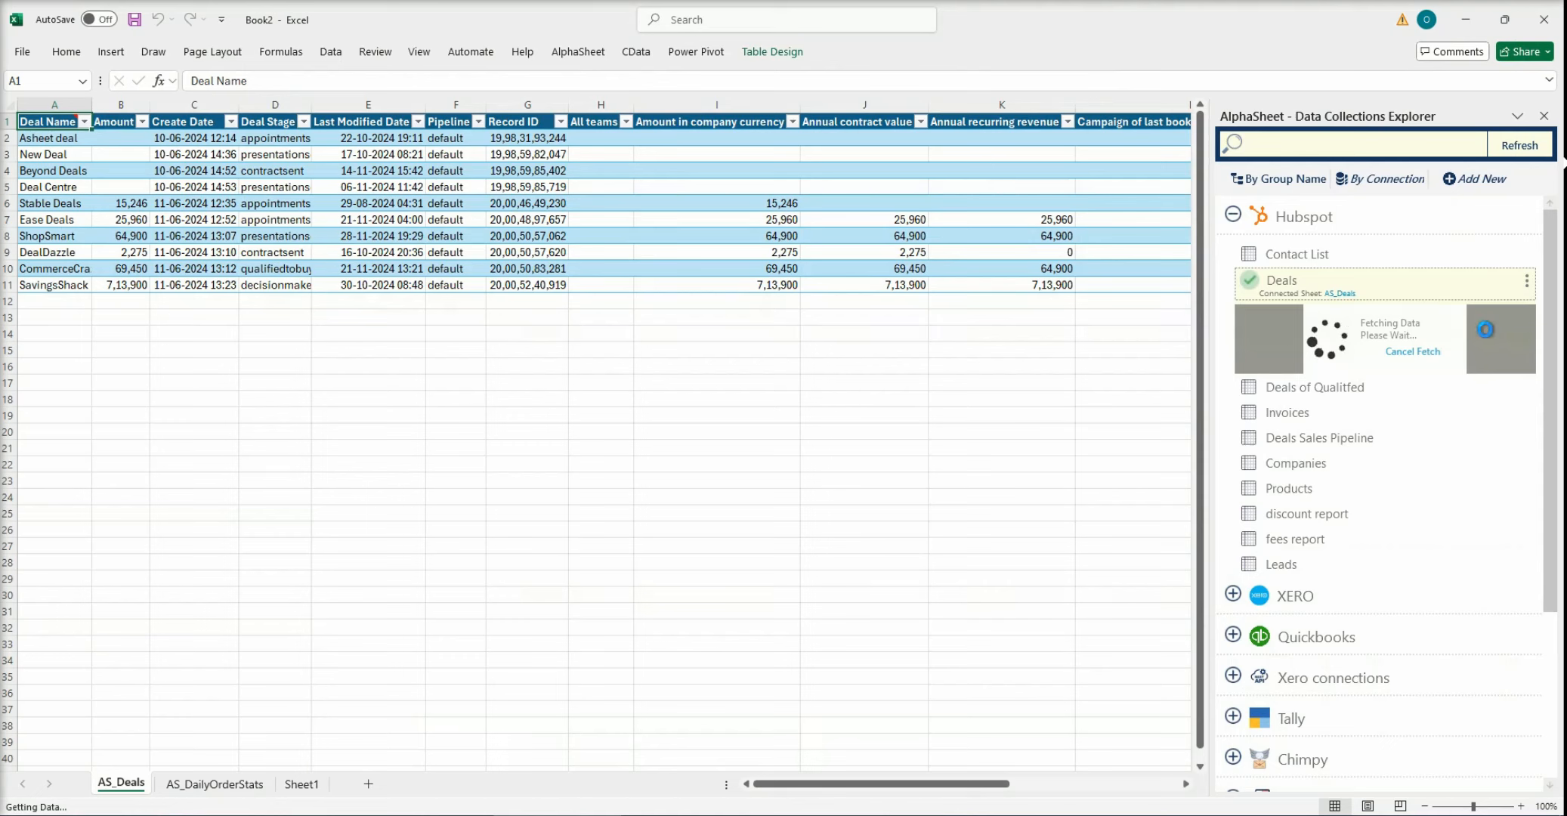
pyautogui.click(123, 143)
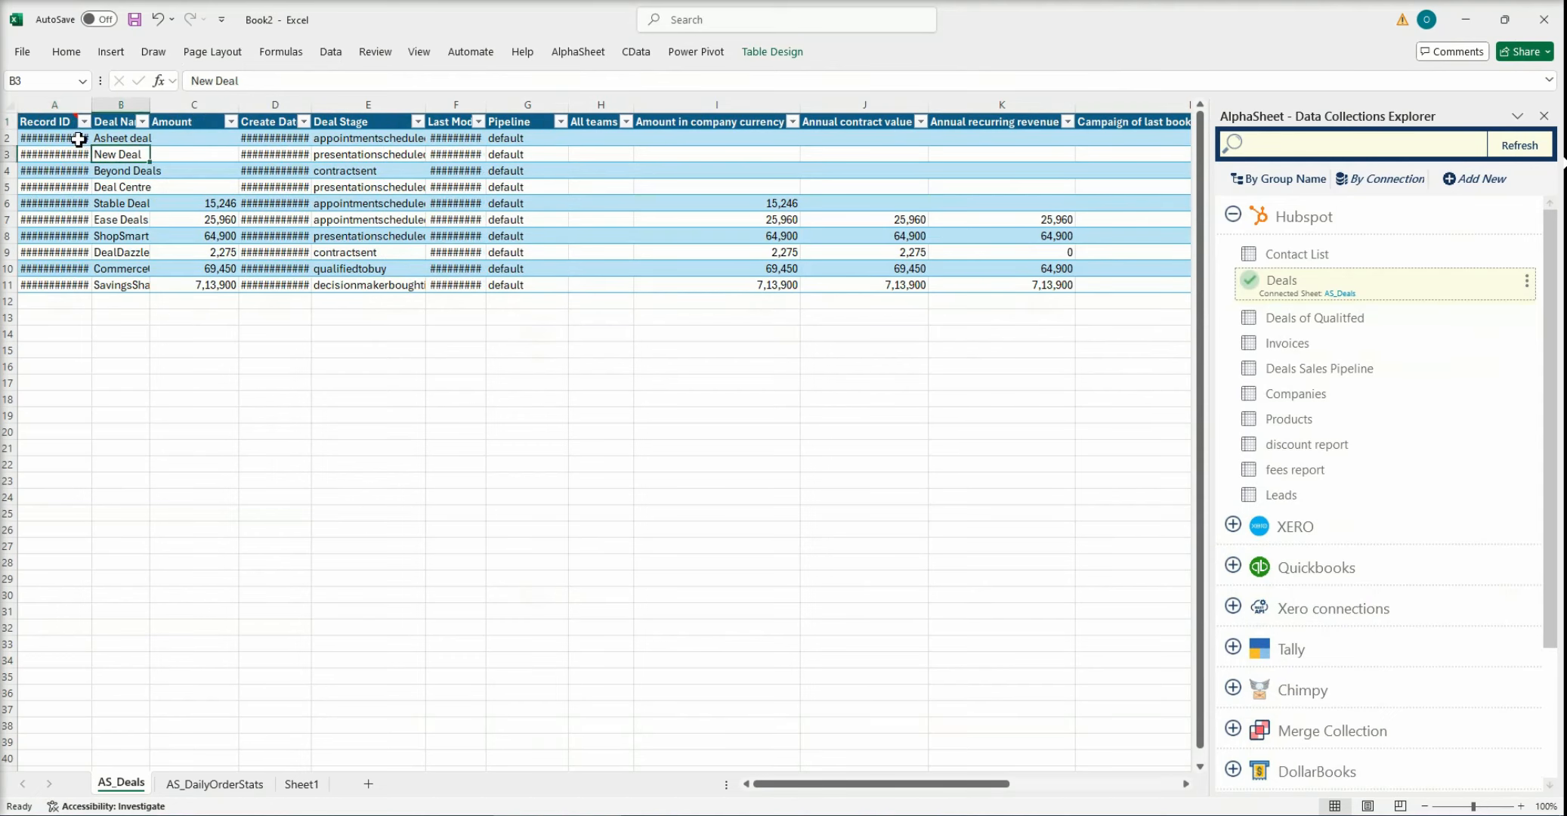
pyautogui.click(75, 139)
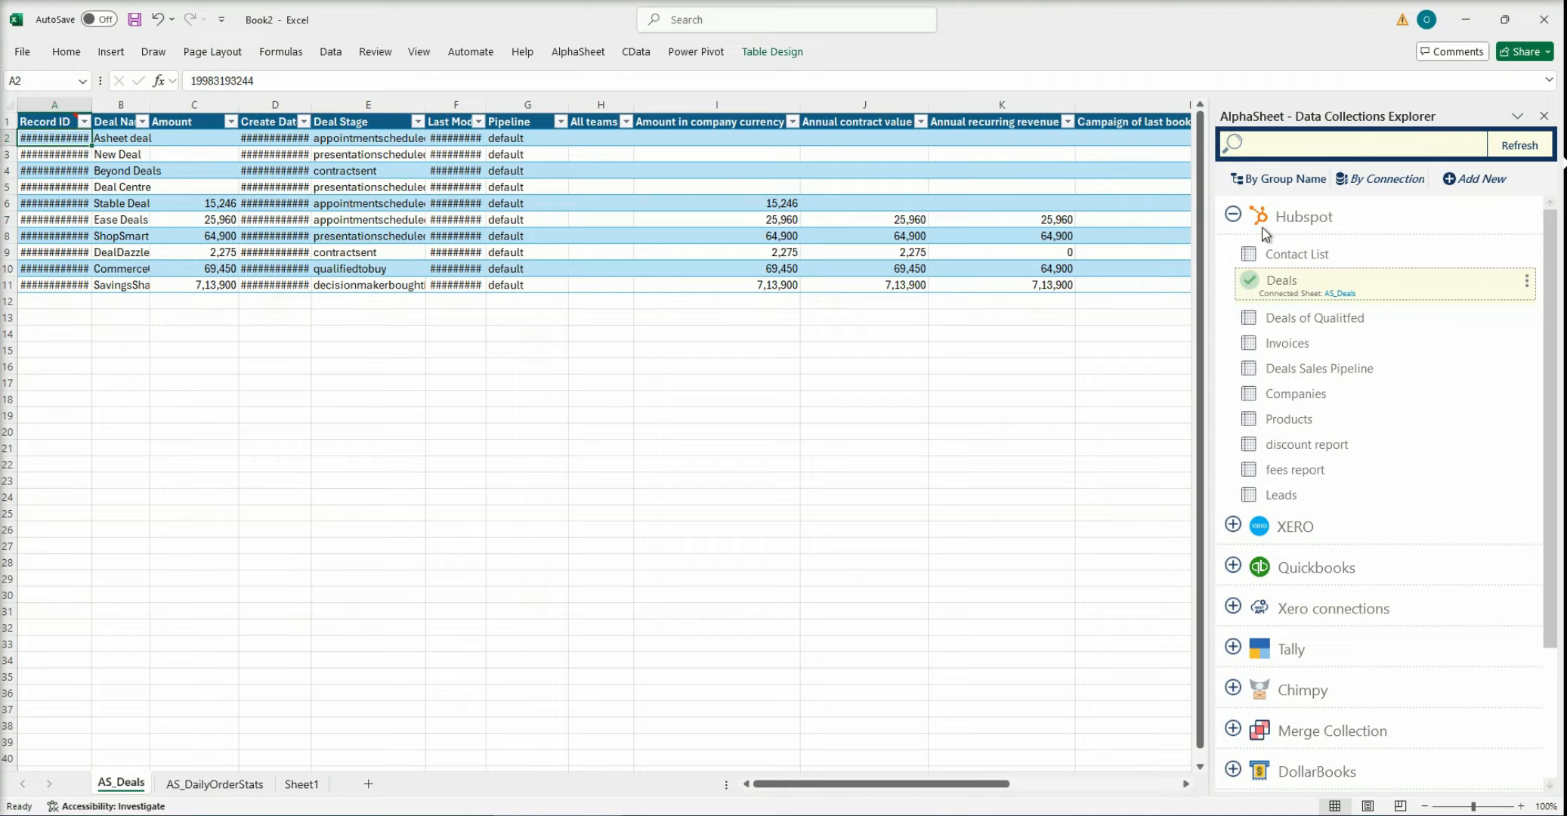
# - Filter the Hubspot Deals collection to records whose Create Date is within the current year, and save the collection
pyautogui.click(1527, 285)
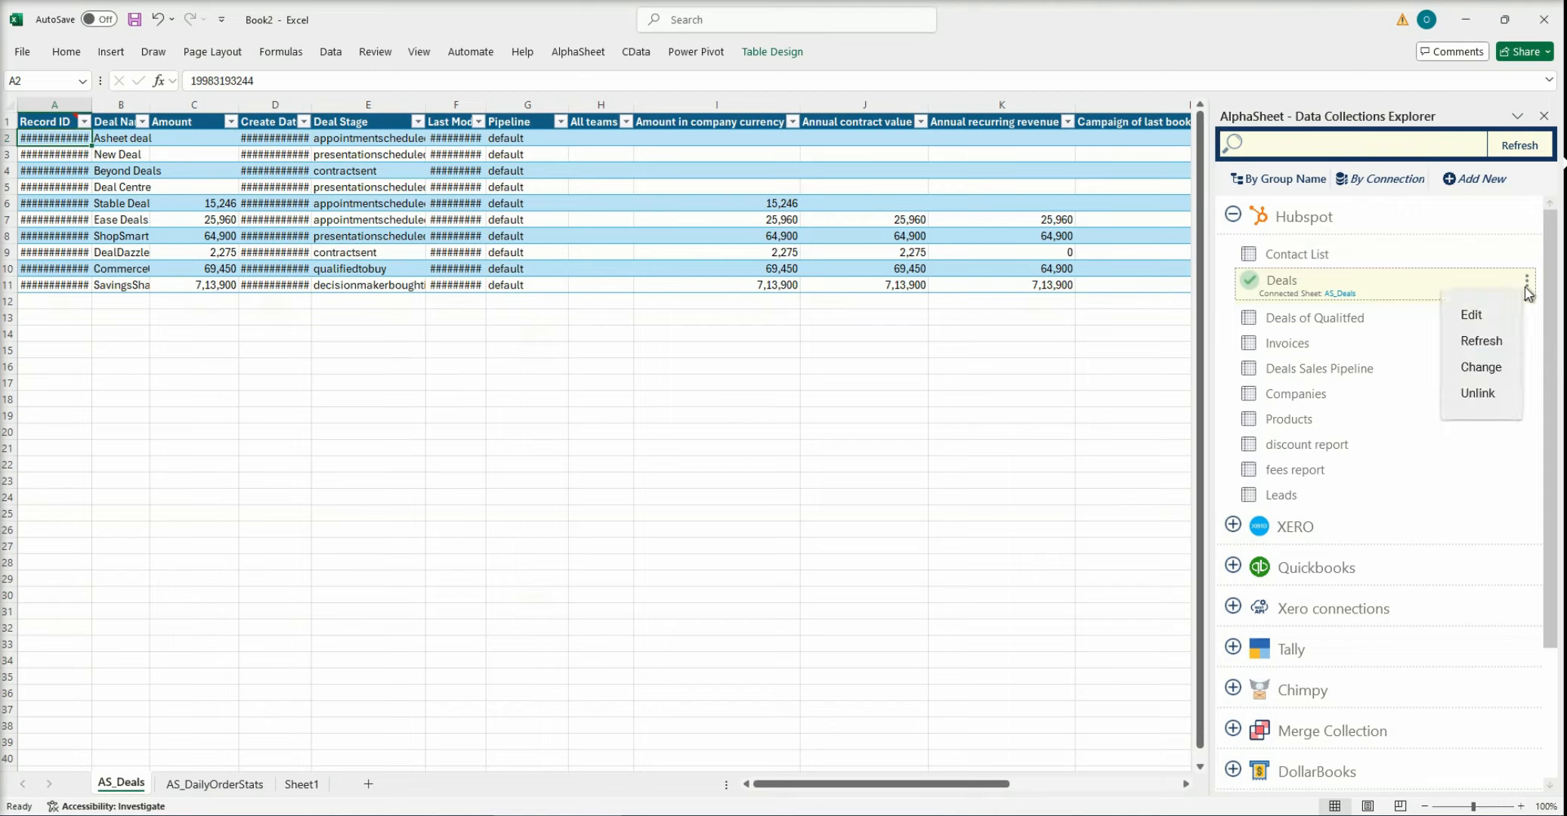
pyautogui.click(1488, 319)
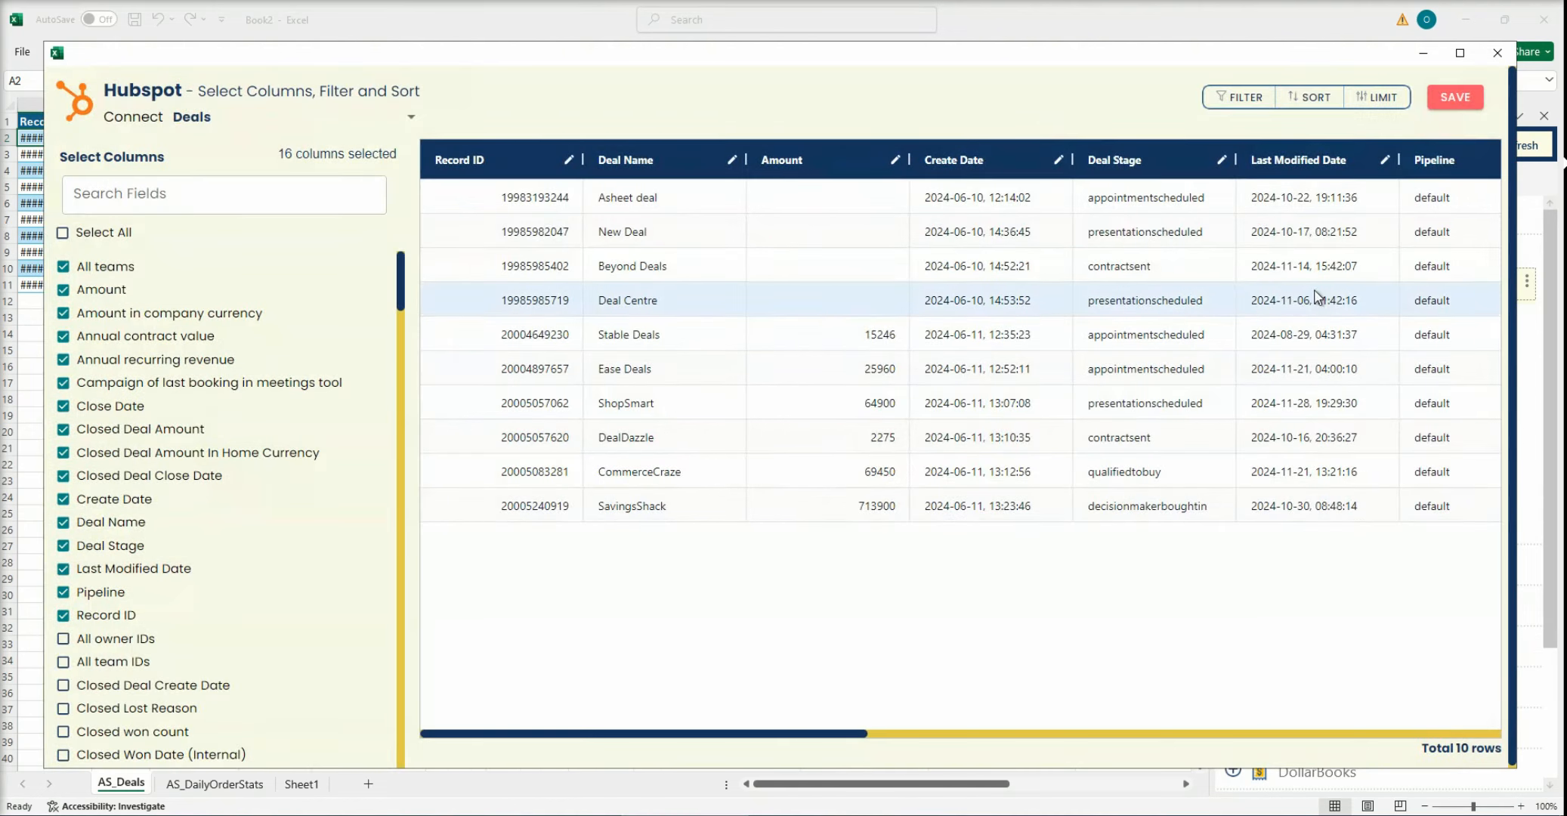
pyautogui.click(1229, 99)
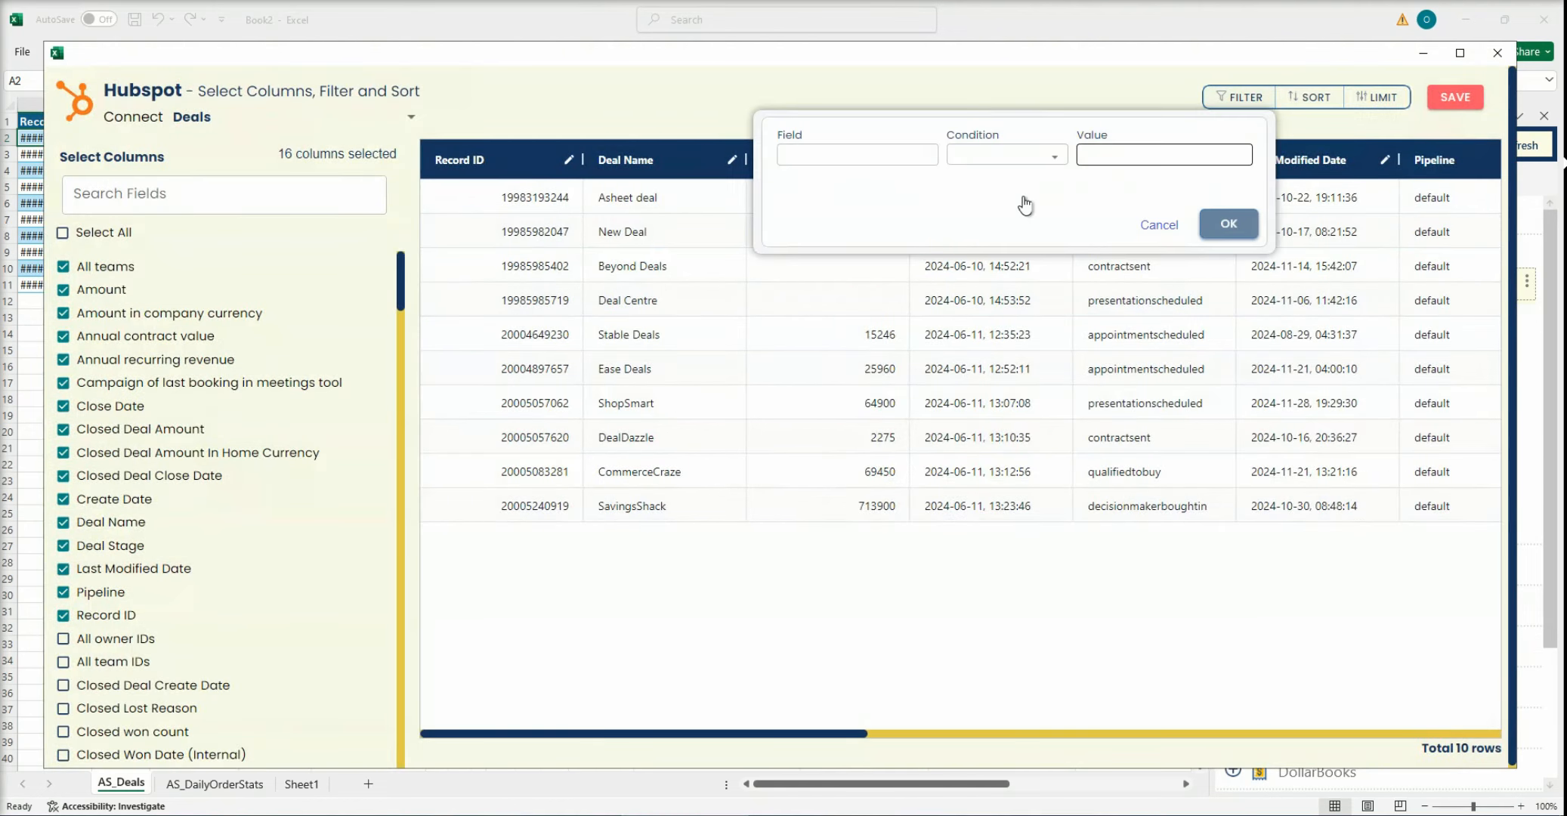
pyautogui.click(816, 153)
pyautogui.scroll(-3, 918, 281)
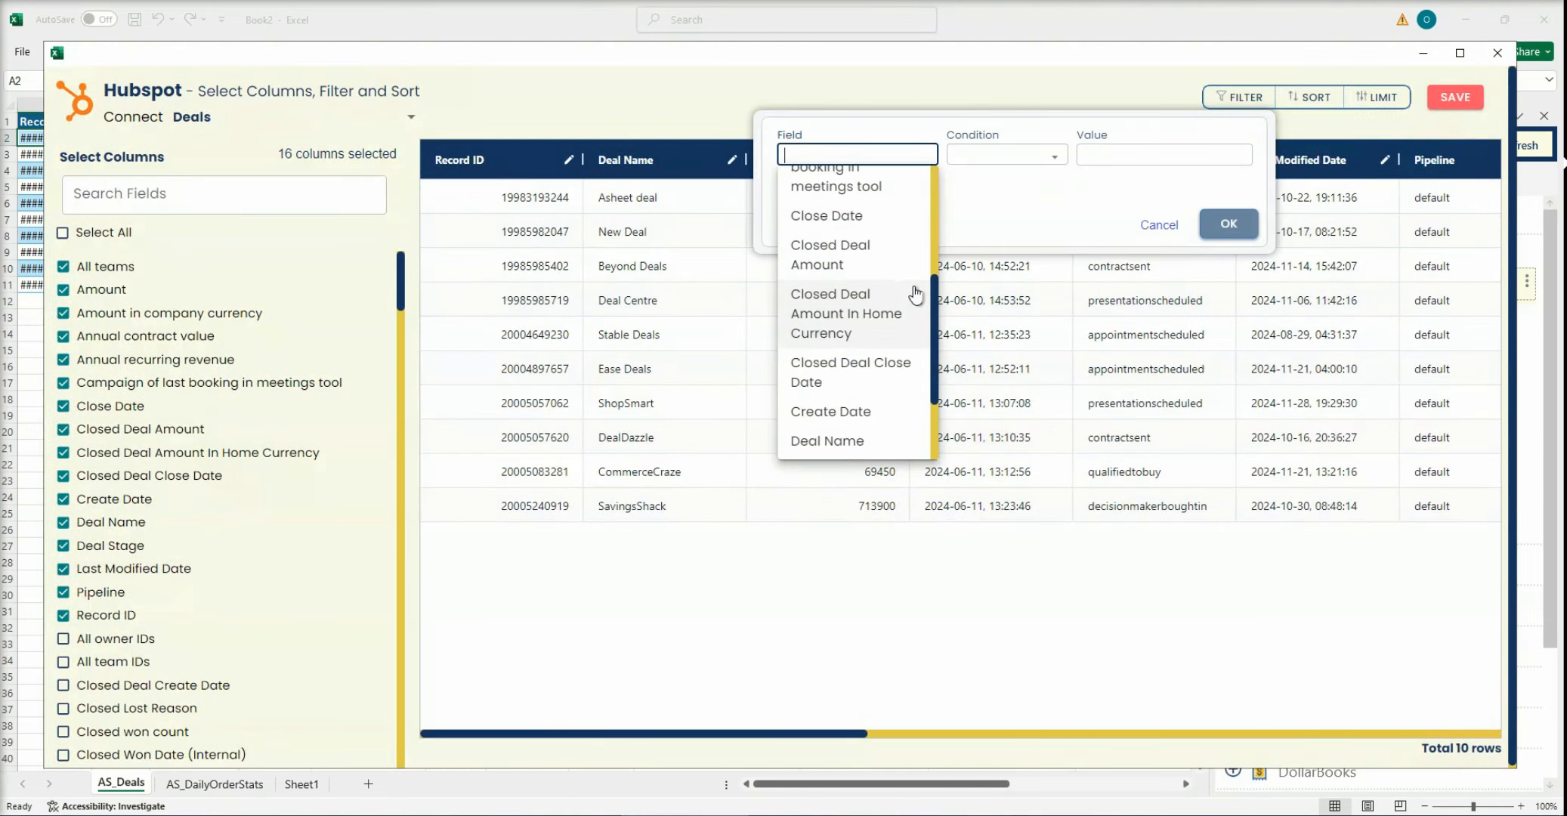
pyautogui.click(871, 422)
pyautogui.click(976, 154)
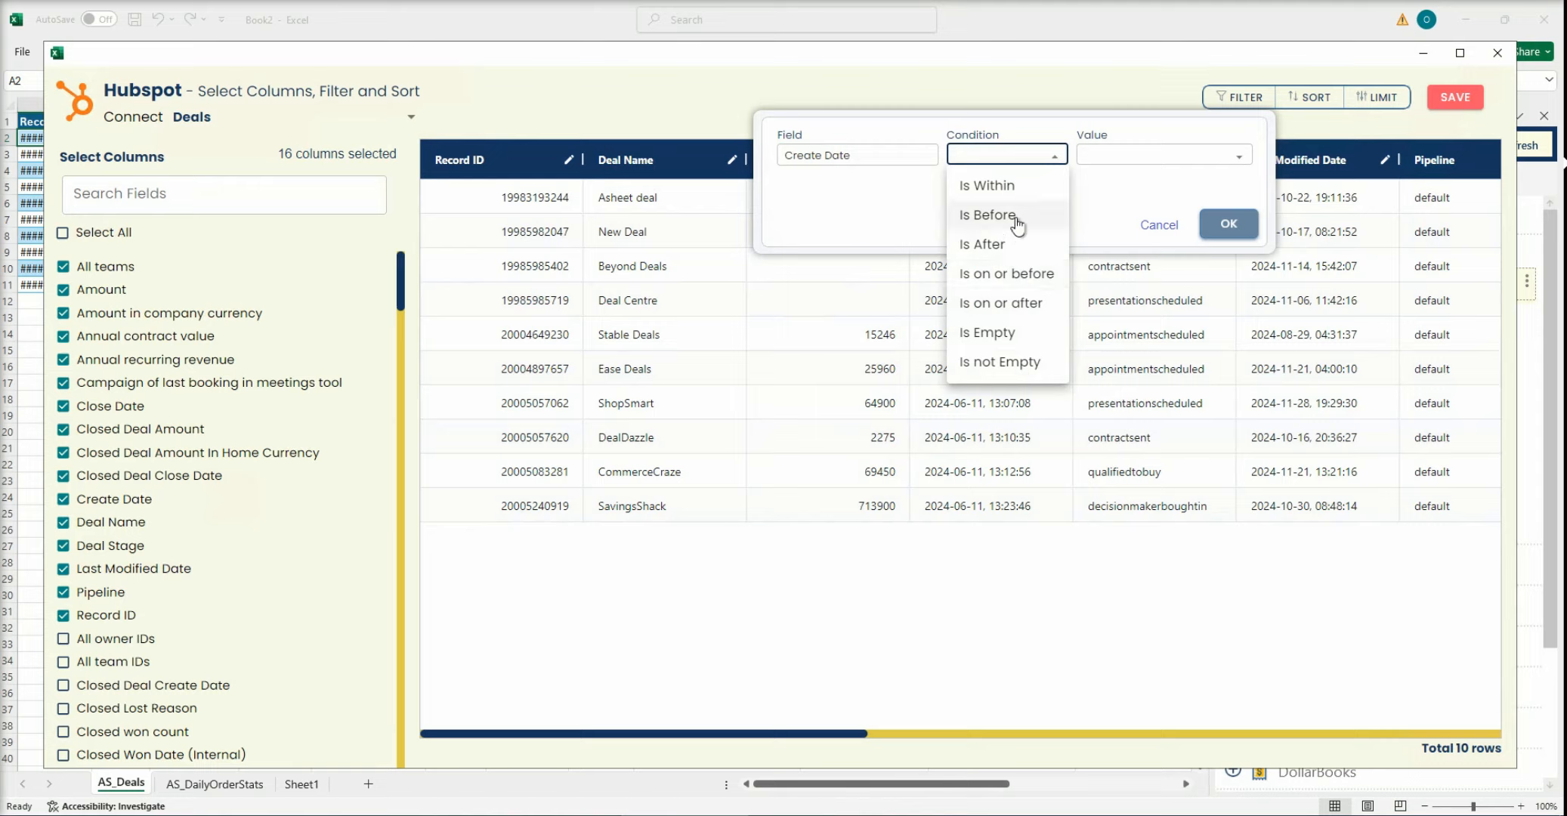
pyautogui.click(1013, 187)
pyautogui.click(1105, 161)
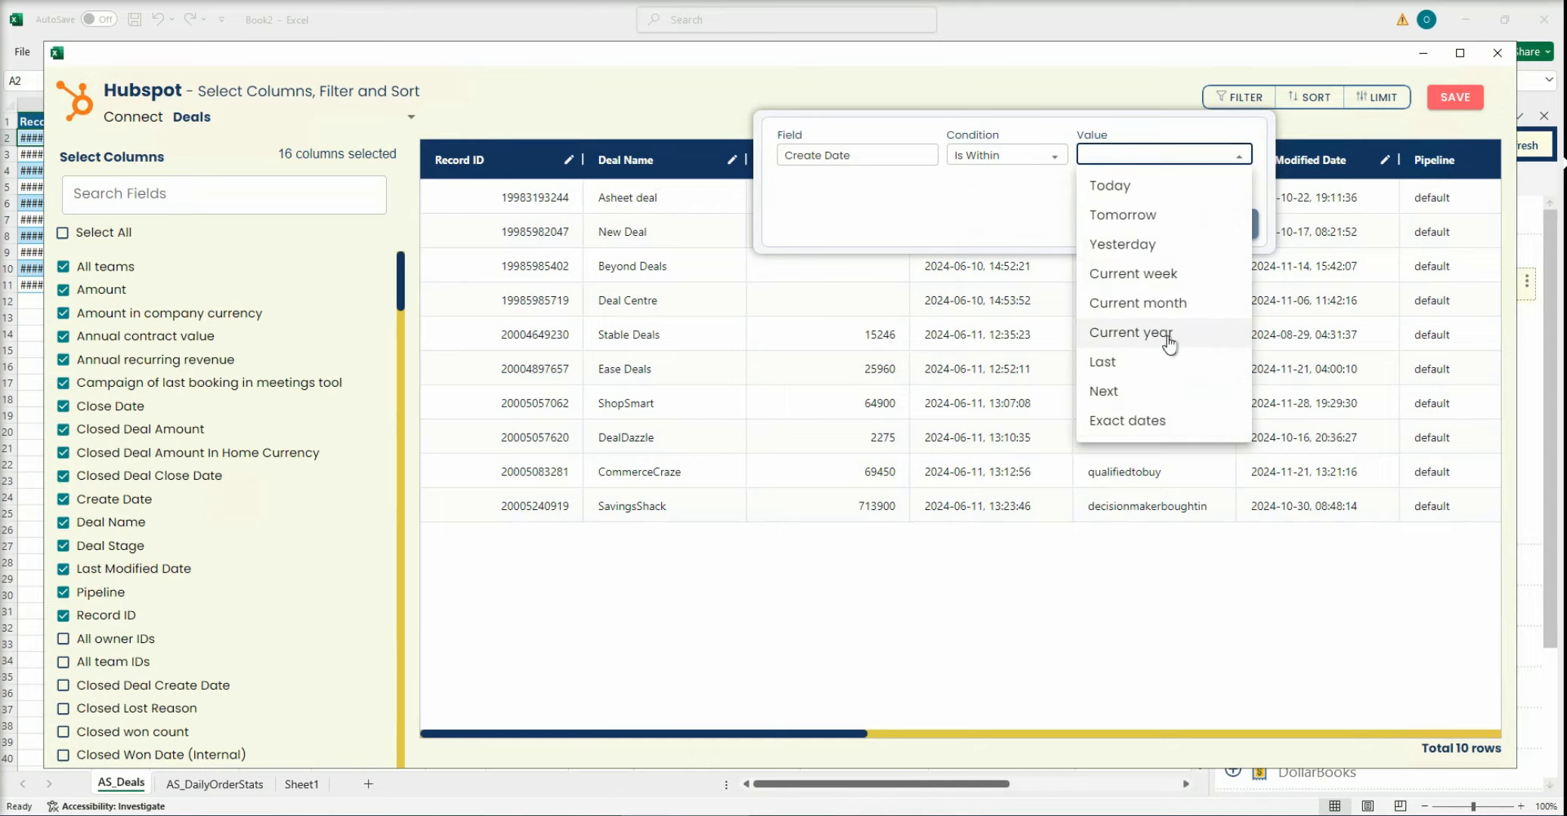
pyautogui.click(1131, 333)
pyautogui.click(1227, 230)
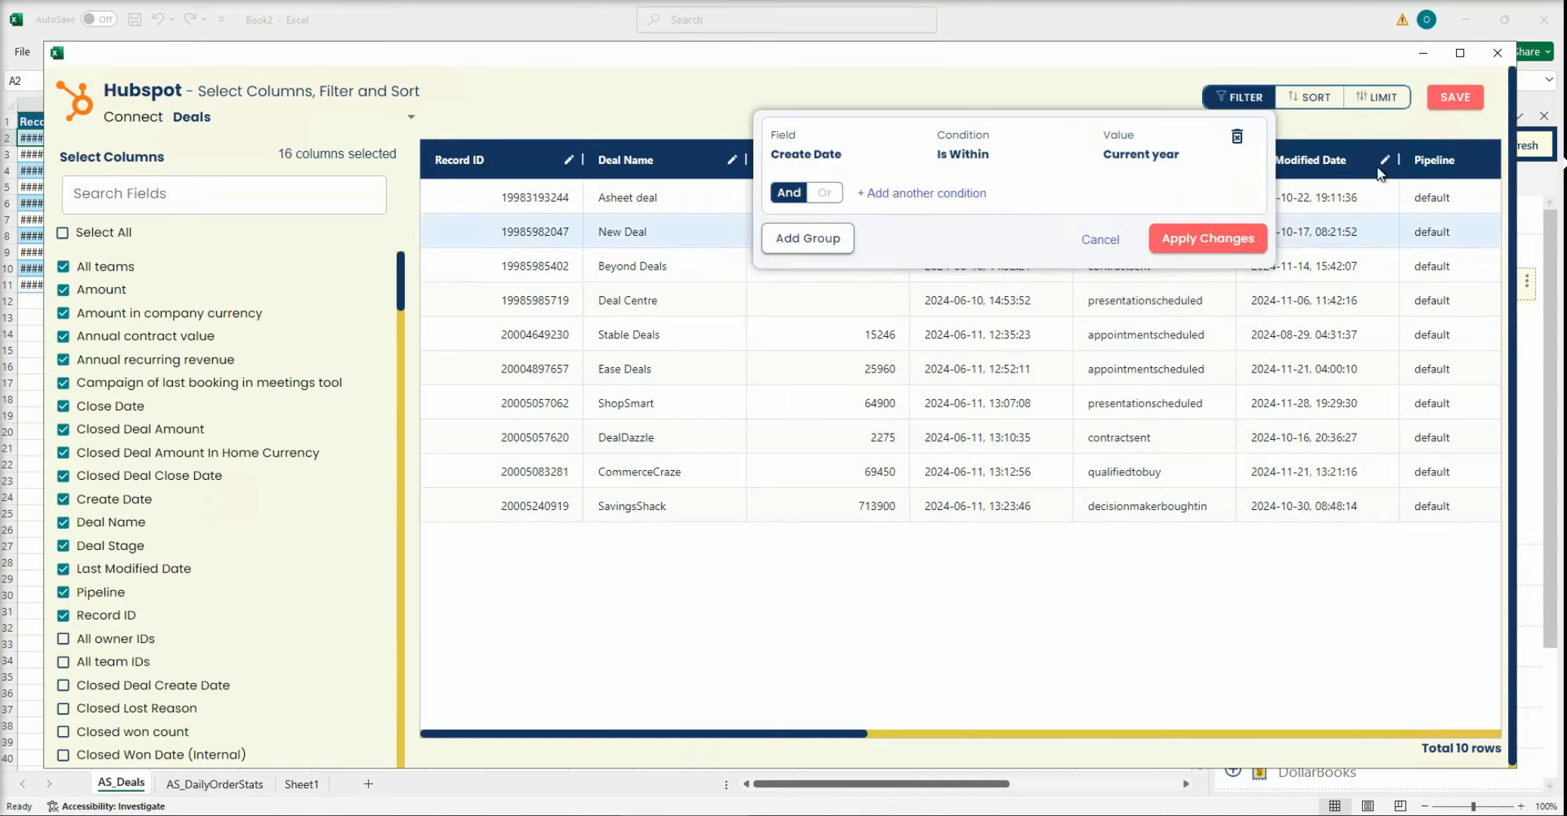
pyautogui.click(1243, 239)
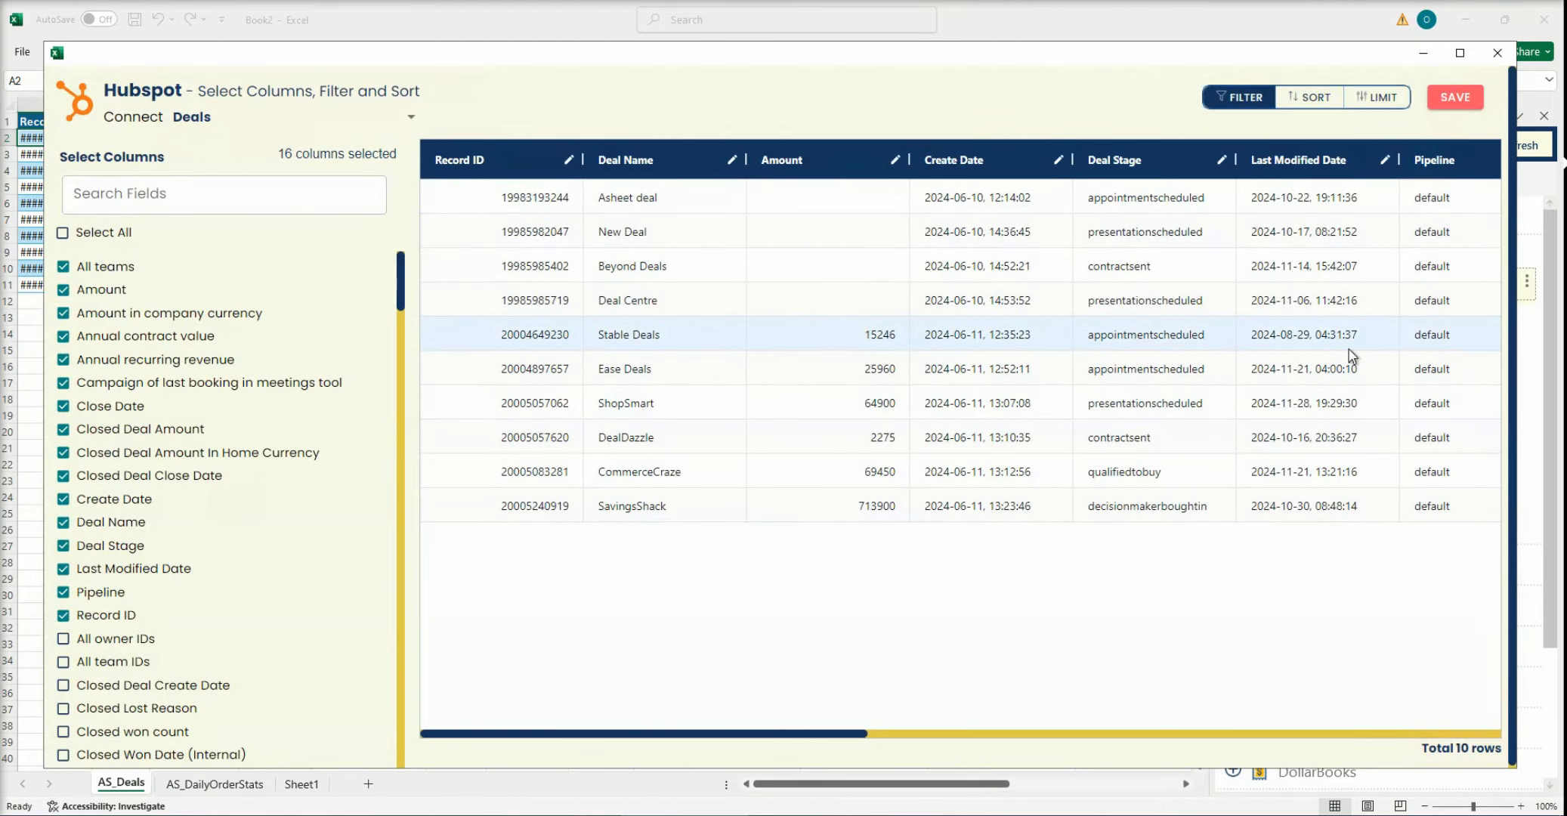
pyautogui.click(1453, 111)
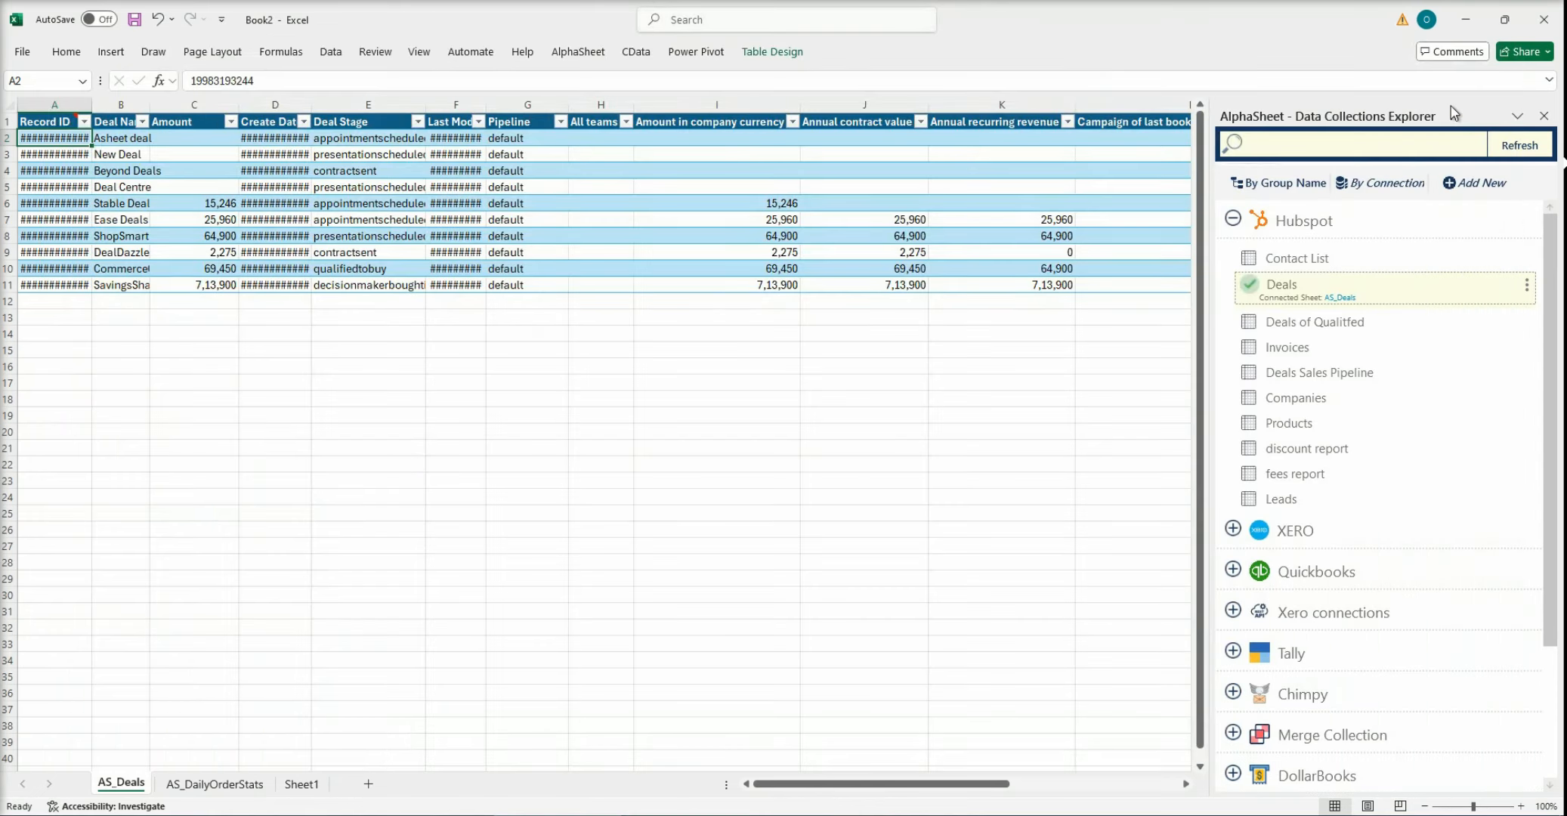
# - Refresh the connected Deals data and widen the Deal Name column so the full names fit
pyautogui.click(1527, 284)
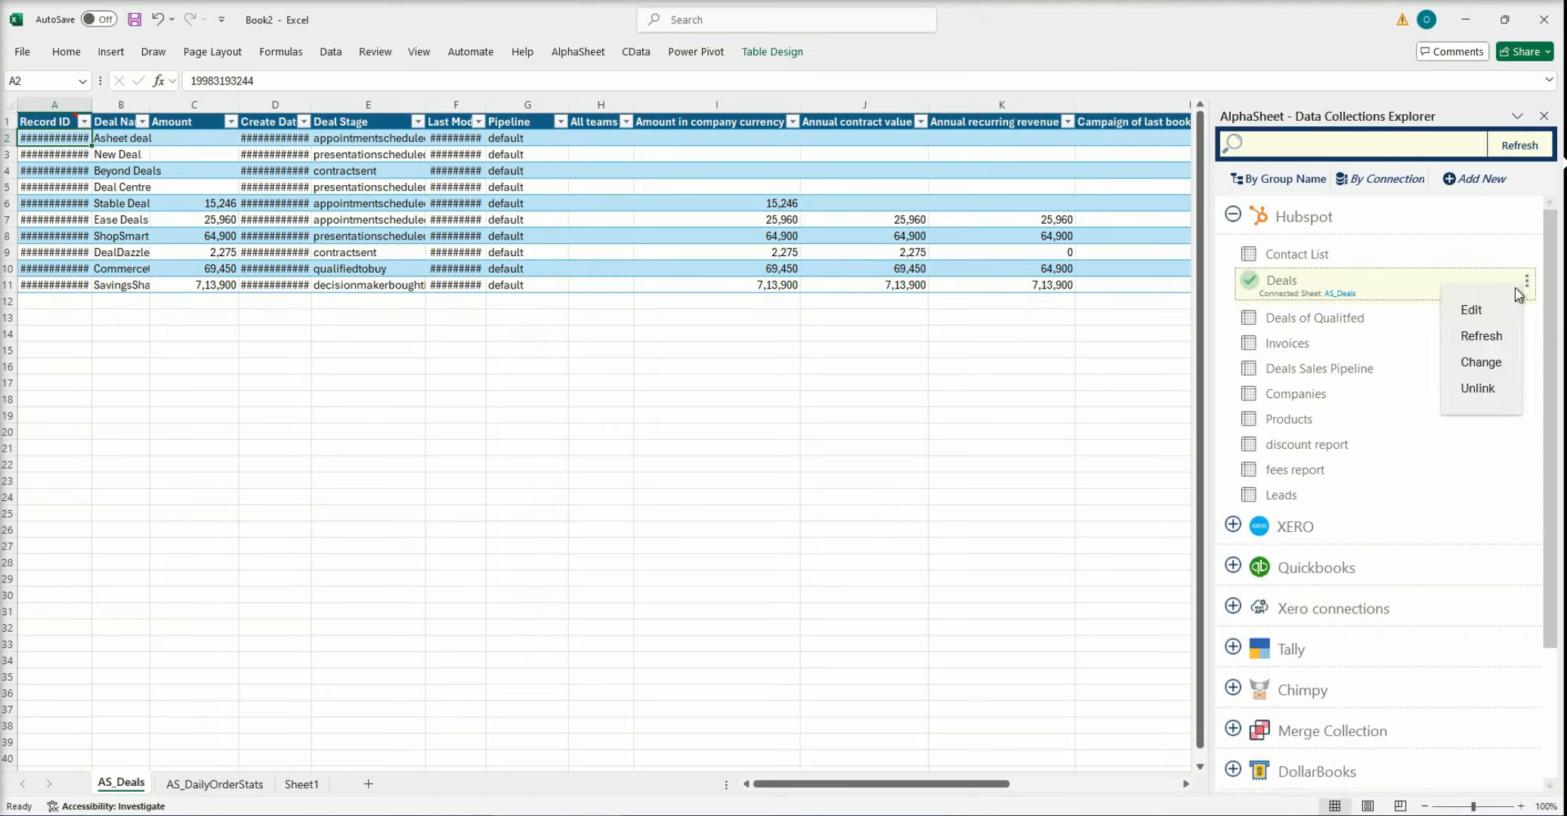
pyautogui.click(1475, 340)
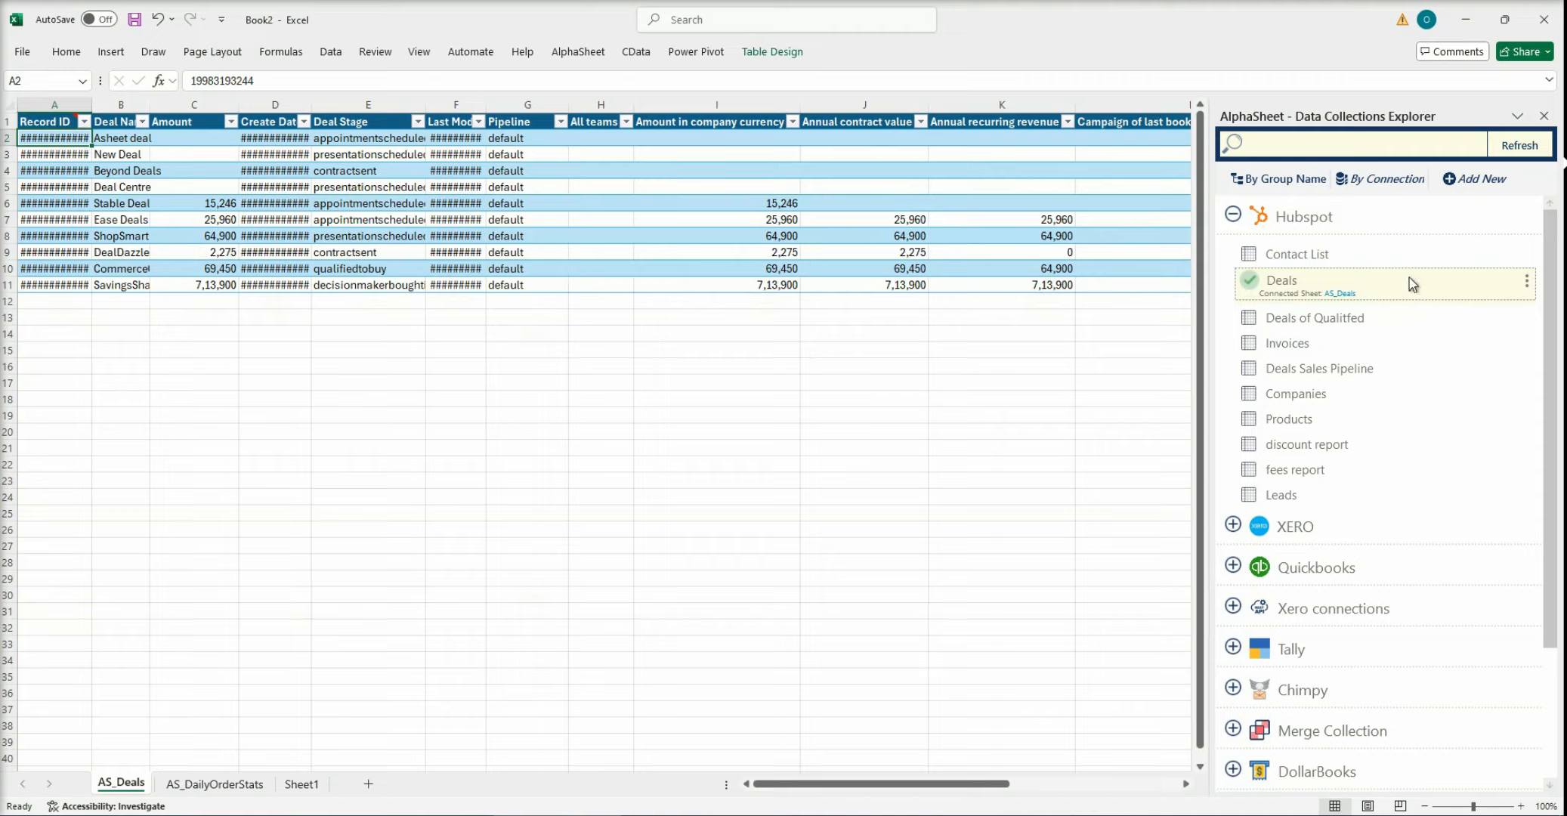
pyautogui.moveTo(150, 106); pyautogui.dragTo(229, 110)
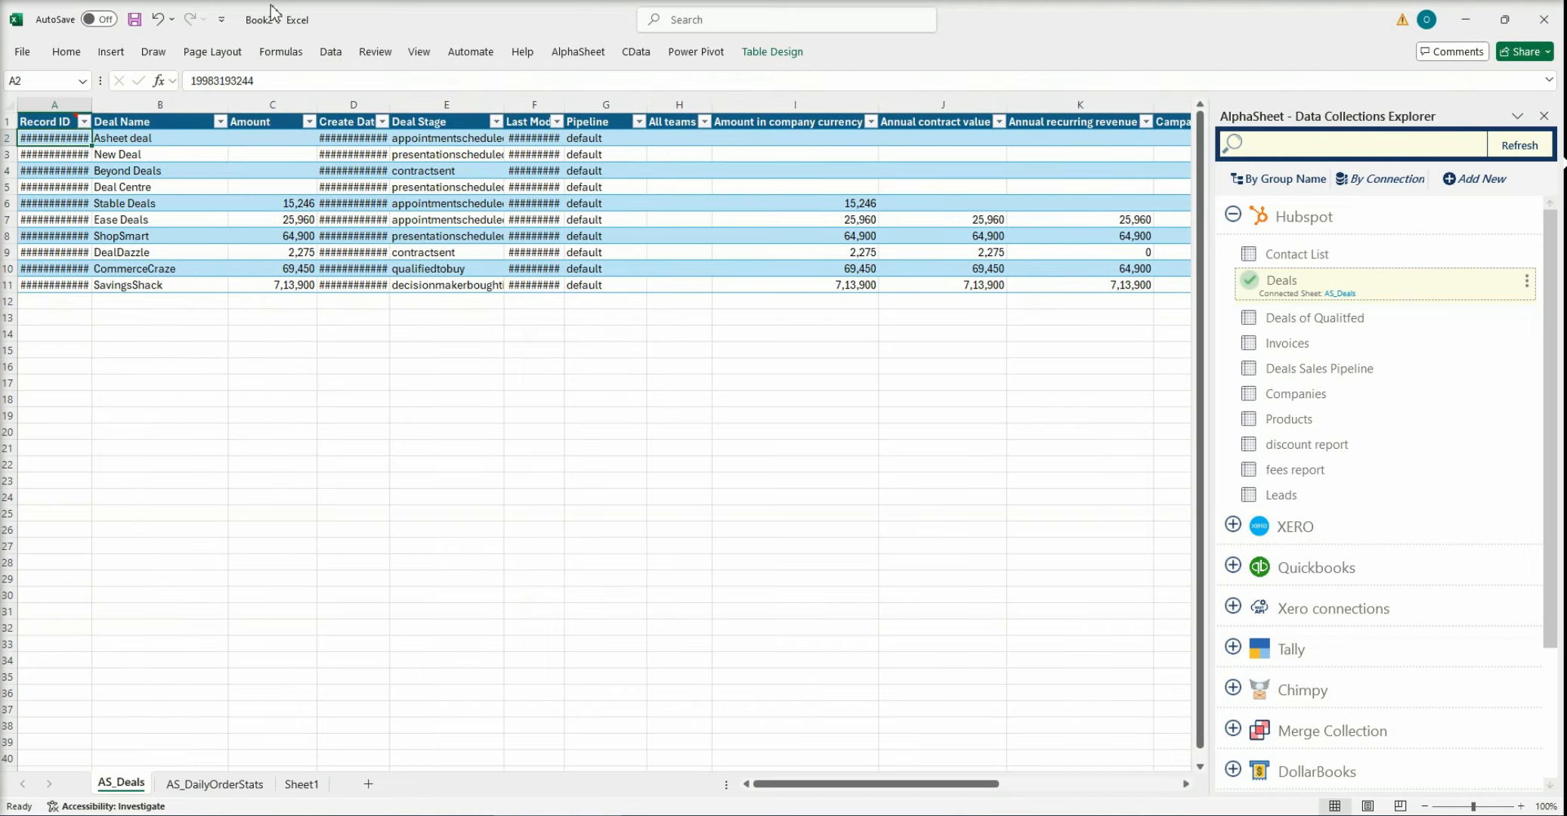
# - Add a second Deals filter condition requiring Deal Name to contain New, apply it and save the collection
pyautogui.click(1527, 281)
pyautogui.click(1502, 308)
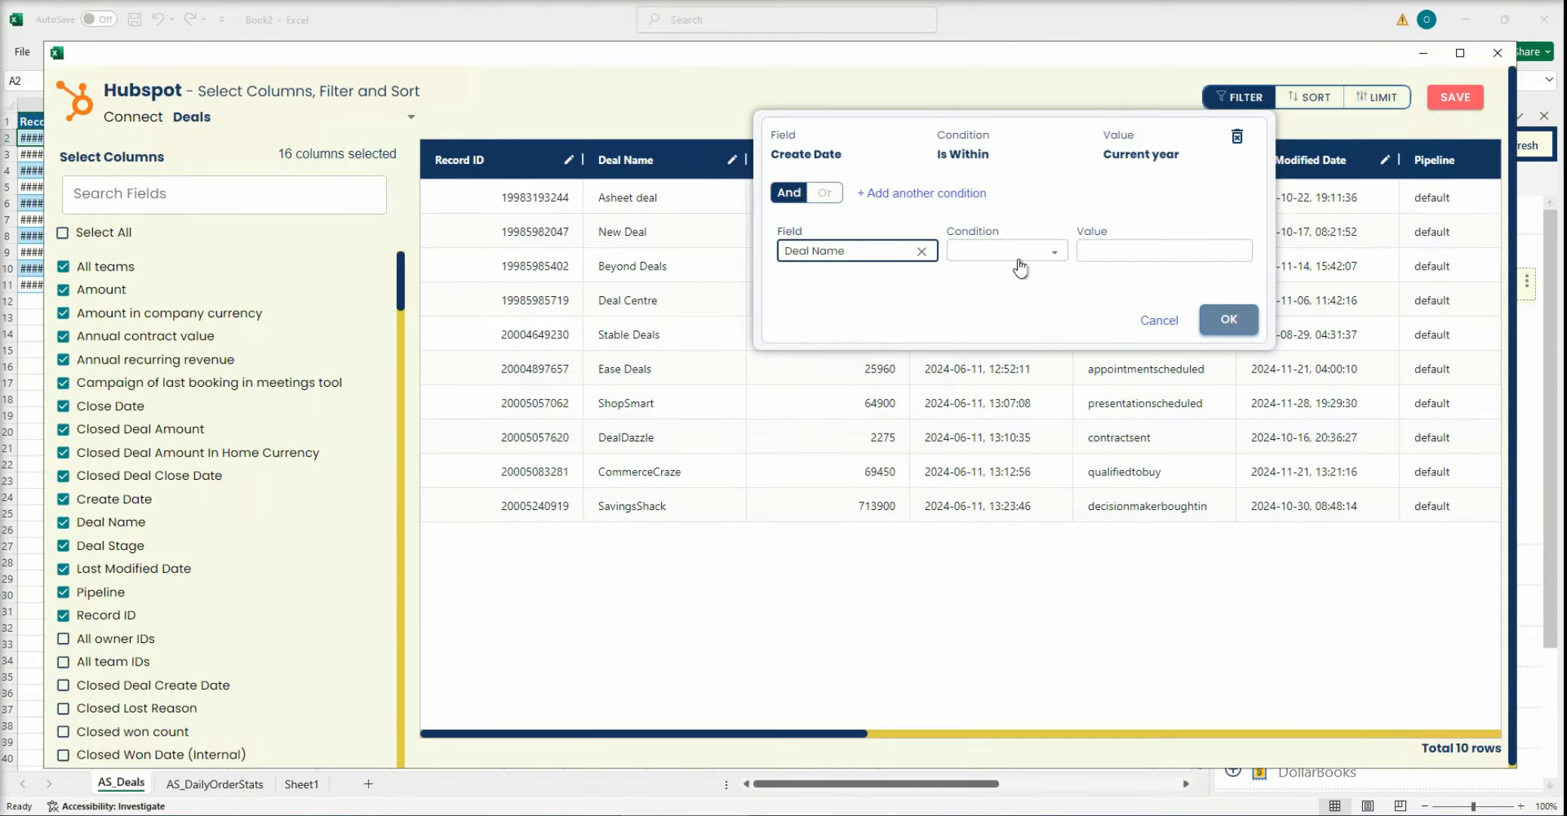
pyautogui.click(1013, 252)
pyautogui.click(1001, 340)
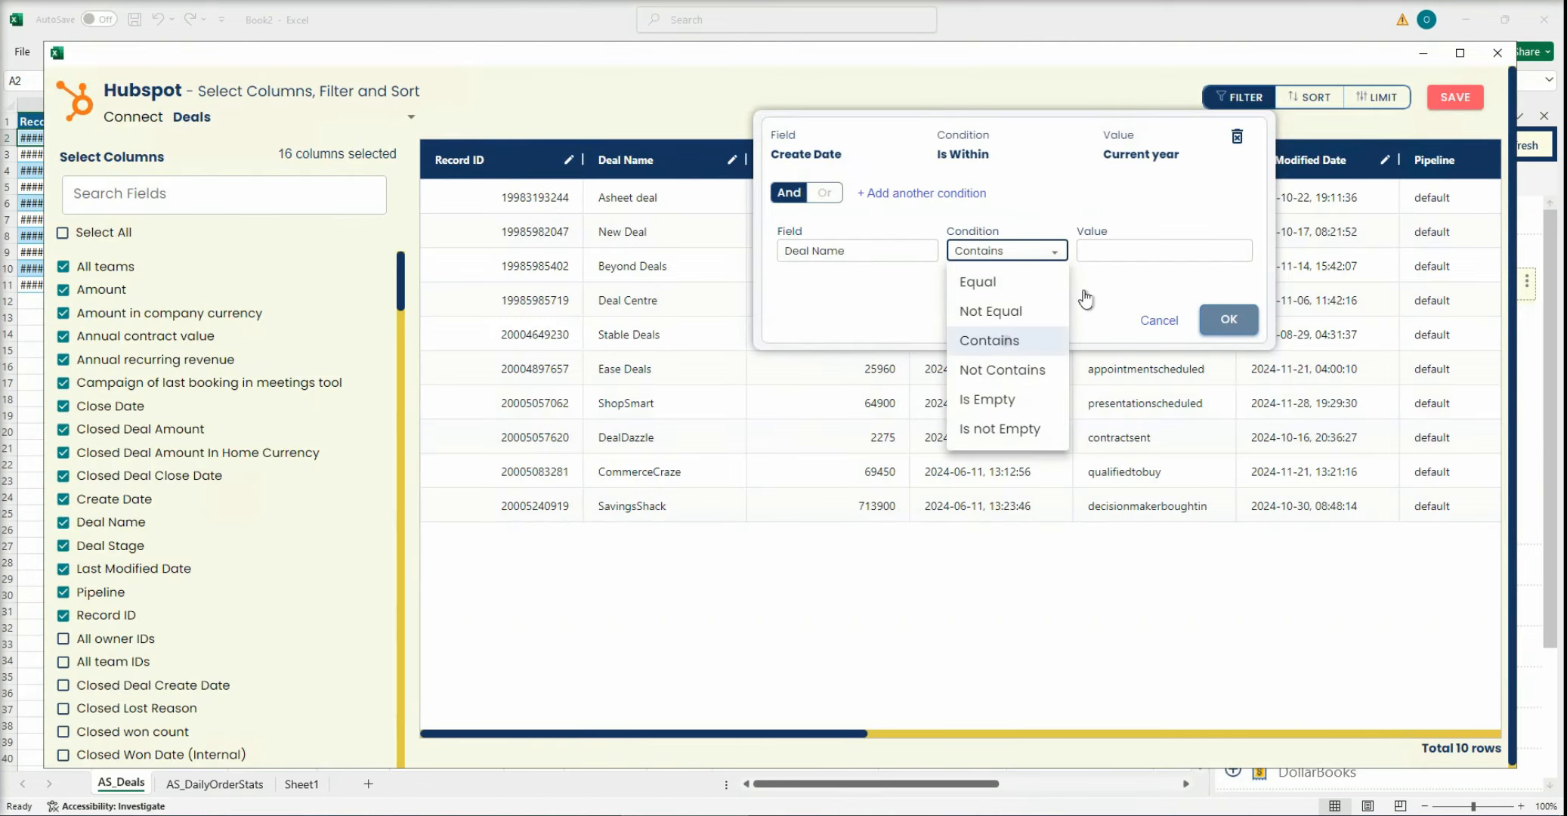
pyautogui.click(1131, 254)
pyautogui.write('New')
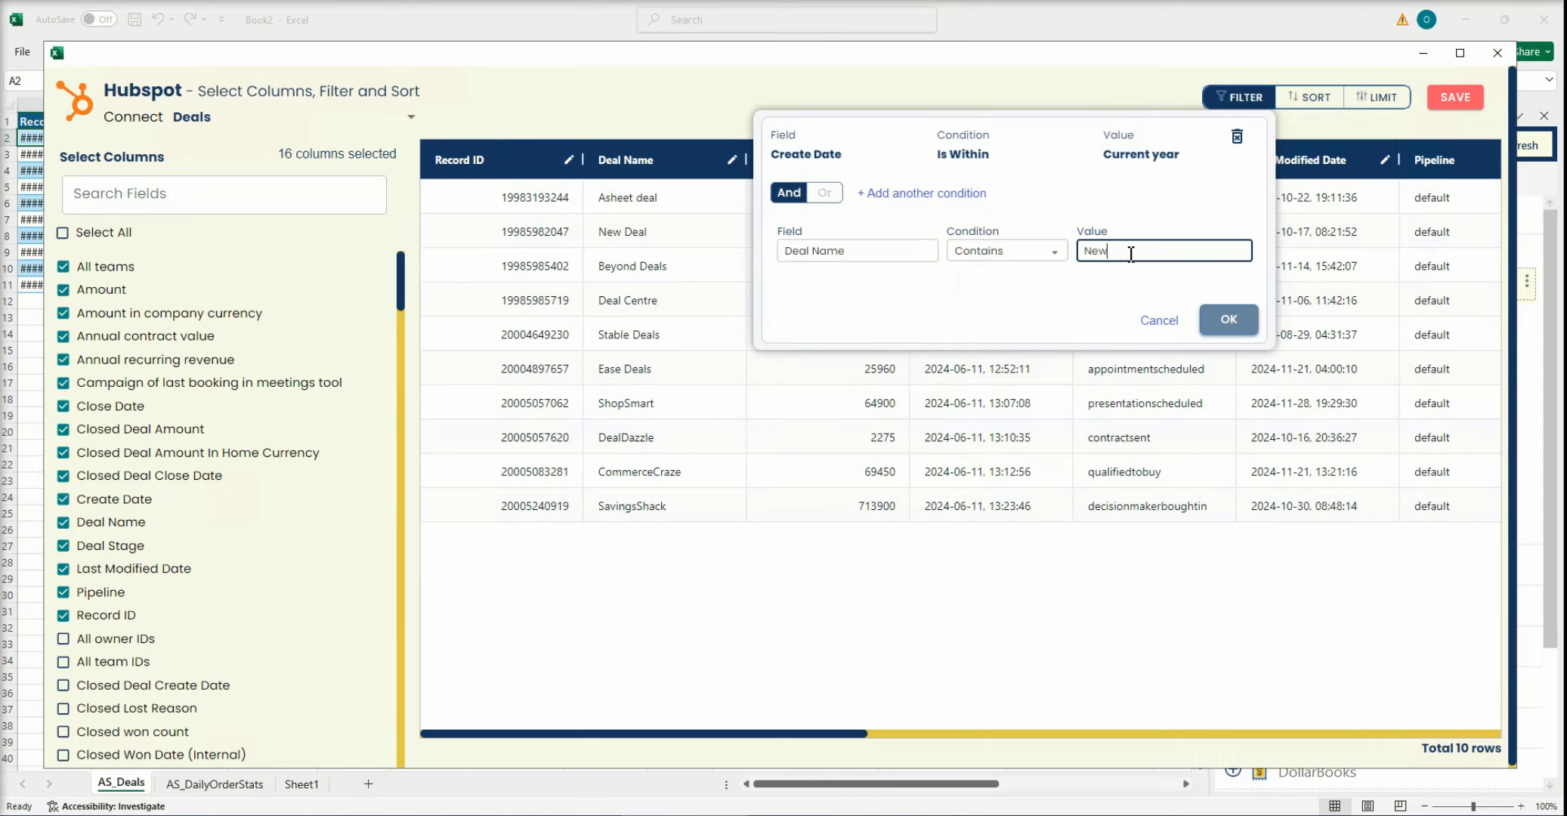
pyautogui.click(1212, 319)
pyautogui.click(1212, 319)
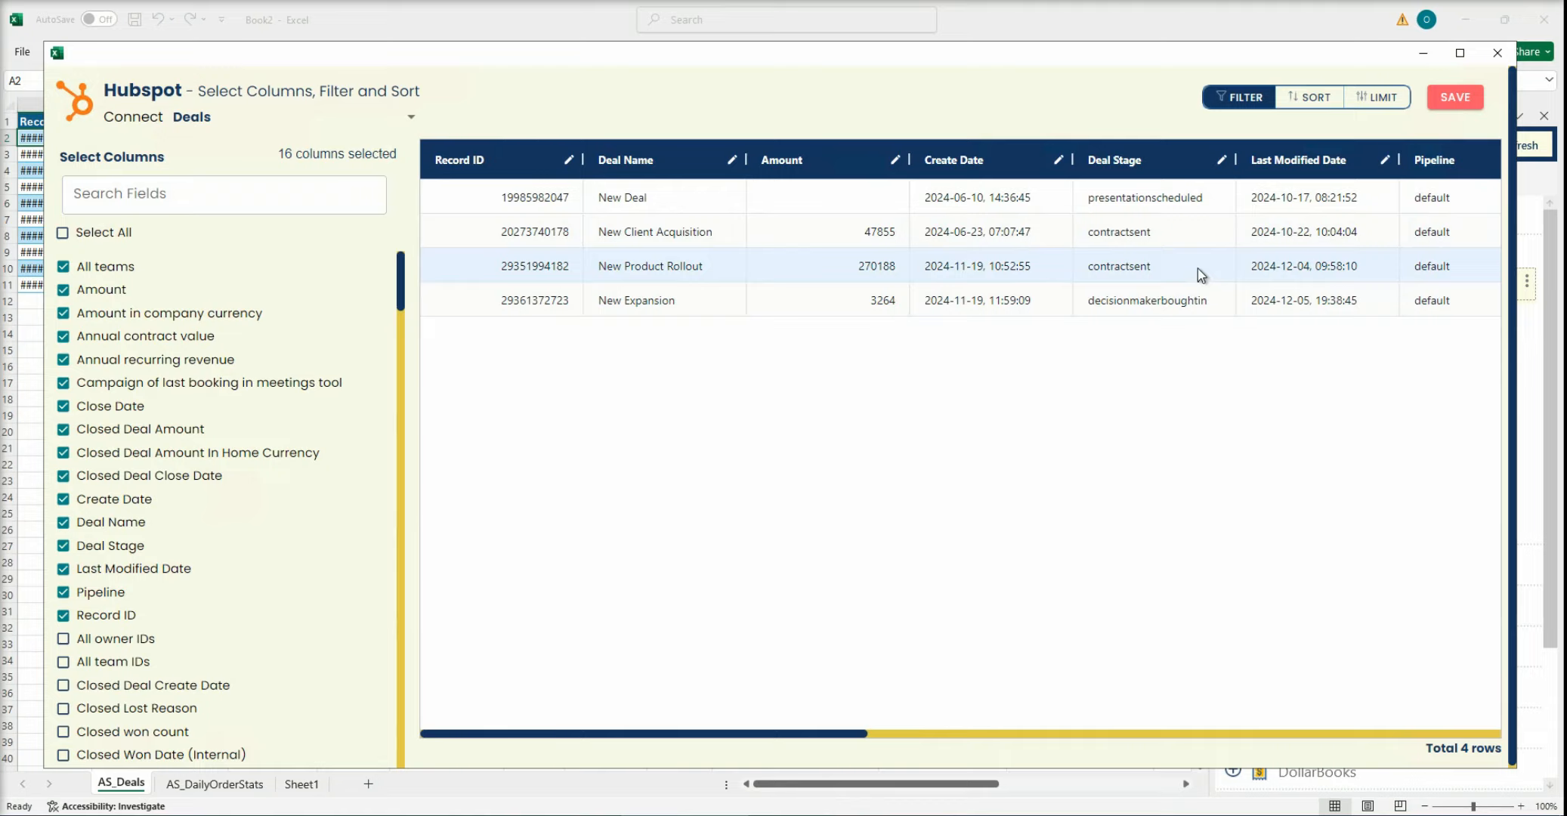
pyautogui.click(1455, 98)
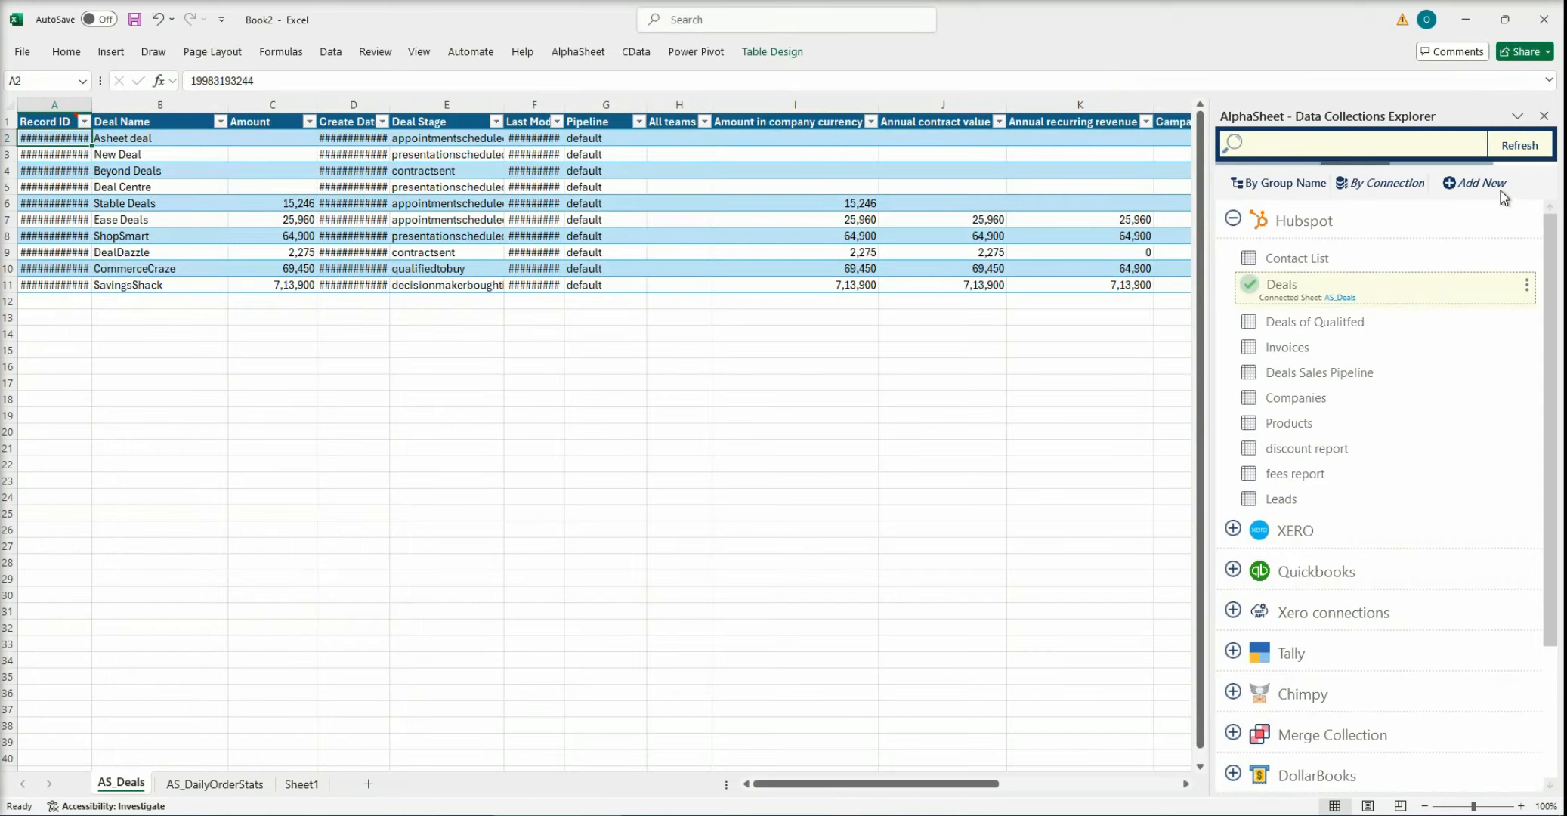
# - Refresh the connected Deals data in the sheet and open the collection's filter change options
pyautogui.click(1515, 160)
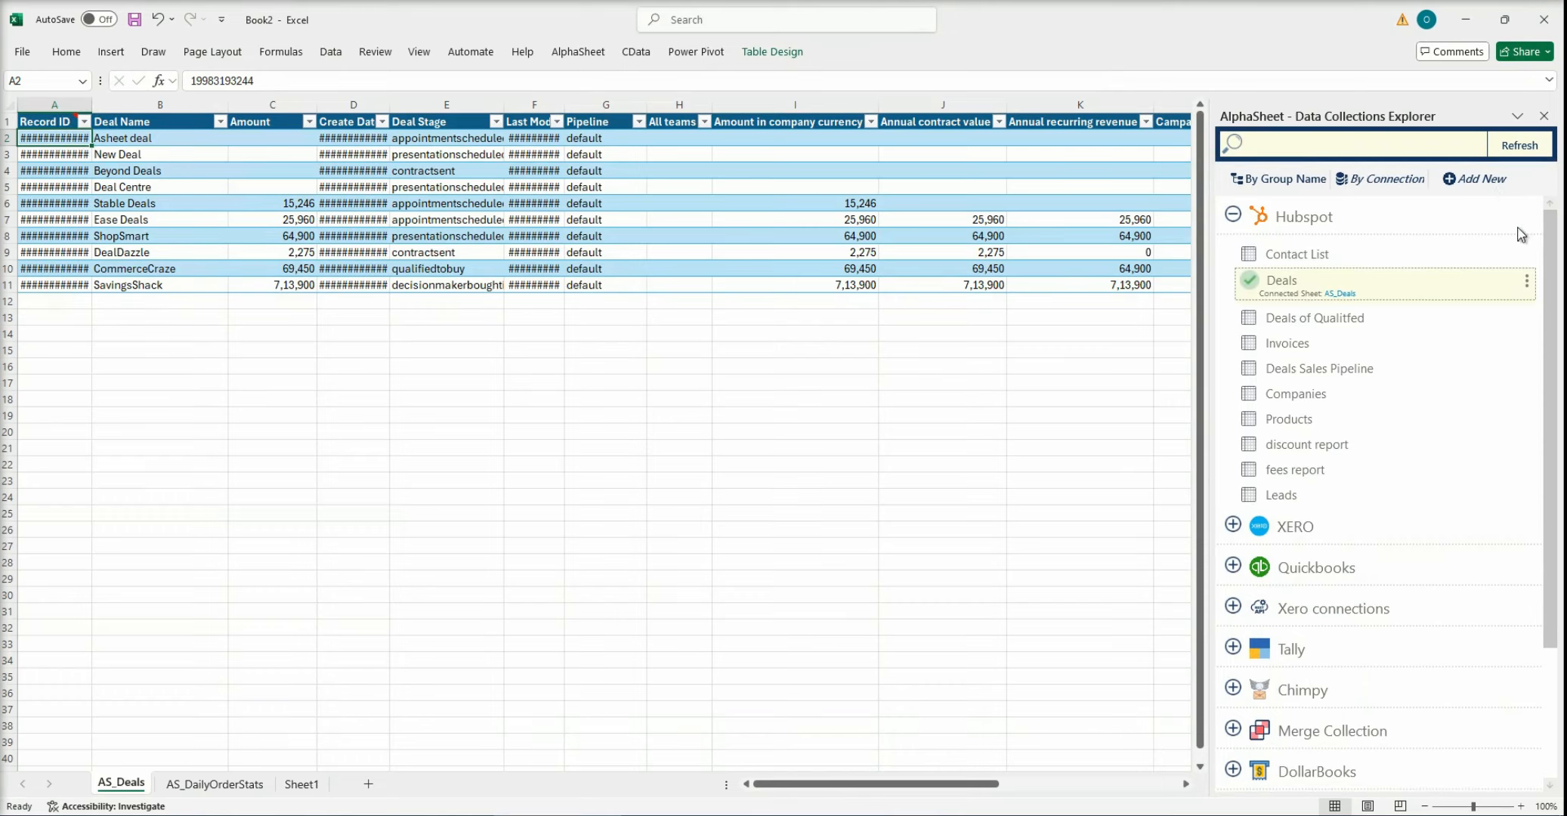
pyautogui.click(1527, 281)
pyautogui.click(1482, 333)
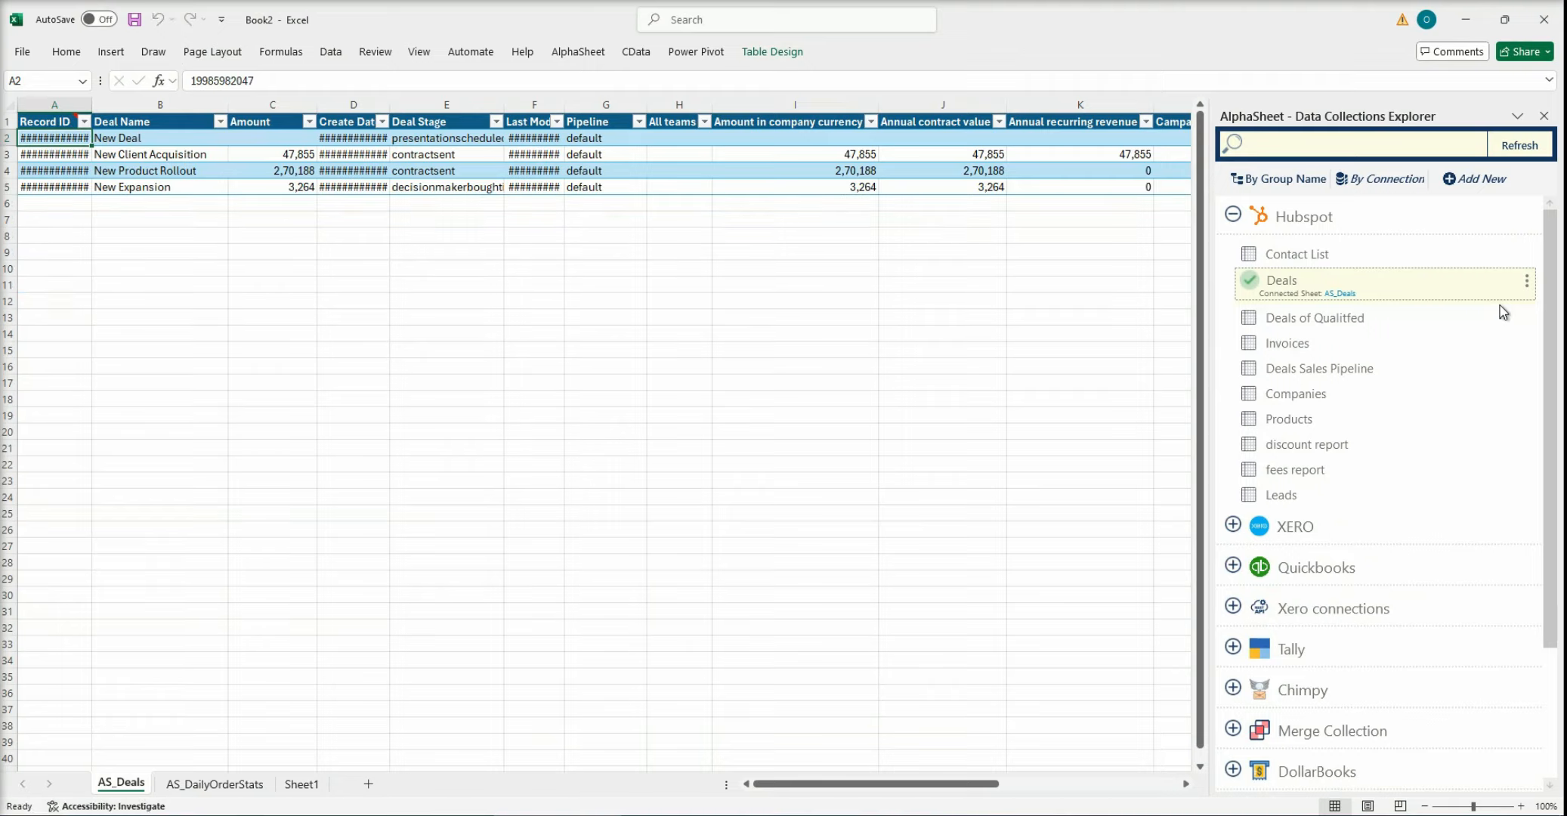
pyautogui.click(1527, 281)
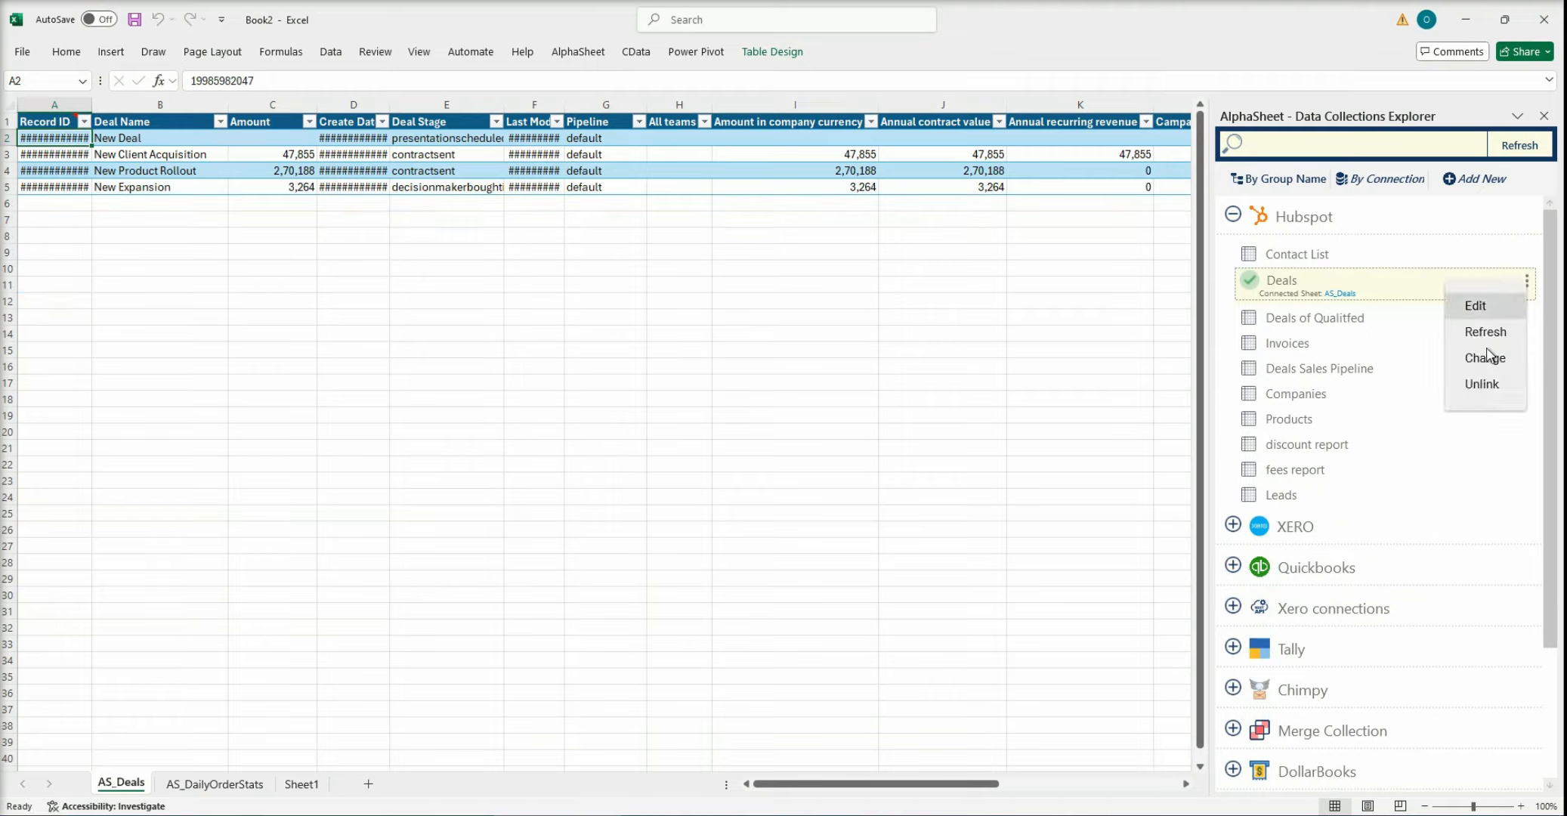
pyautogui.click(1484, 354)
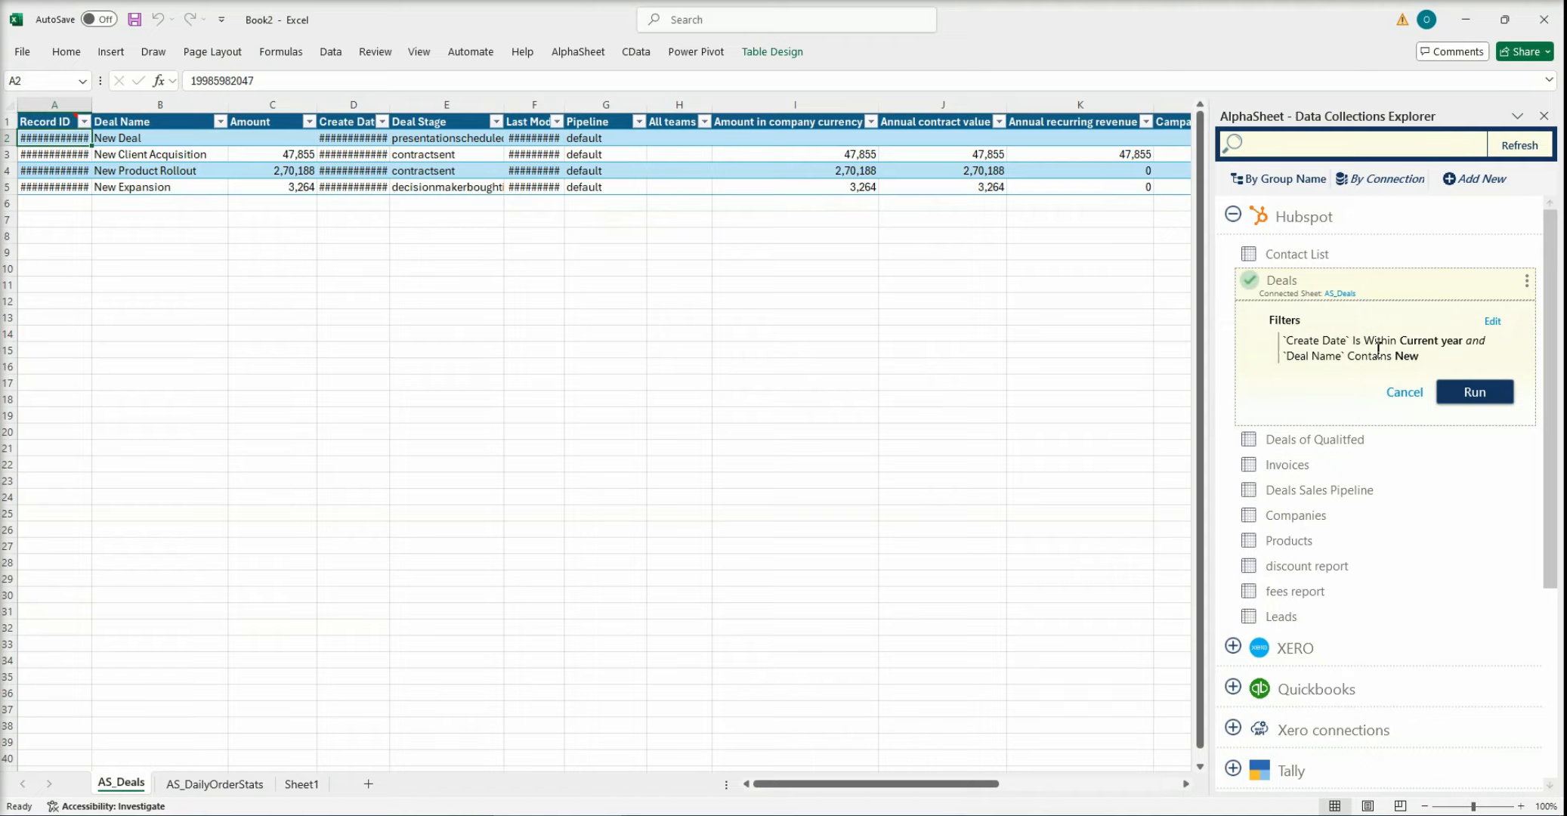
# - Start a new data collection from the Hubspot connection using the Invoices object
pyautogui.click(1469, 185)
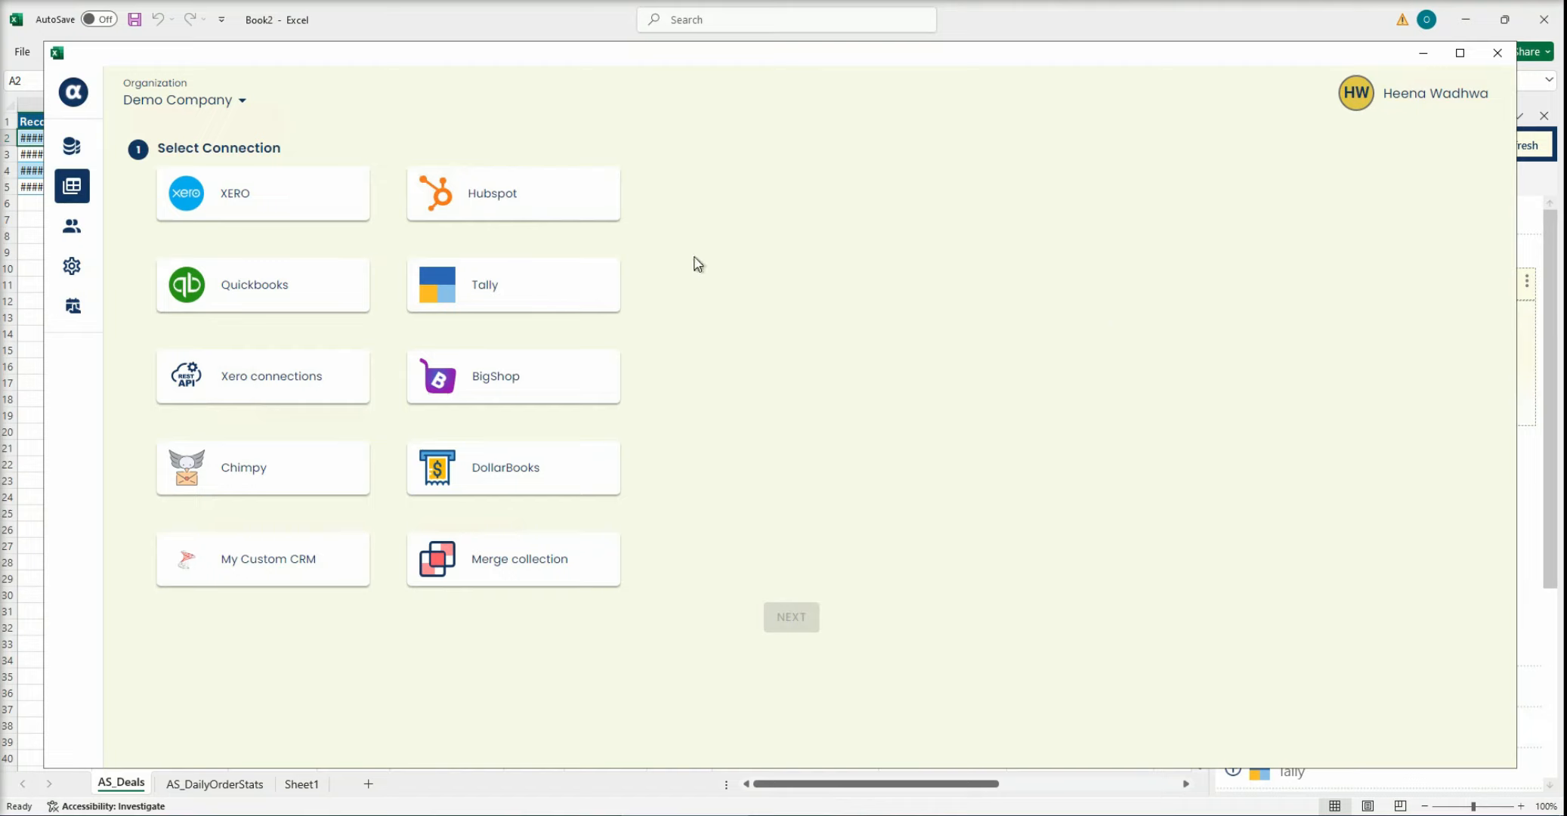
pyautogui.click(541, 212)
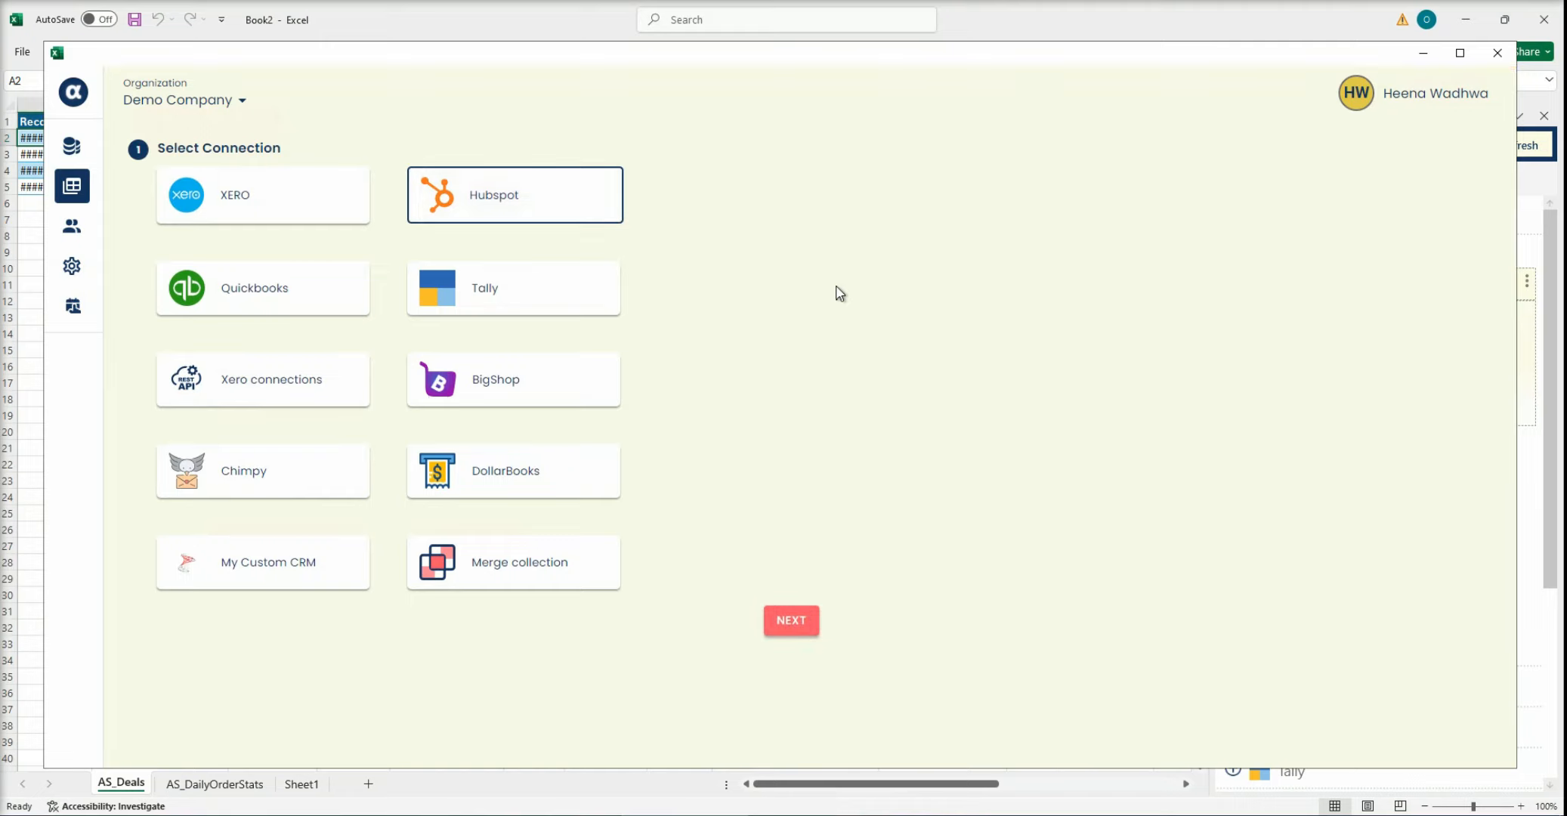
pyautogui.click(813, 627)
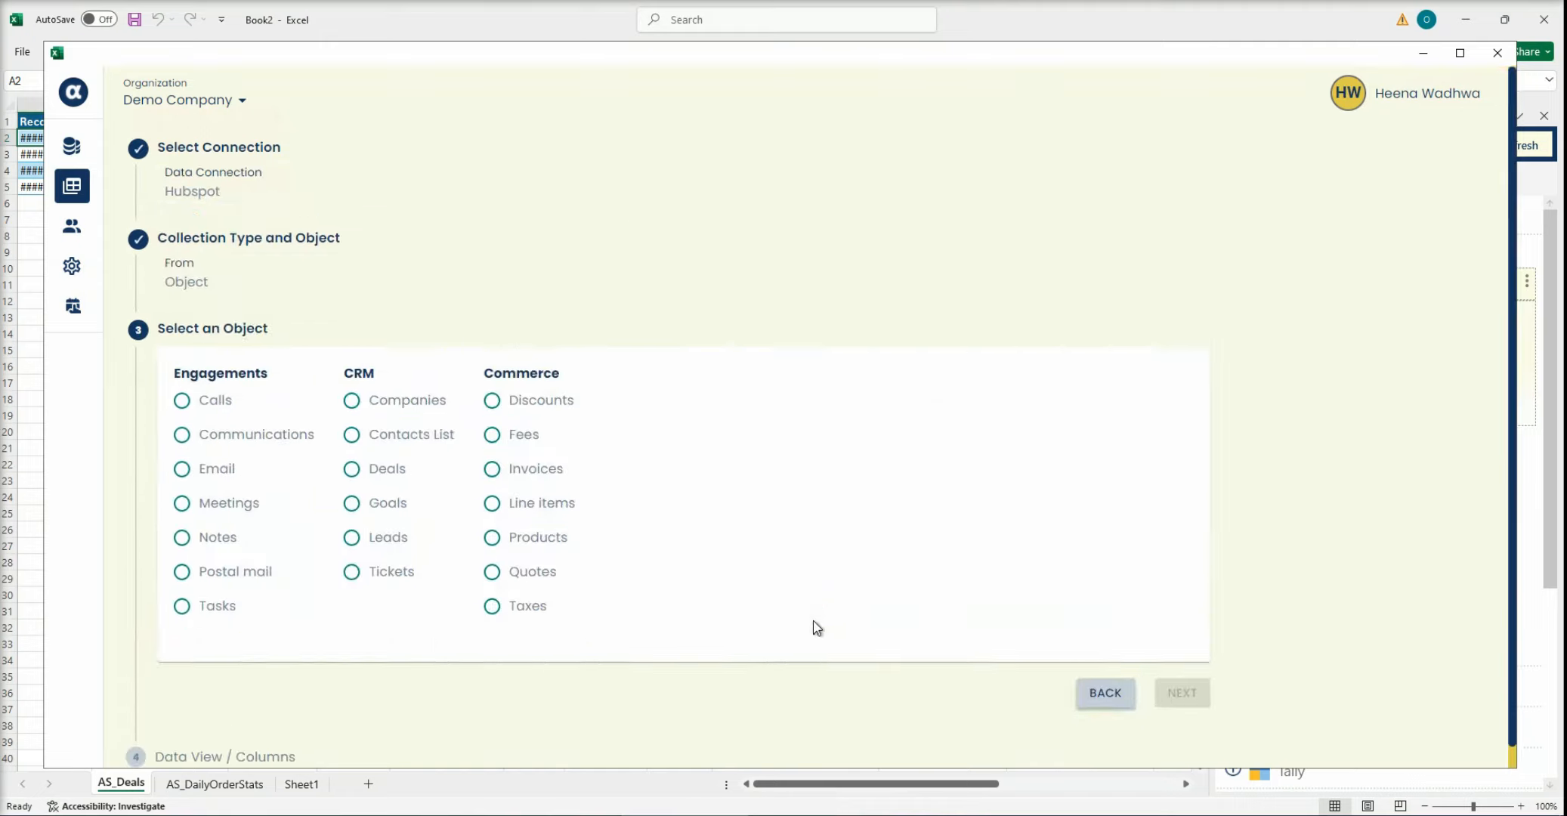
pyautogui.click(559, 454)
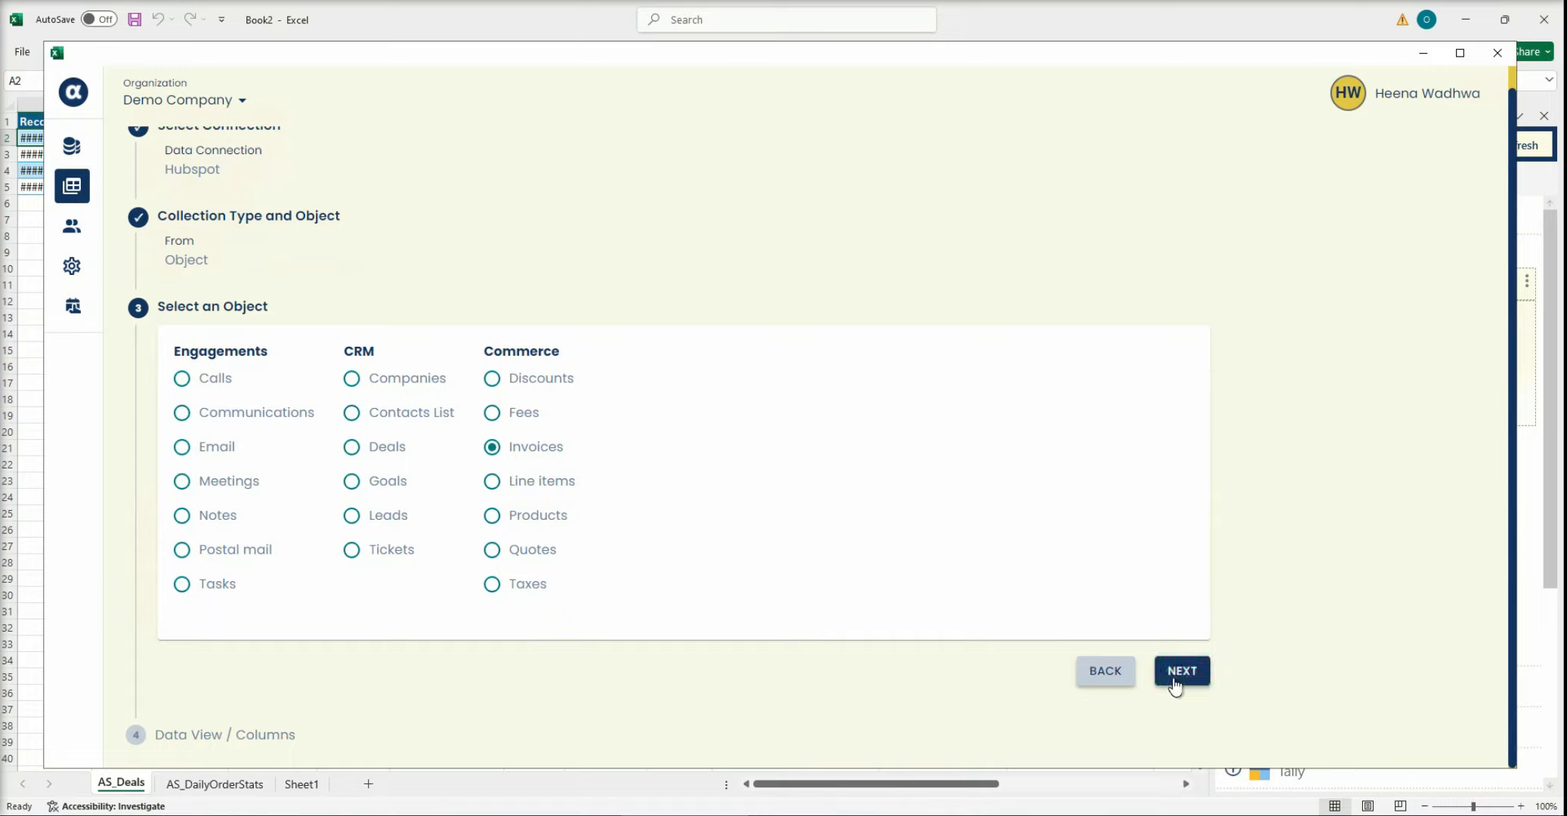
pyautogui.click(1175, 684)
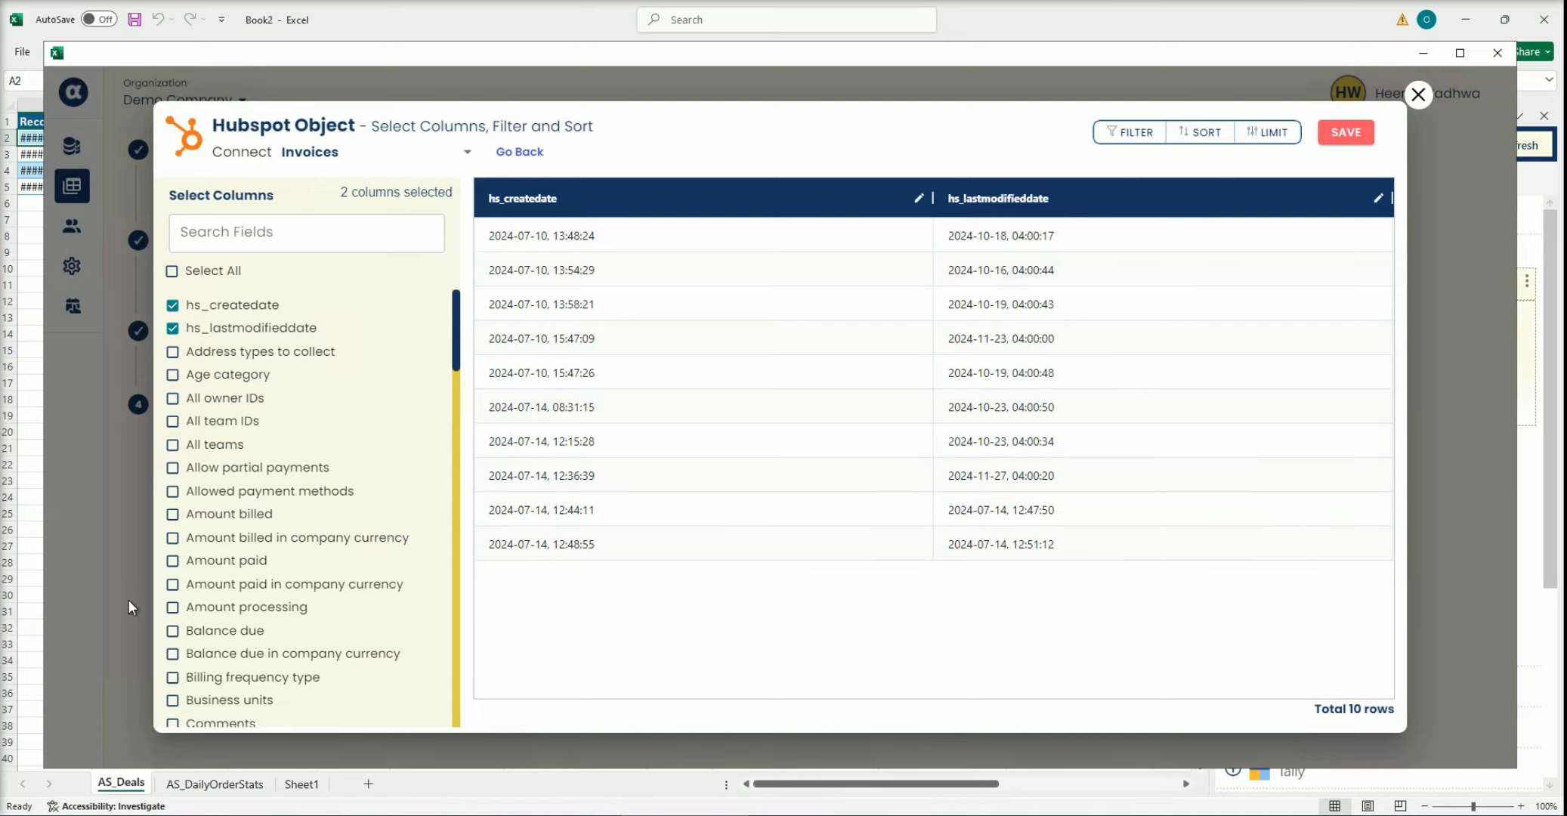
# - Add Balance due, Amount paid, Amount billed, Allowed payment methods, Allow partial payments and Amount processing columns, and refresh the preview
pyautogui.click(168, 632)
pyautogui.click(172, 561)
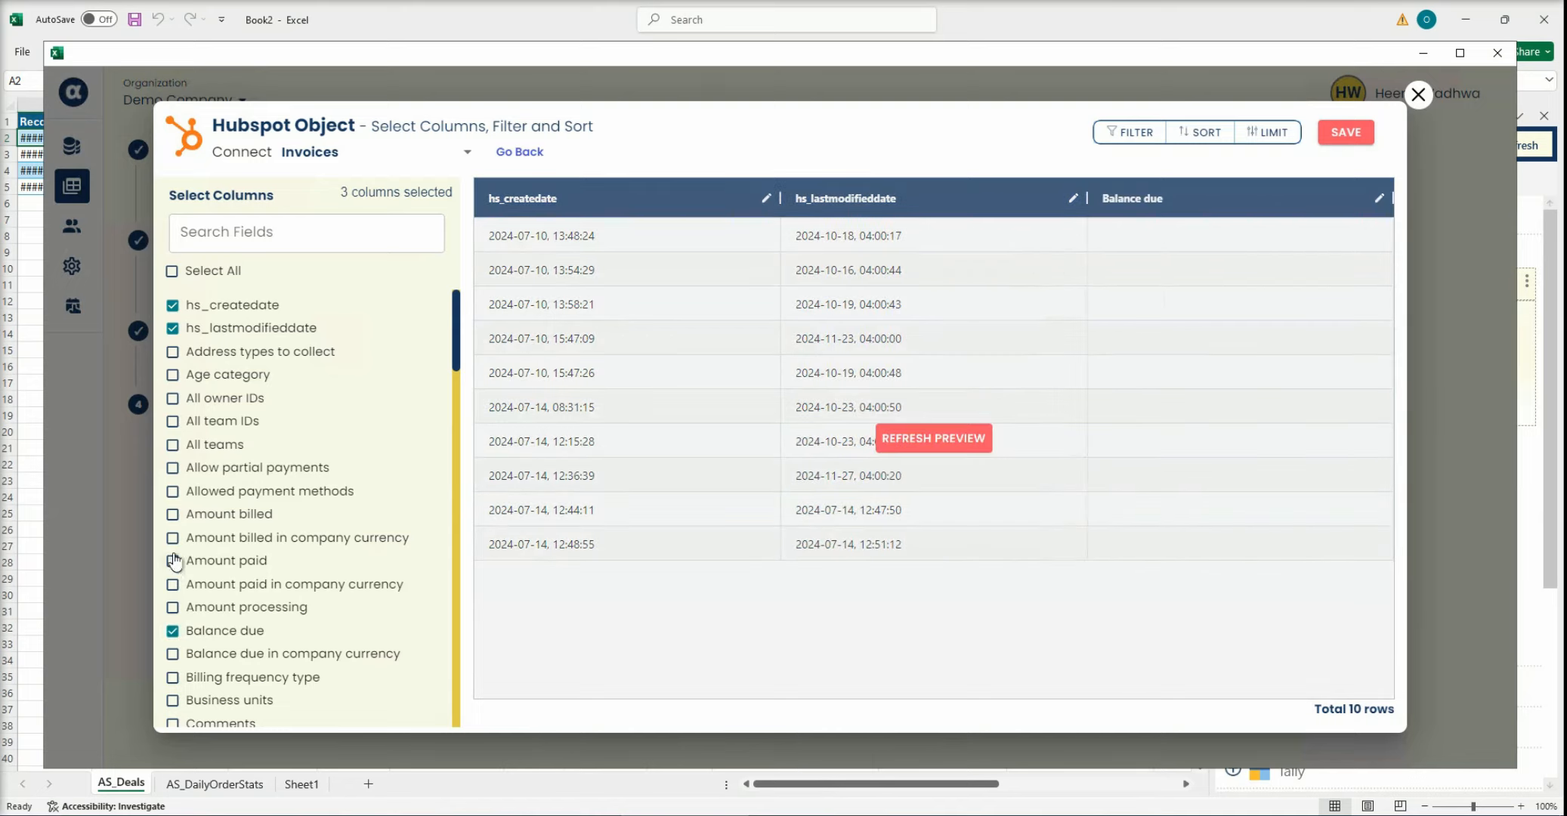
pyautogui.click(173, 514)
pyautogui.click(172, 491)
pyautogui.click(172, 468)
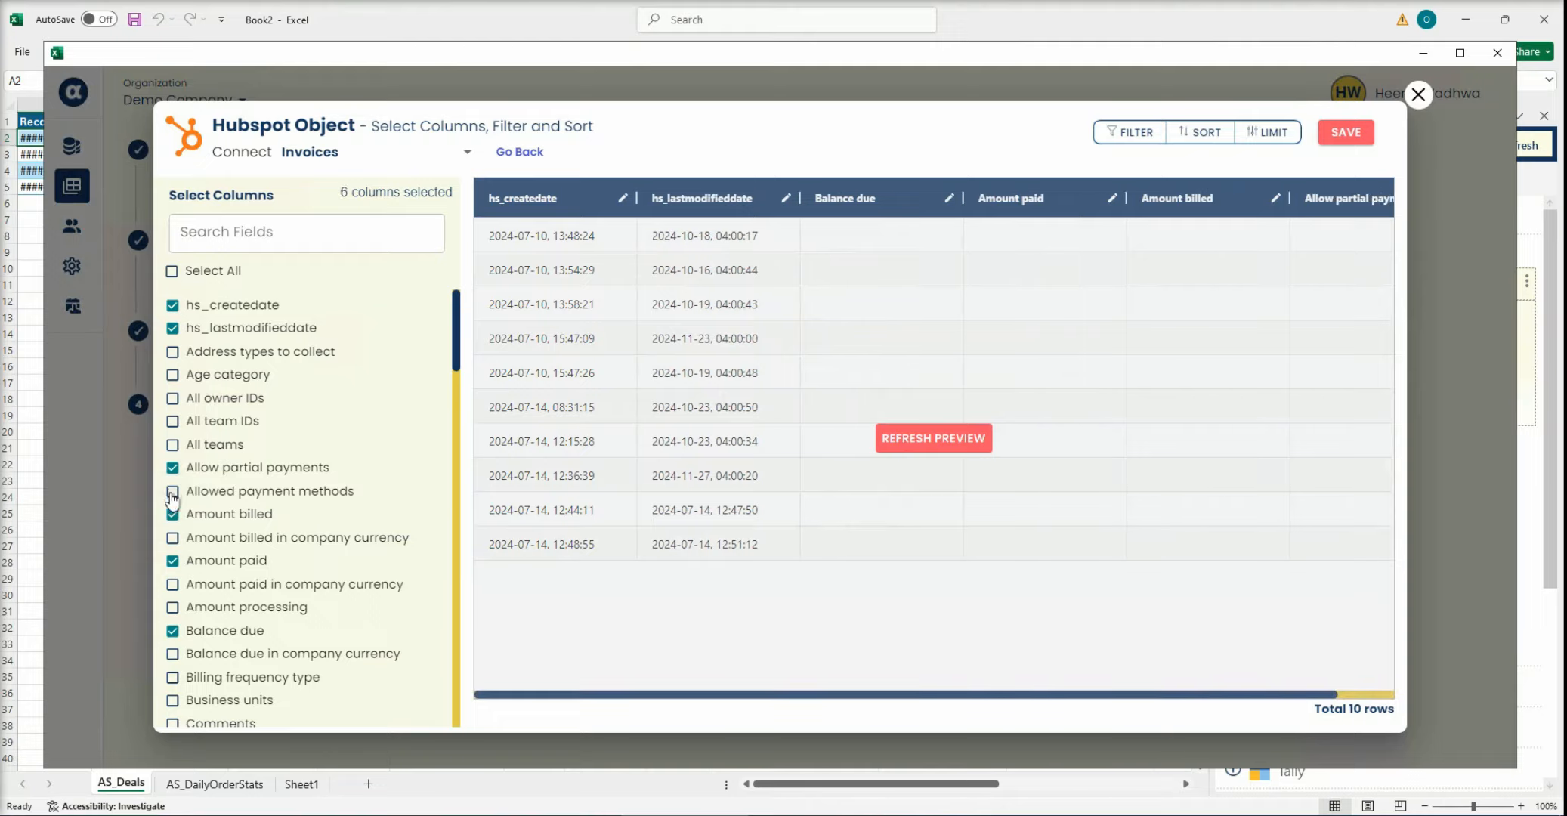
pyautogui.click(933, 440)
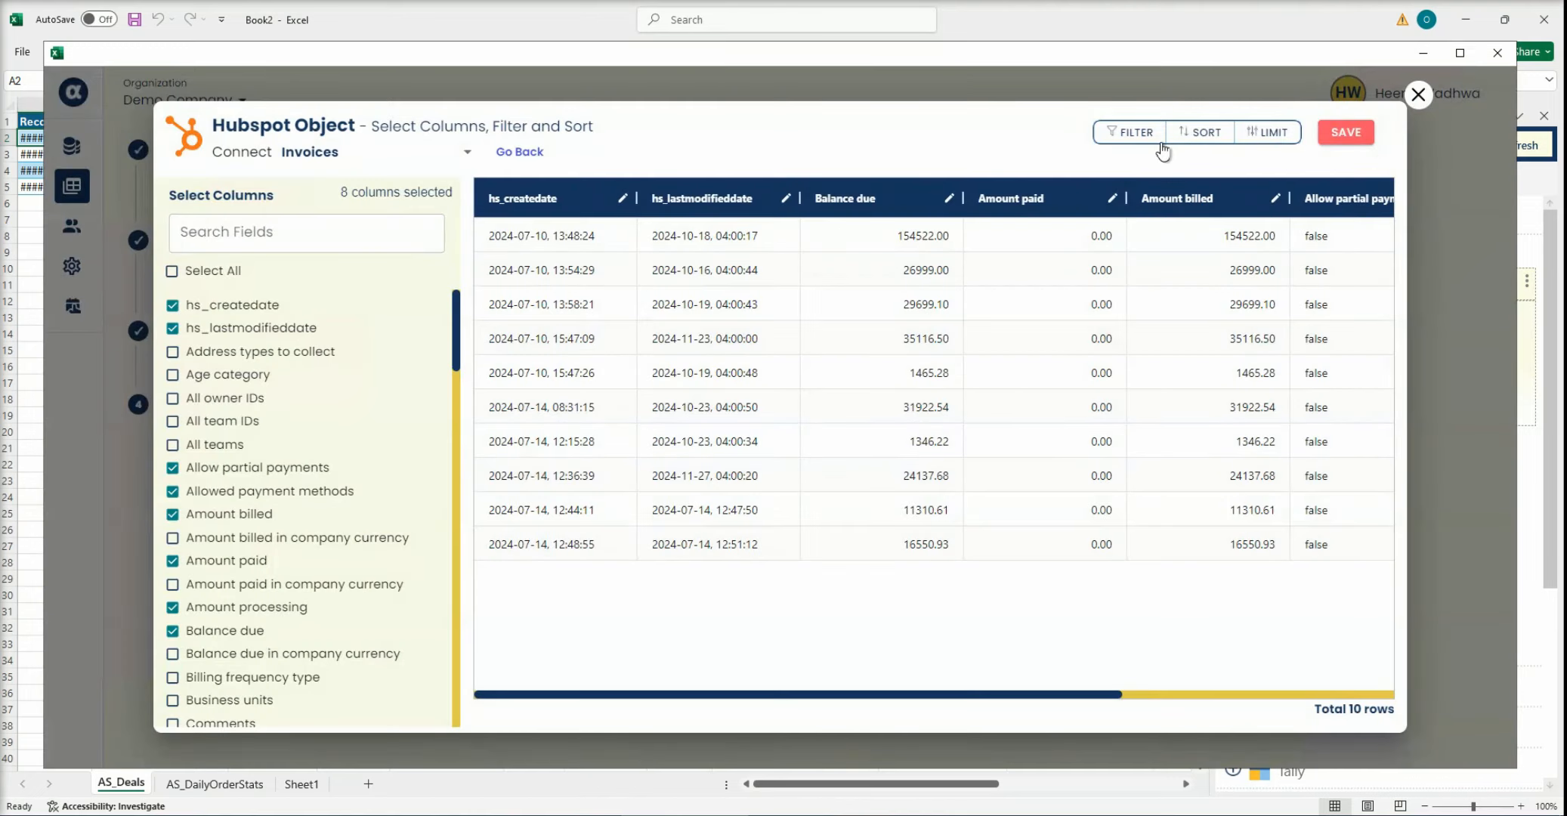
# - Save the collection as Invoice new in the Accounting group and return to the workbook
pyautogui.click(1348, 136)
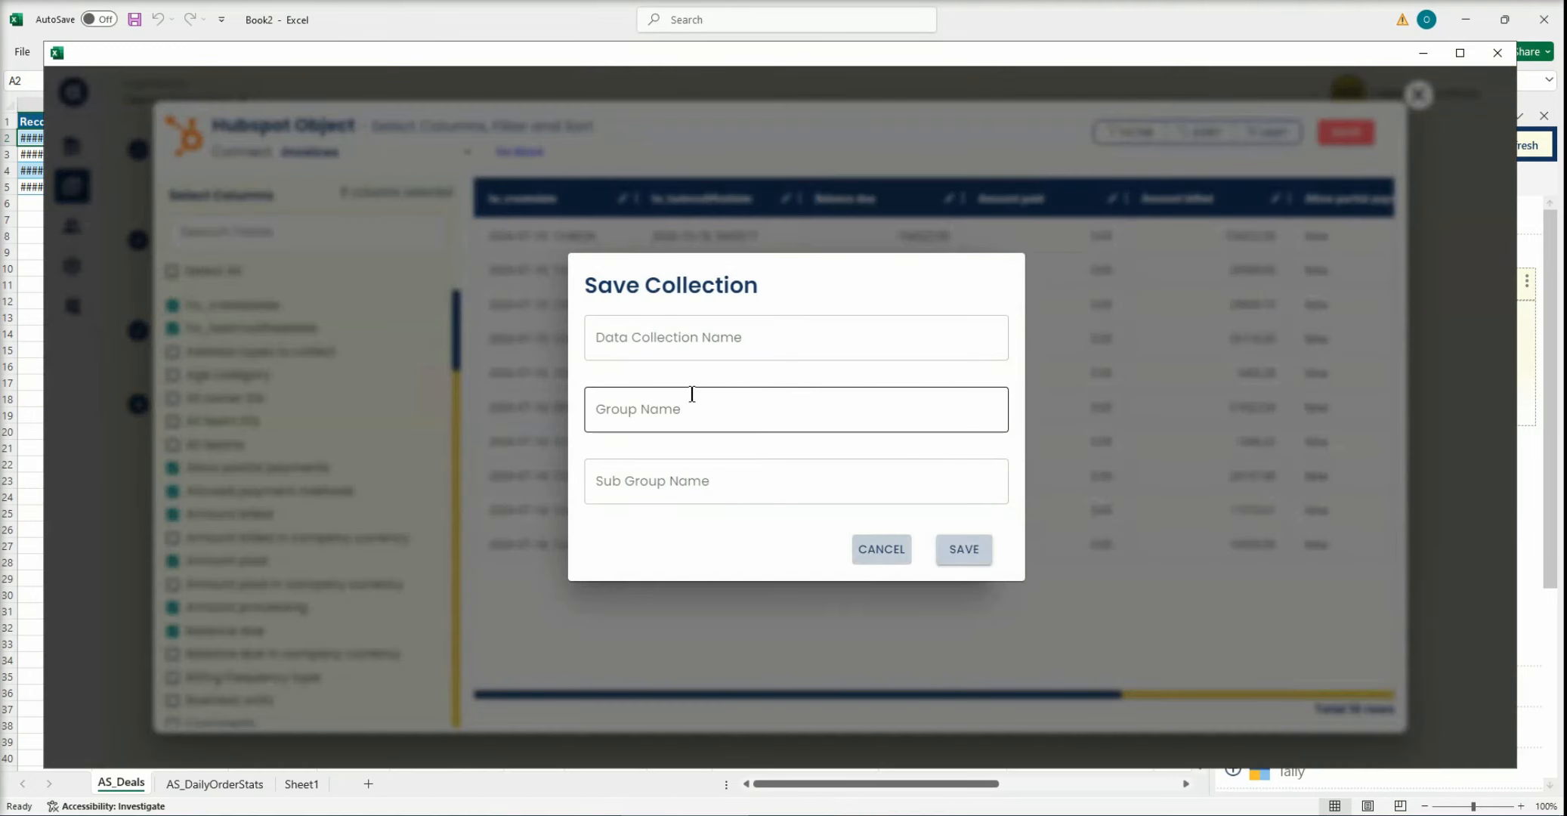
pyautogui.click(699, 338)
pyautogui.write('Invoice')
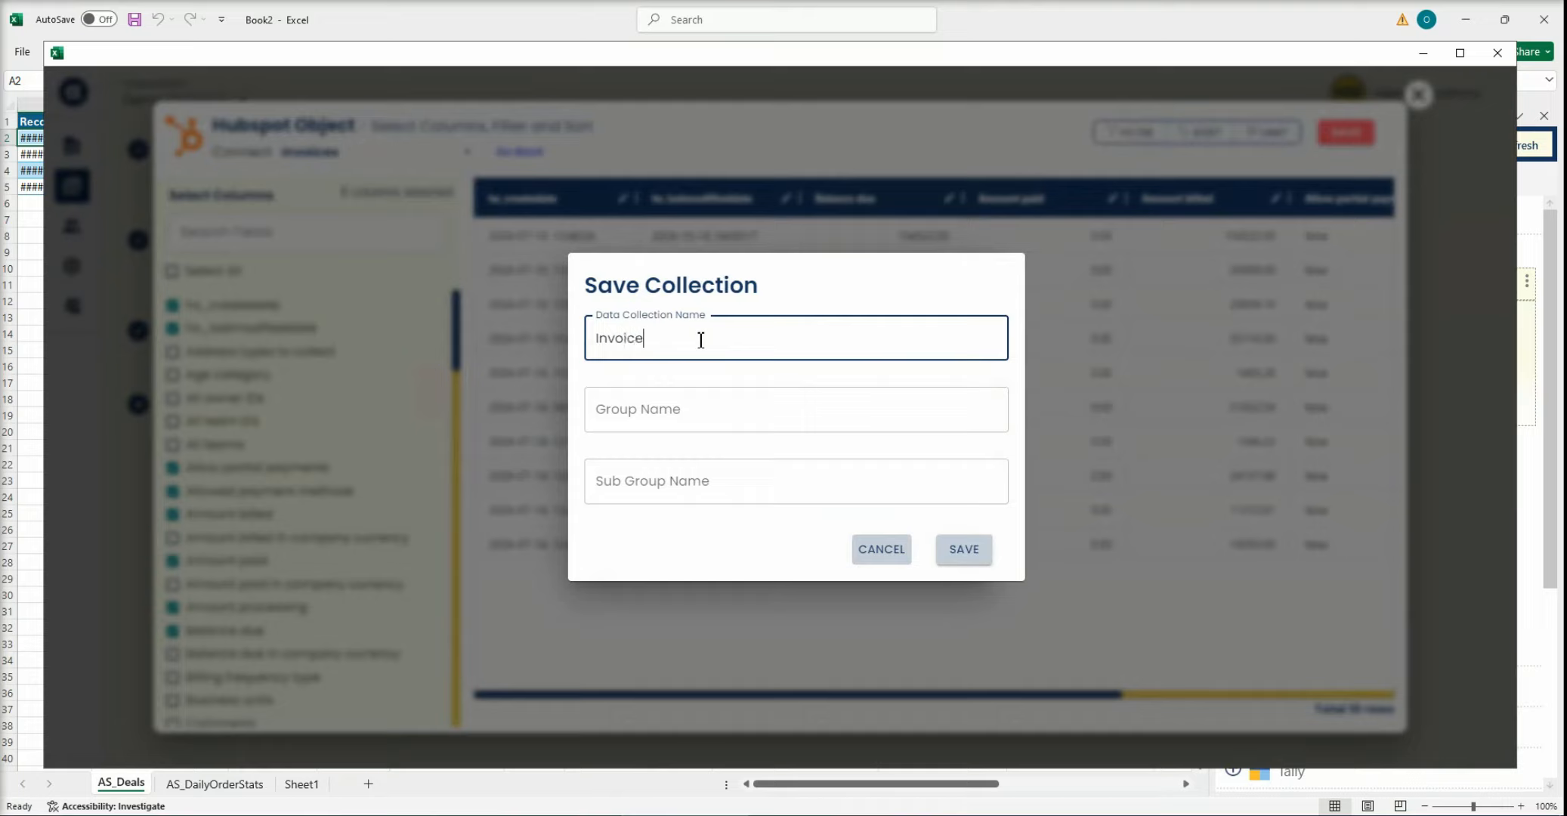
pyautogui.write(' nam')
pyautogui.press('BackSpace')
pyautogui.press('BackSpace')
pyautogui.write('ew')
pyautogui.press('Tab')
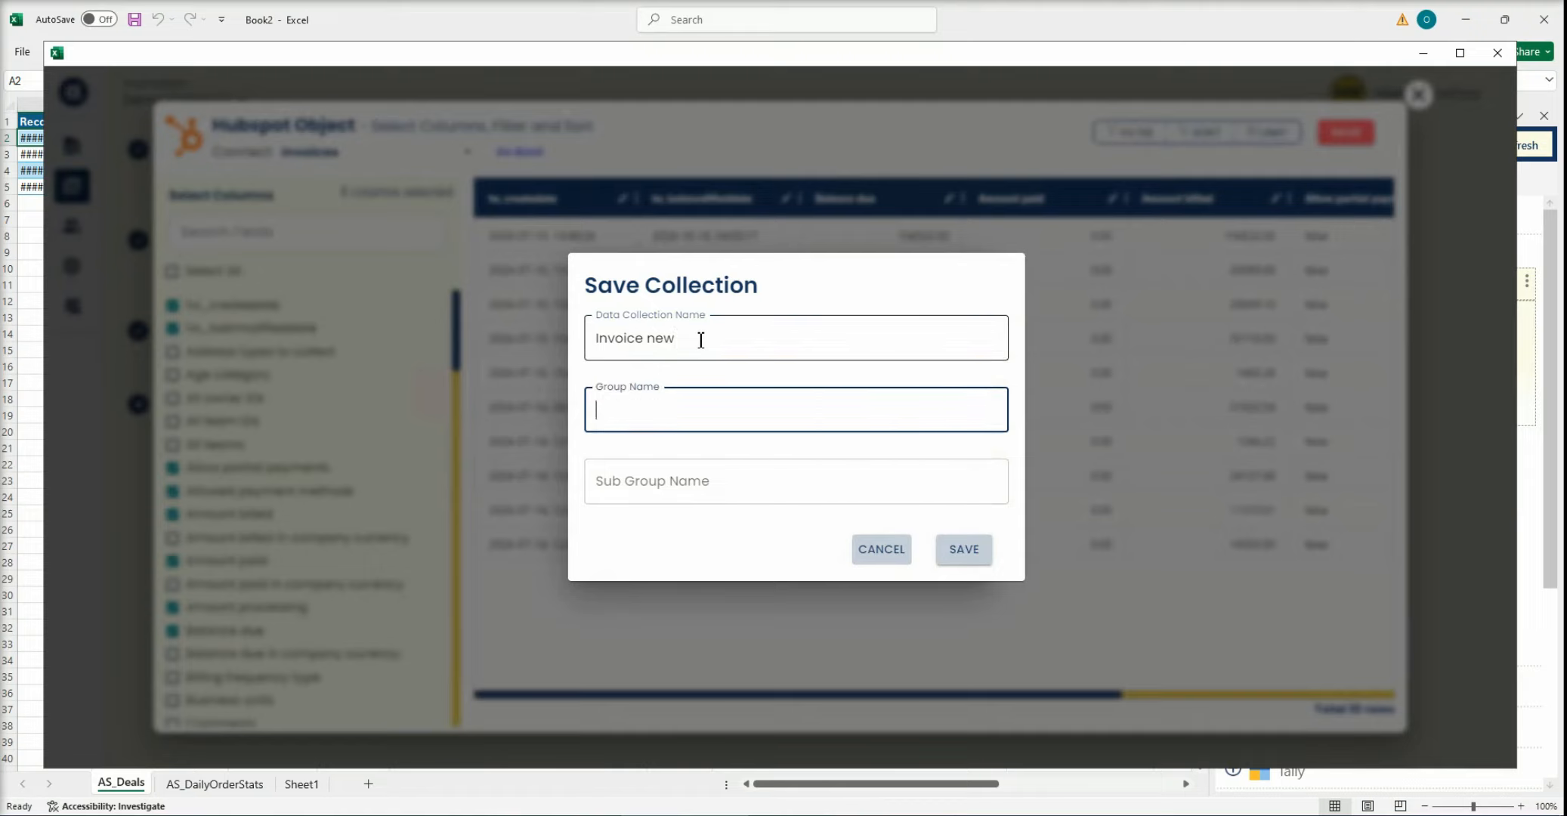
pyautogui.write('Acc')
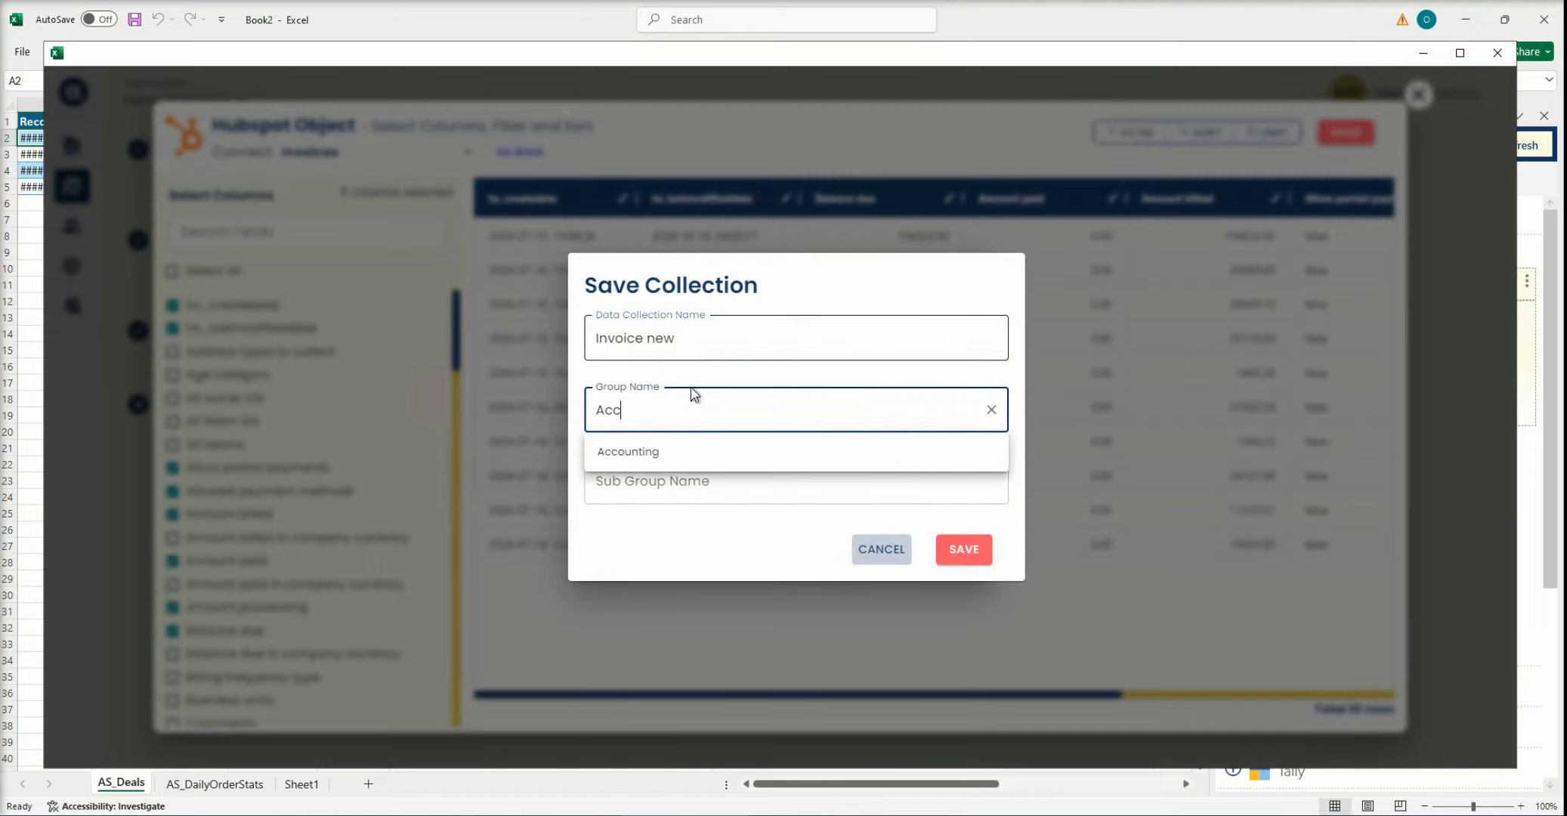
pyautogui.click(686, 451)
pyautogui.click(981, 552)
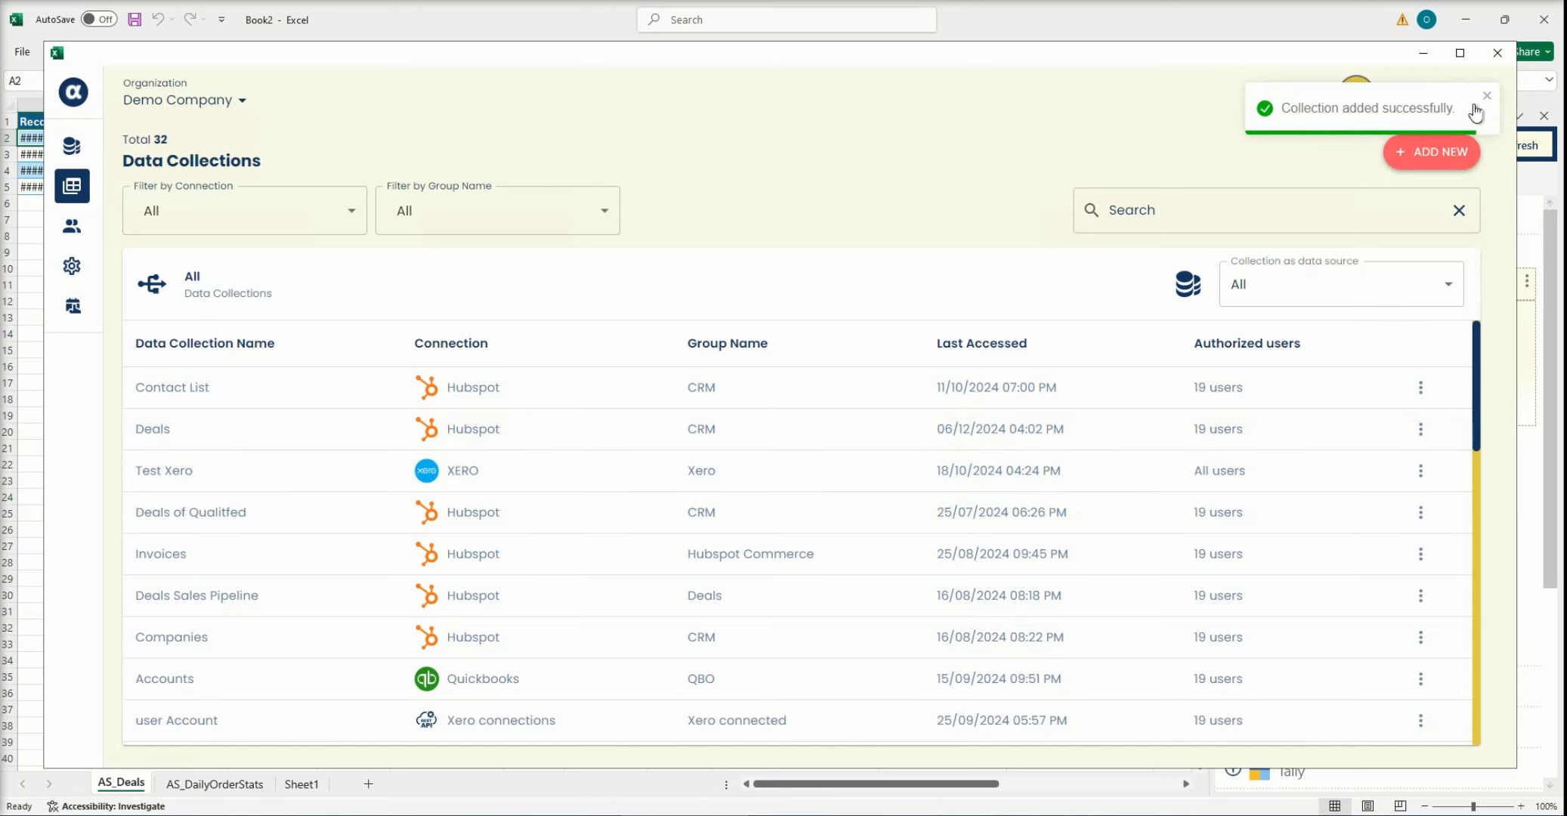
pyautogui.click(1498, 52)
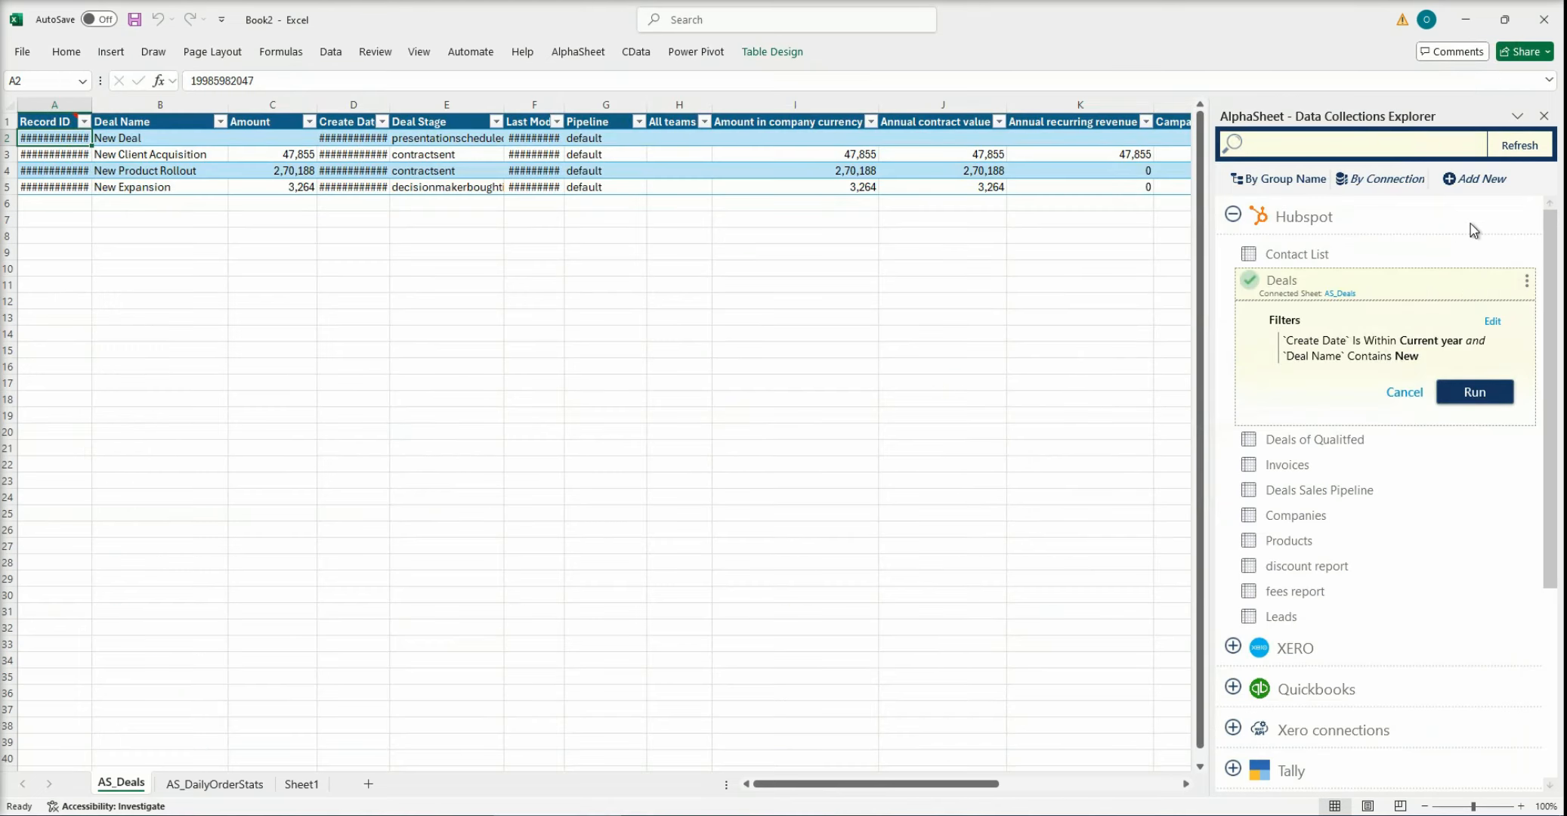
# - Refresh the list of data collections and run the Invoice new collection from the Hubspot connection into its own sheet
pyautogui.click(1520, 156)
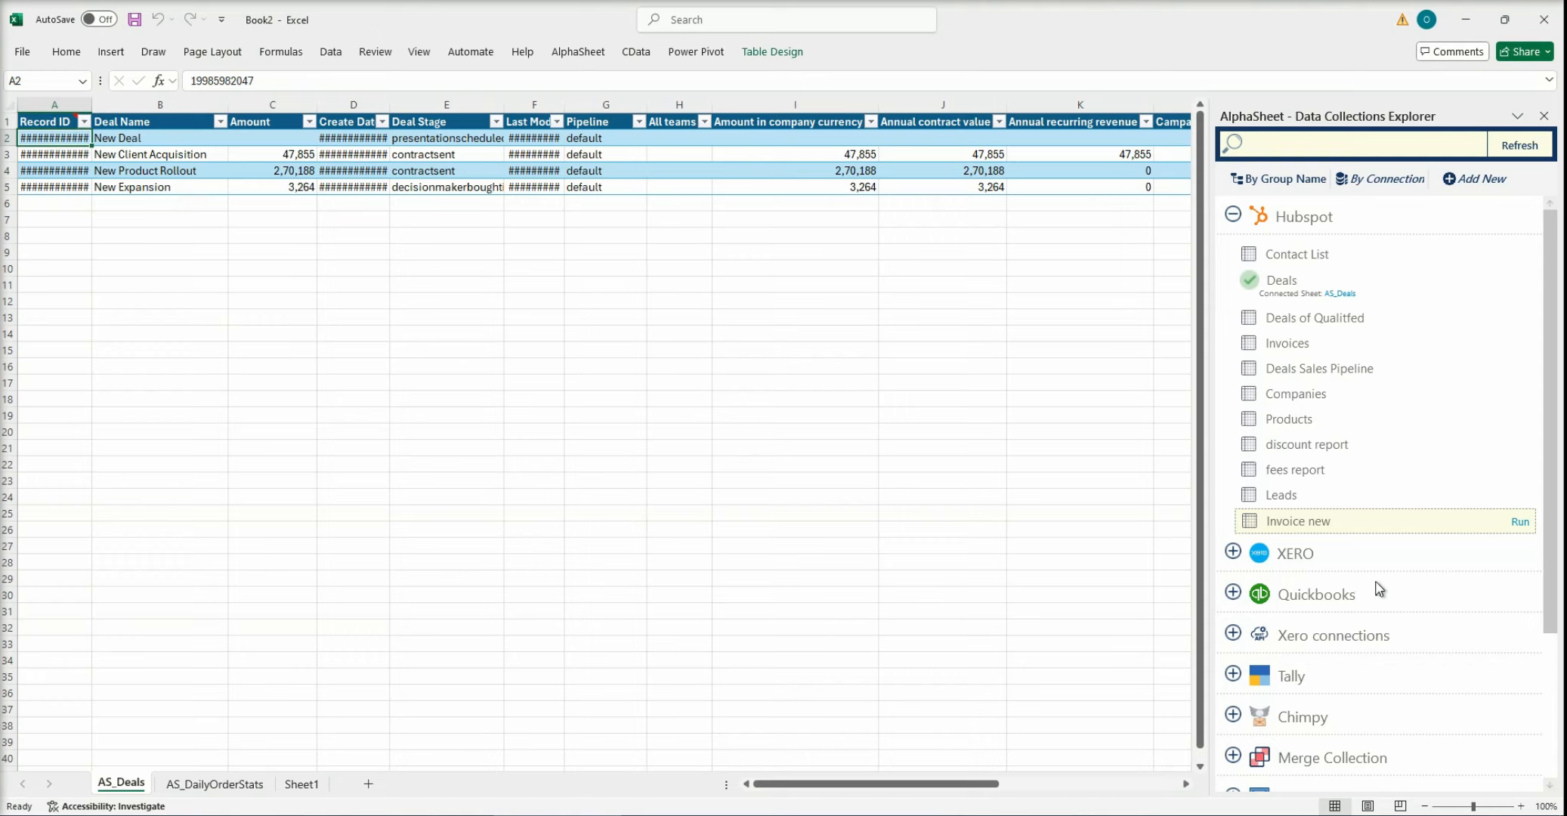
pyautogui.click(1519, 522)
pyautogui.click(1486, 600)
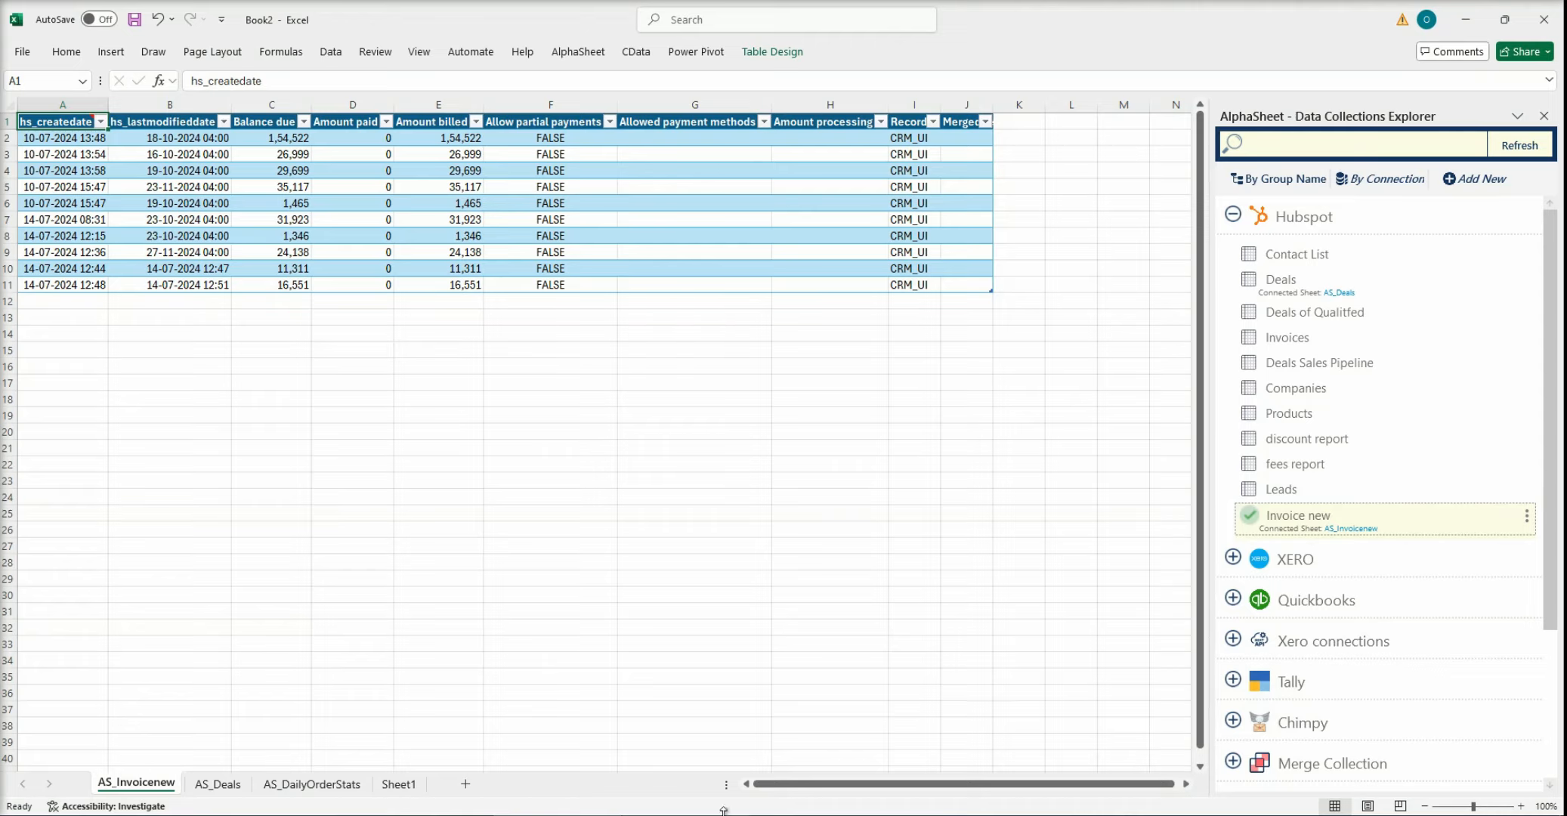
# - Switch to the AS_DailyOrderStats sheet and open the run options of the Group Summary collection under the Tally connection
pyautogui.click(399, 783)
pyautogui.hotkey('ctrl', 'pageup')
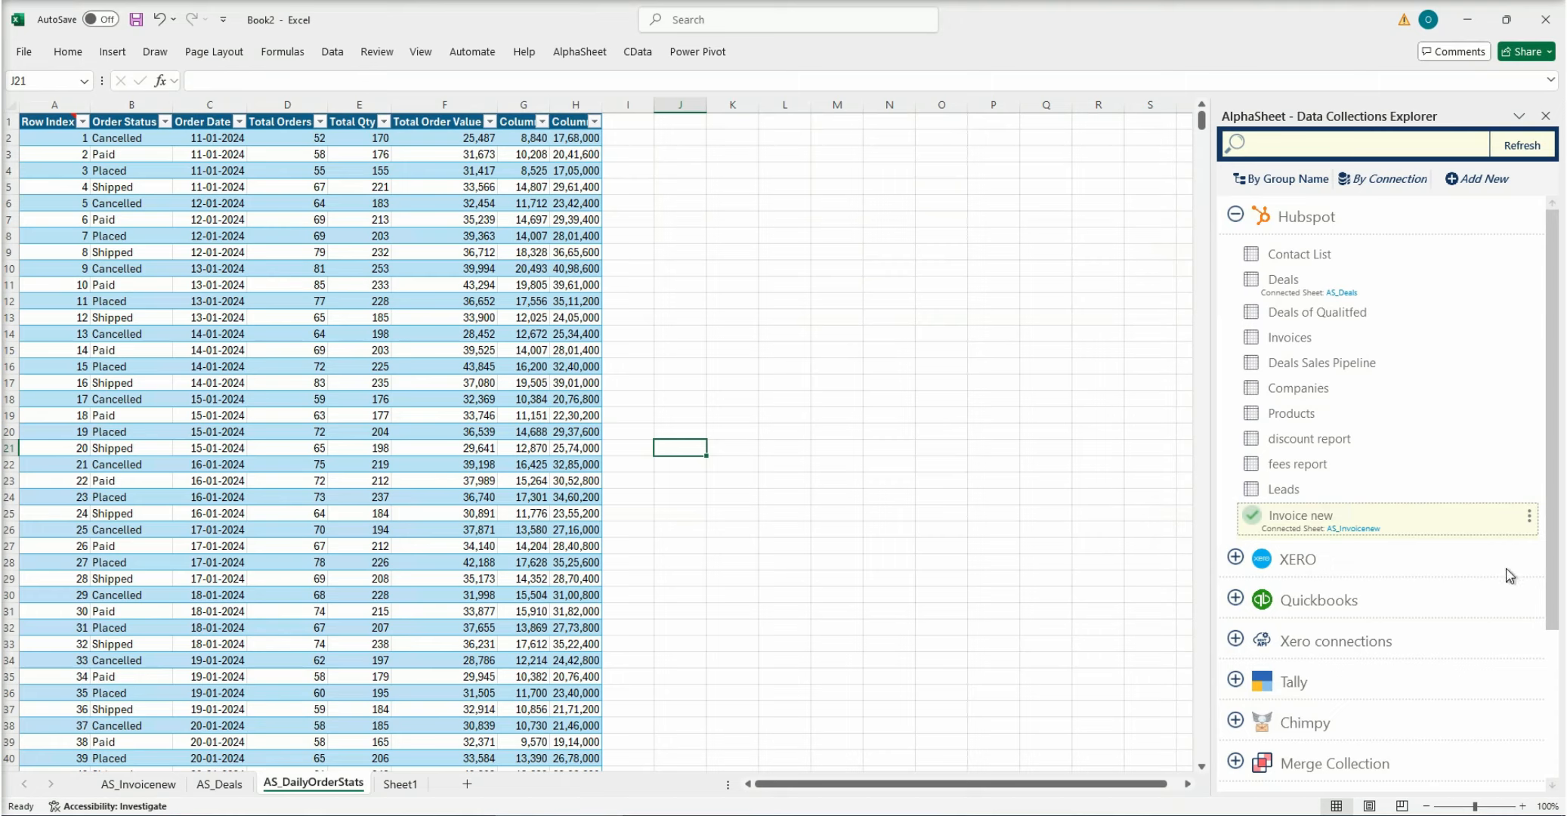
pyautogui.scroll(-3, 1440, 616)
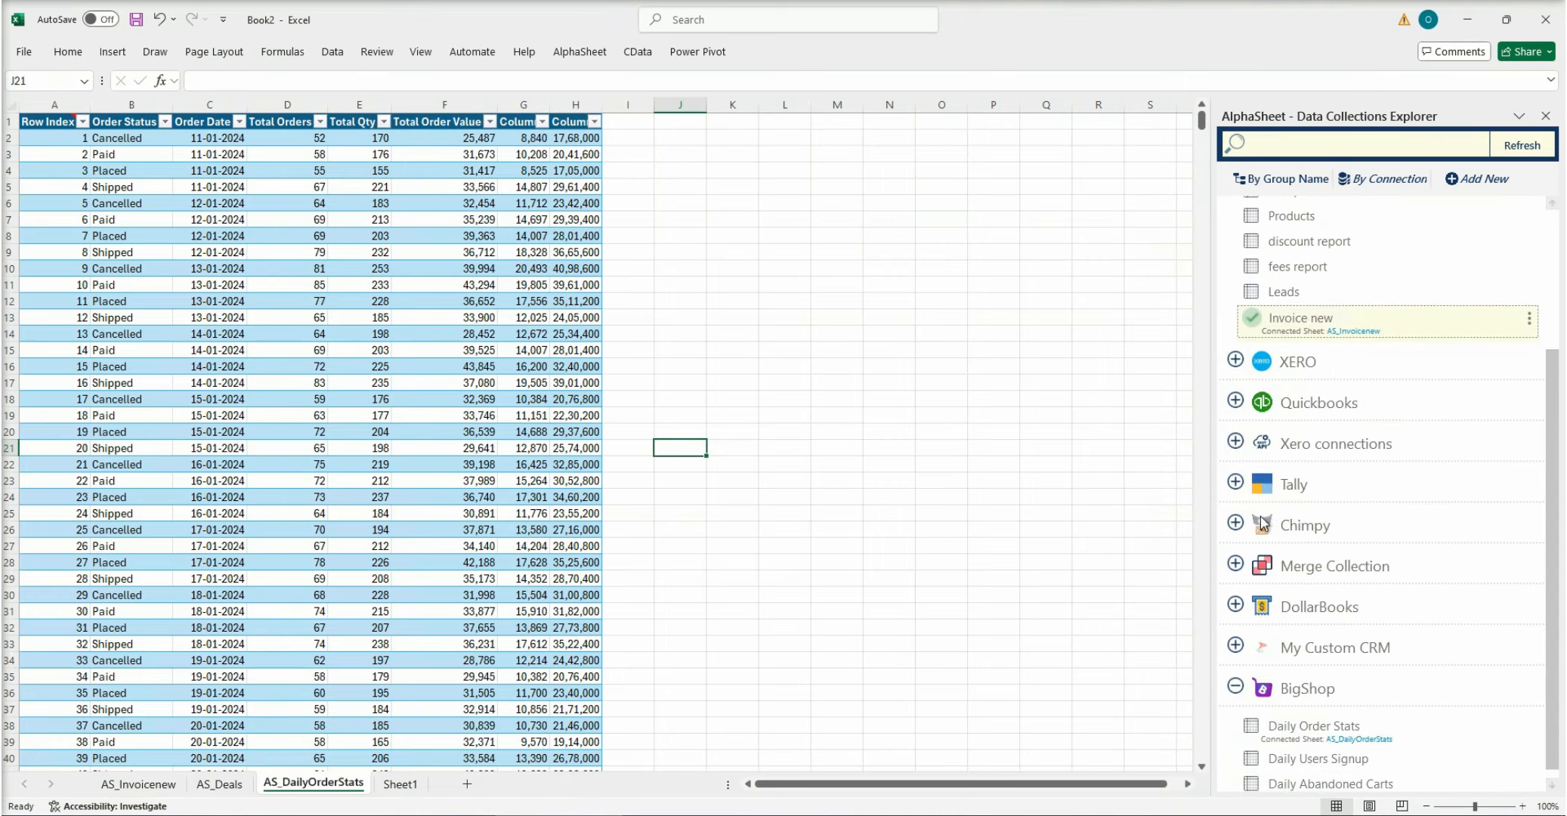
pyautogui.click(1237, 484)
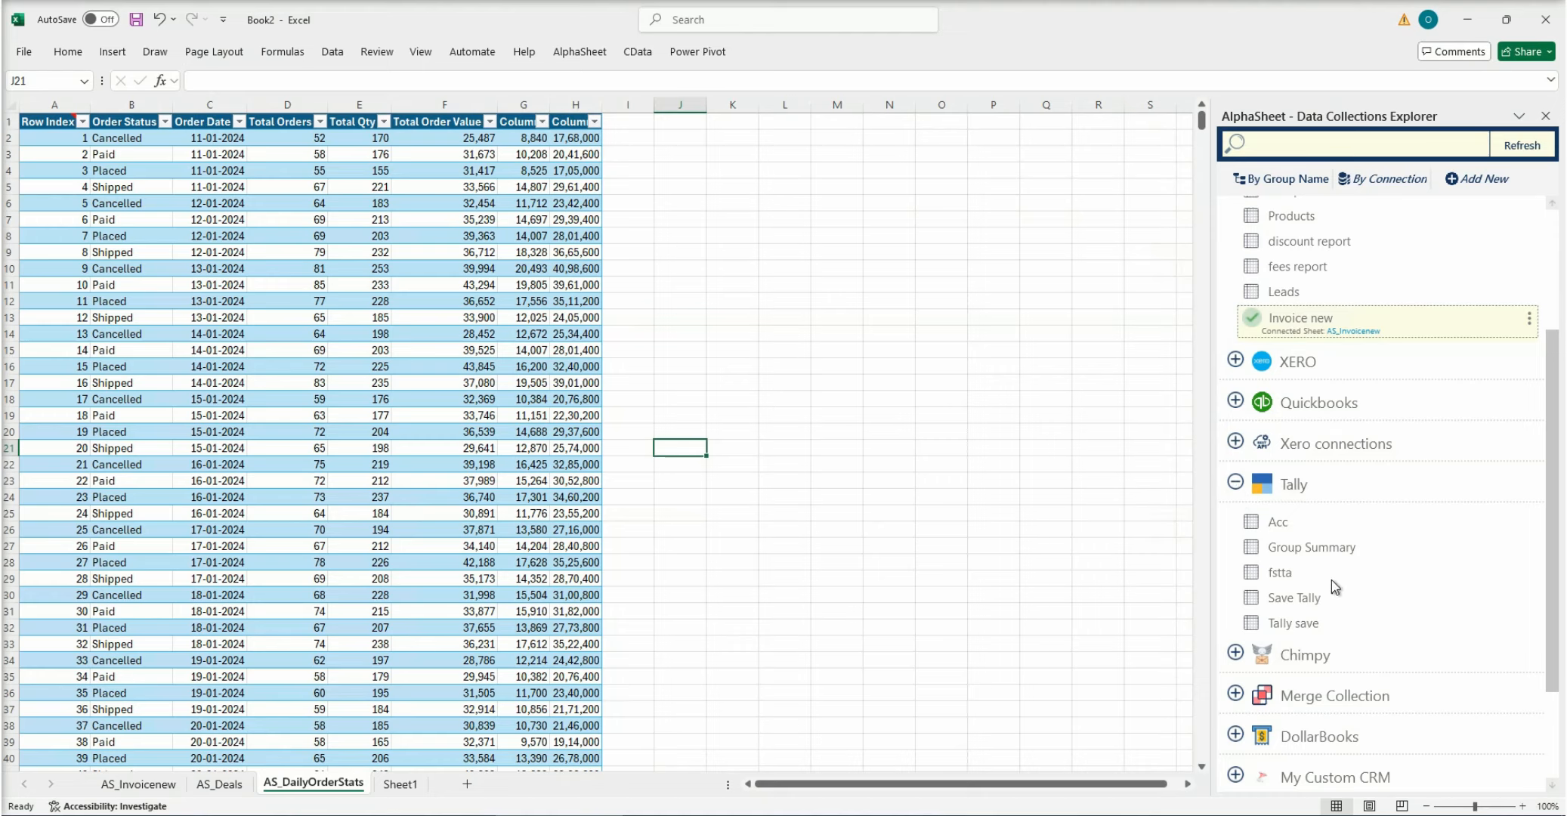
pyautogui.moveTo(1340, 543)
pyautogui.click(1522, 550)
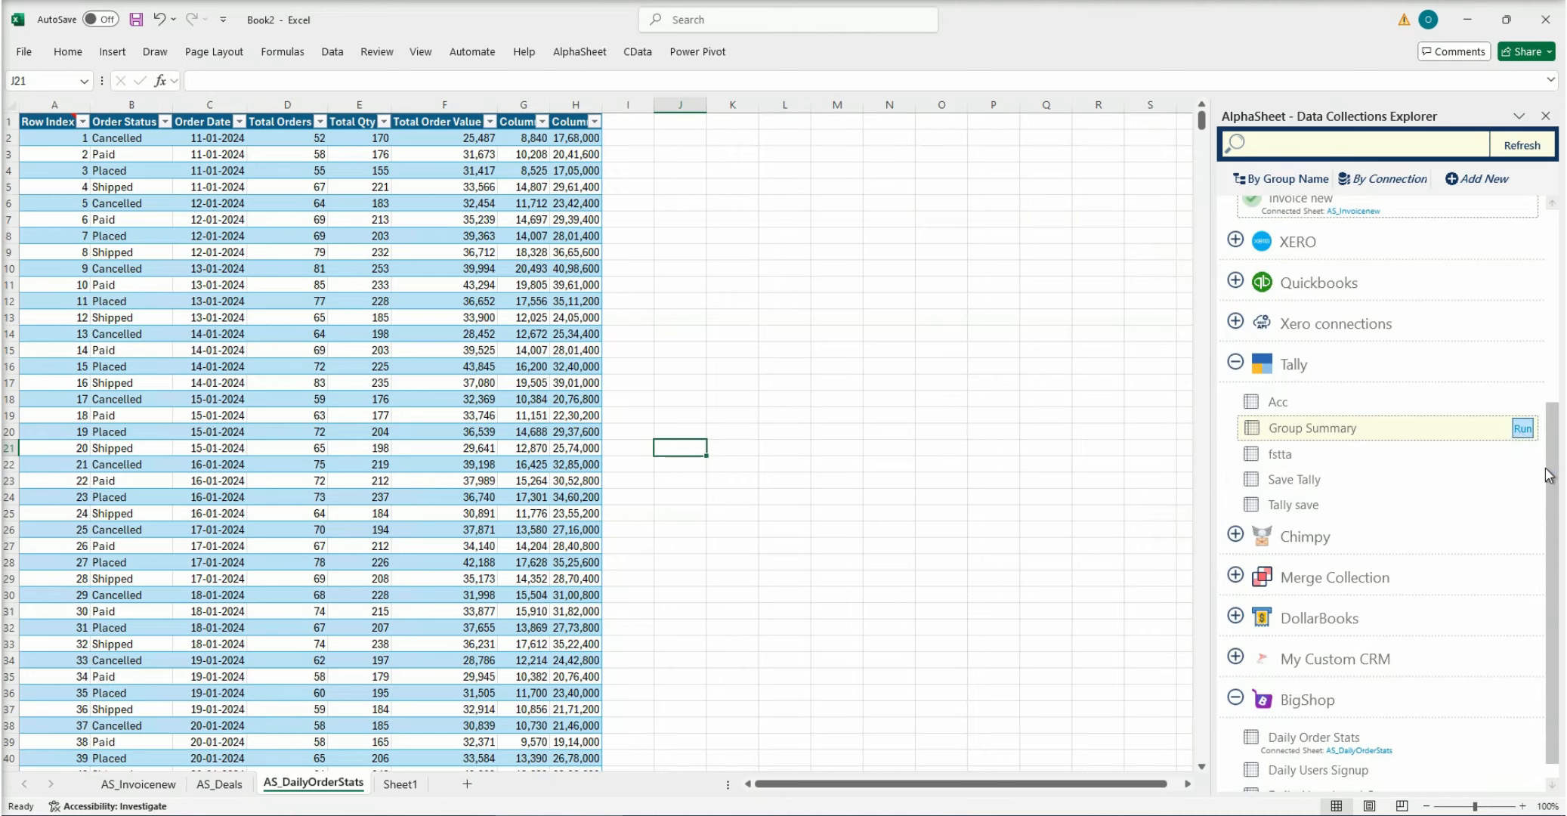
pyautogui.moveTo(1555, 460); pyautogui.dragTo(1562, 544)
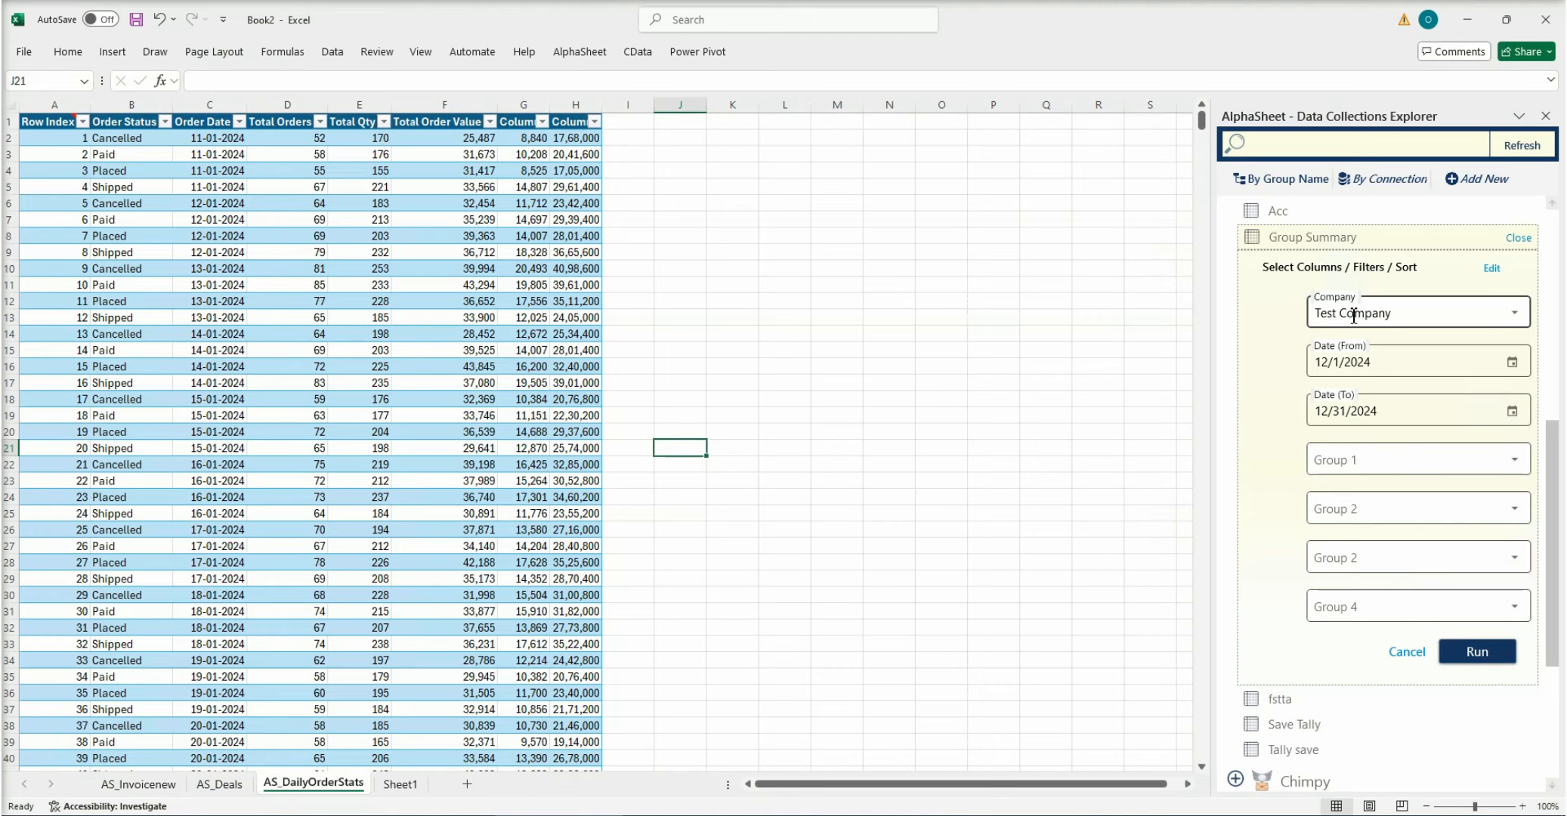
# - Keep Test Company as the Group Summary company and set Group 1 to Unsecured Loans
pyautogui.click(1514, 316)
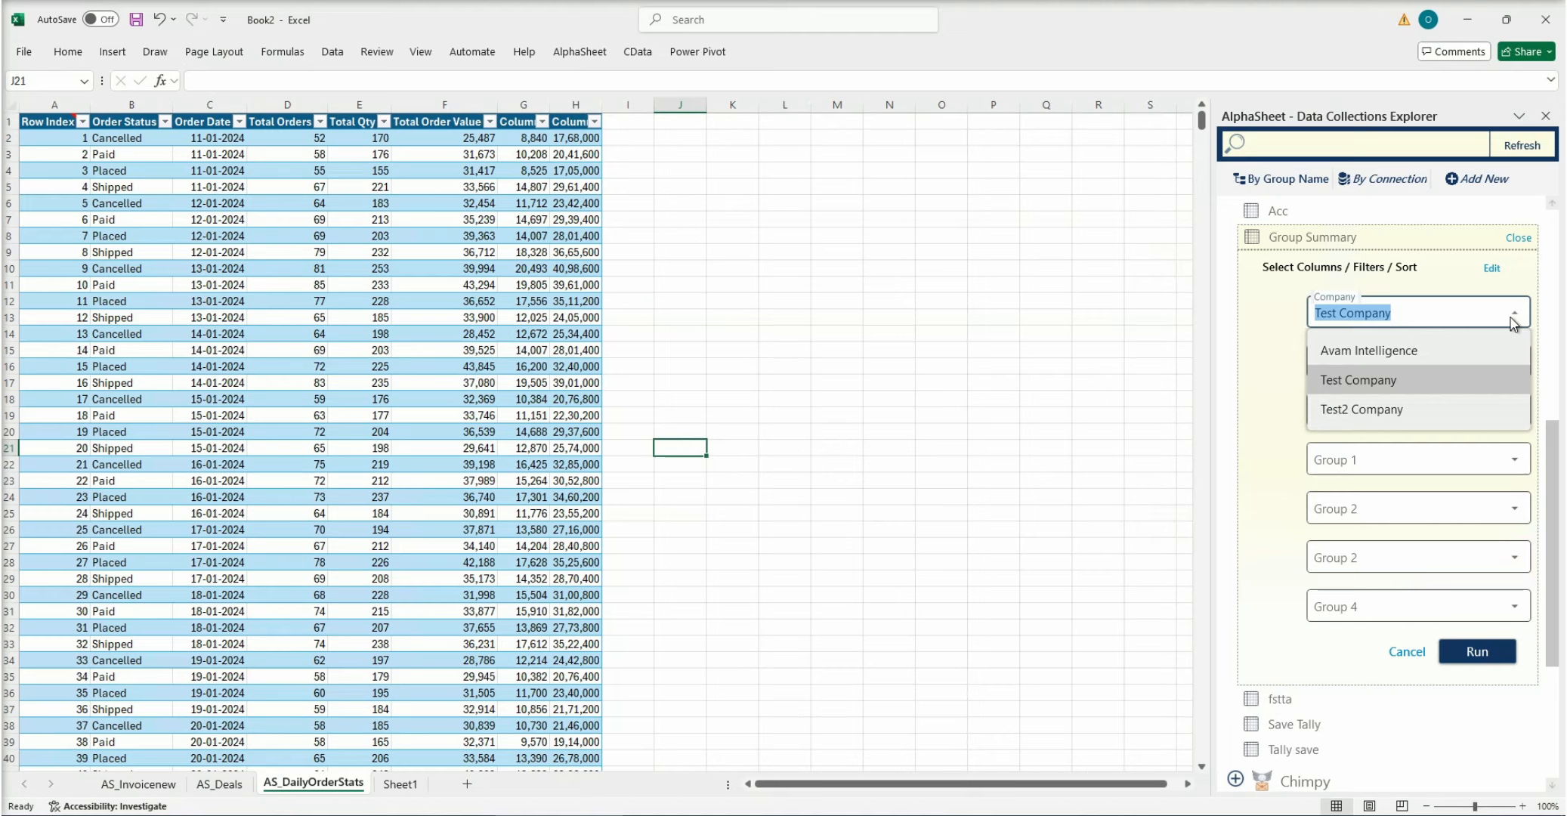
pyautogui.click(1512, 321)
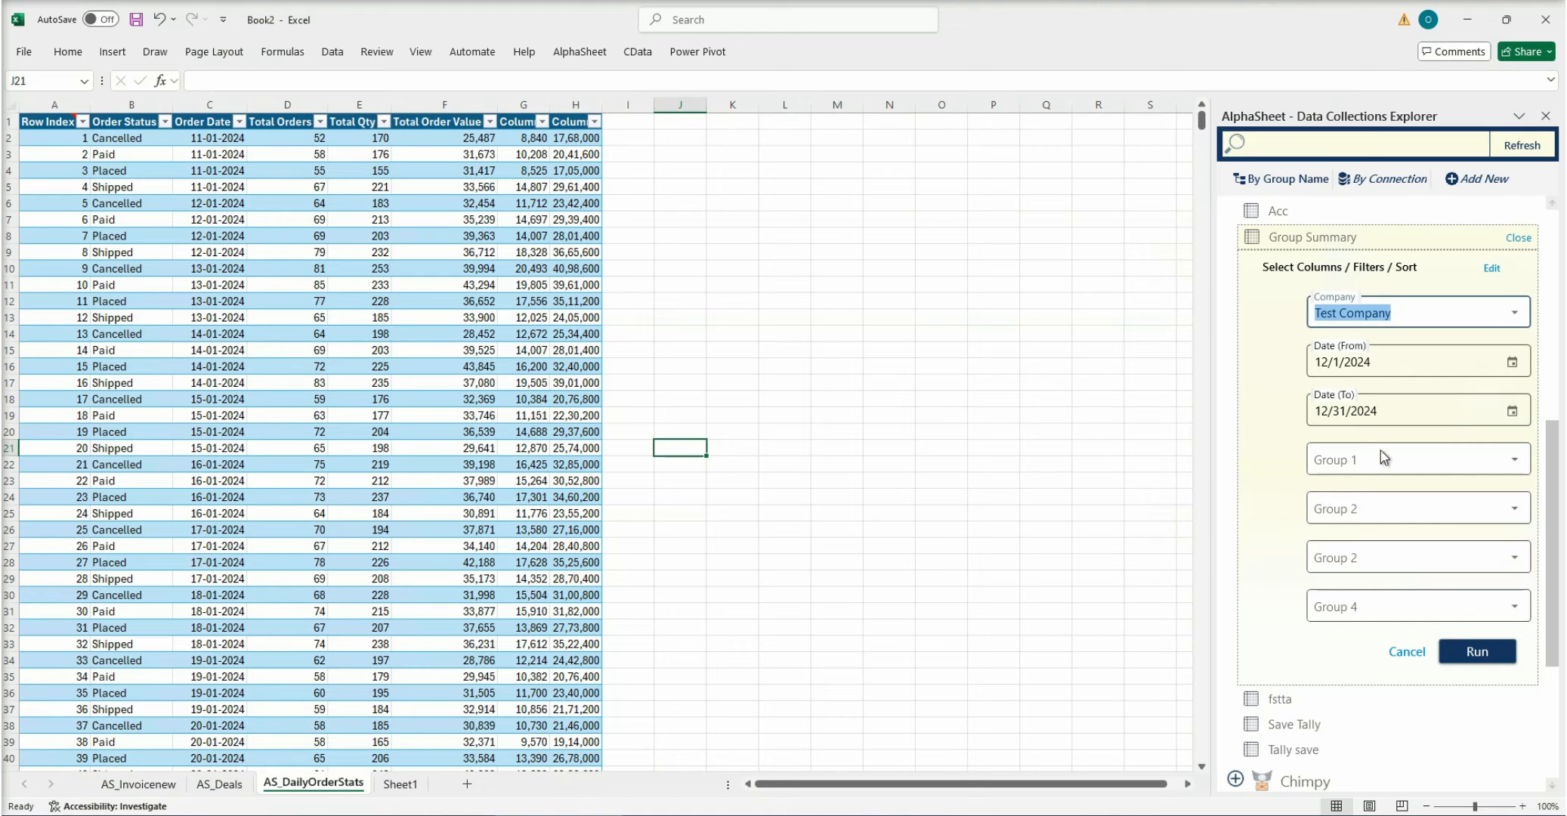
pyautogui.click(1410, 470)
pyautogui.scroll(-10, 1399, 609)
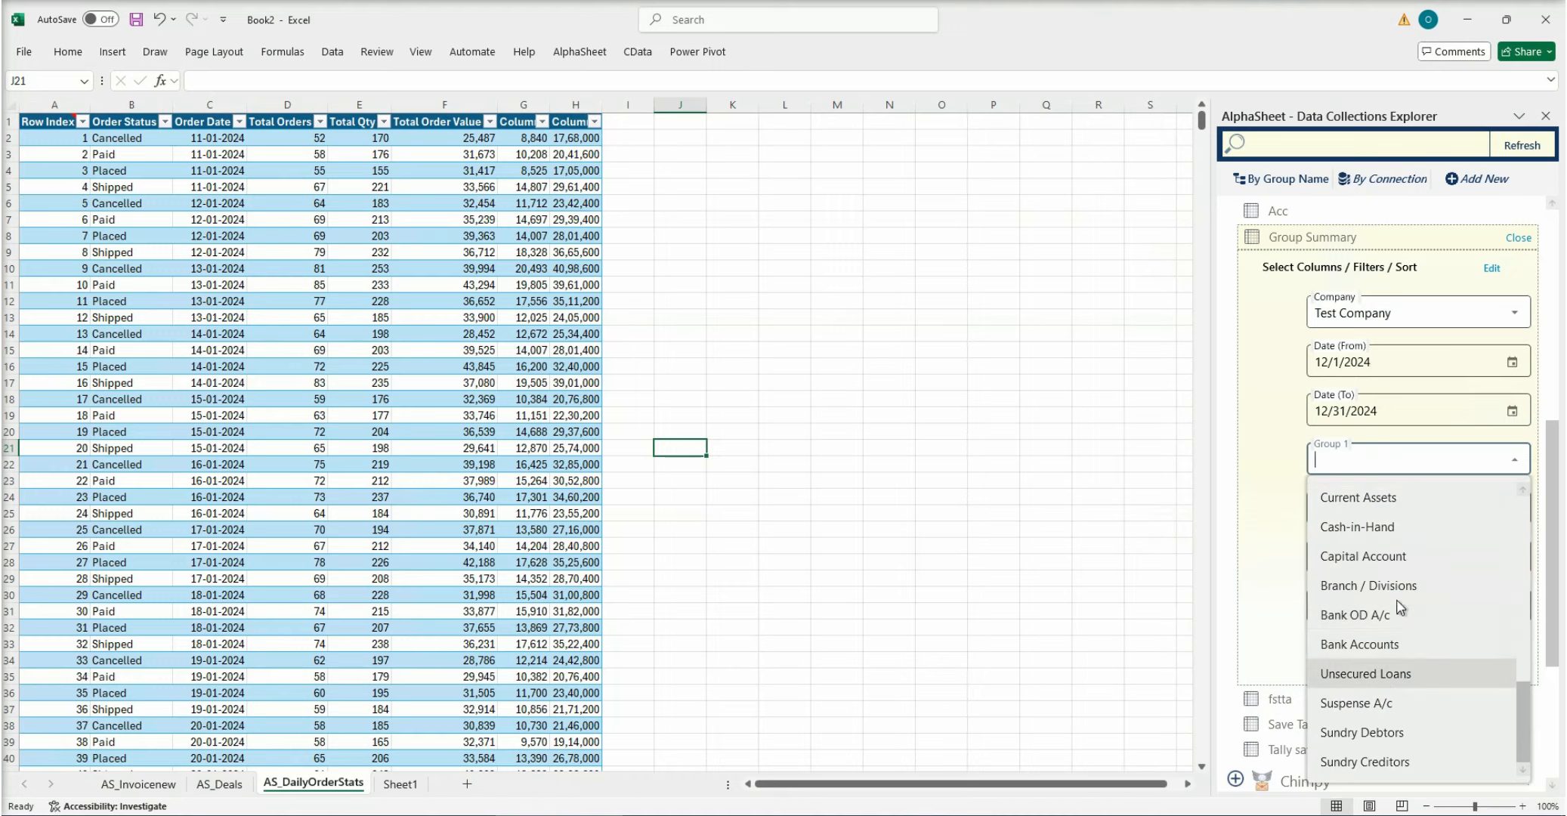
pyautogui.scroll(2, 1411, 586)
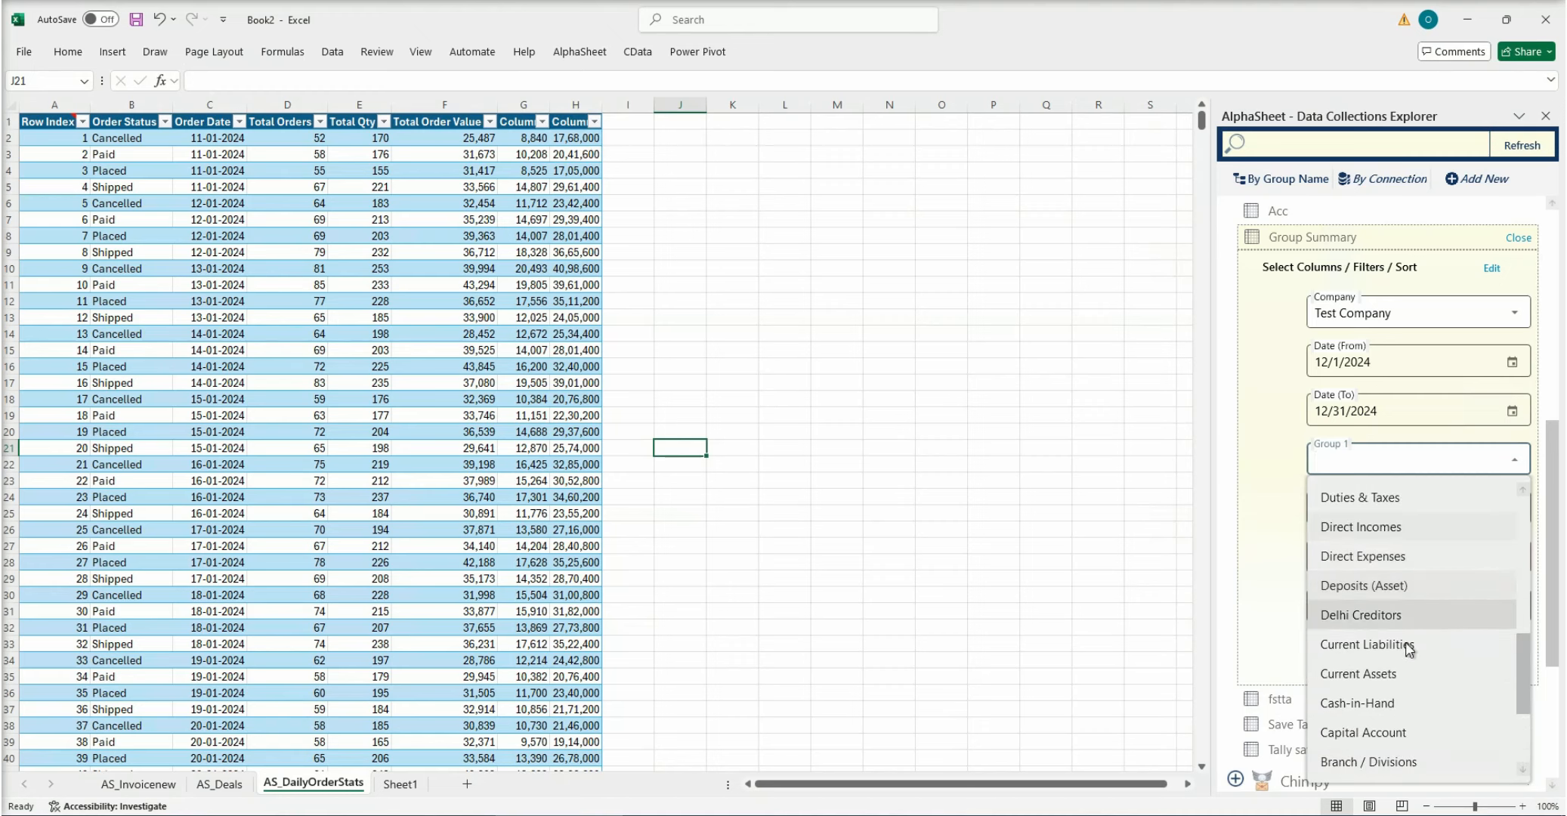
pyautogui.scroll(-2, 1385, 680)
pyautogui.click(1383, 680)
# - Set the Group Summary company to Avam Intelligence and browse its Group 1 options
pyautogui.click(1514, 316)
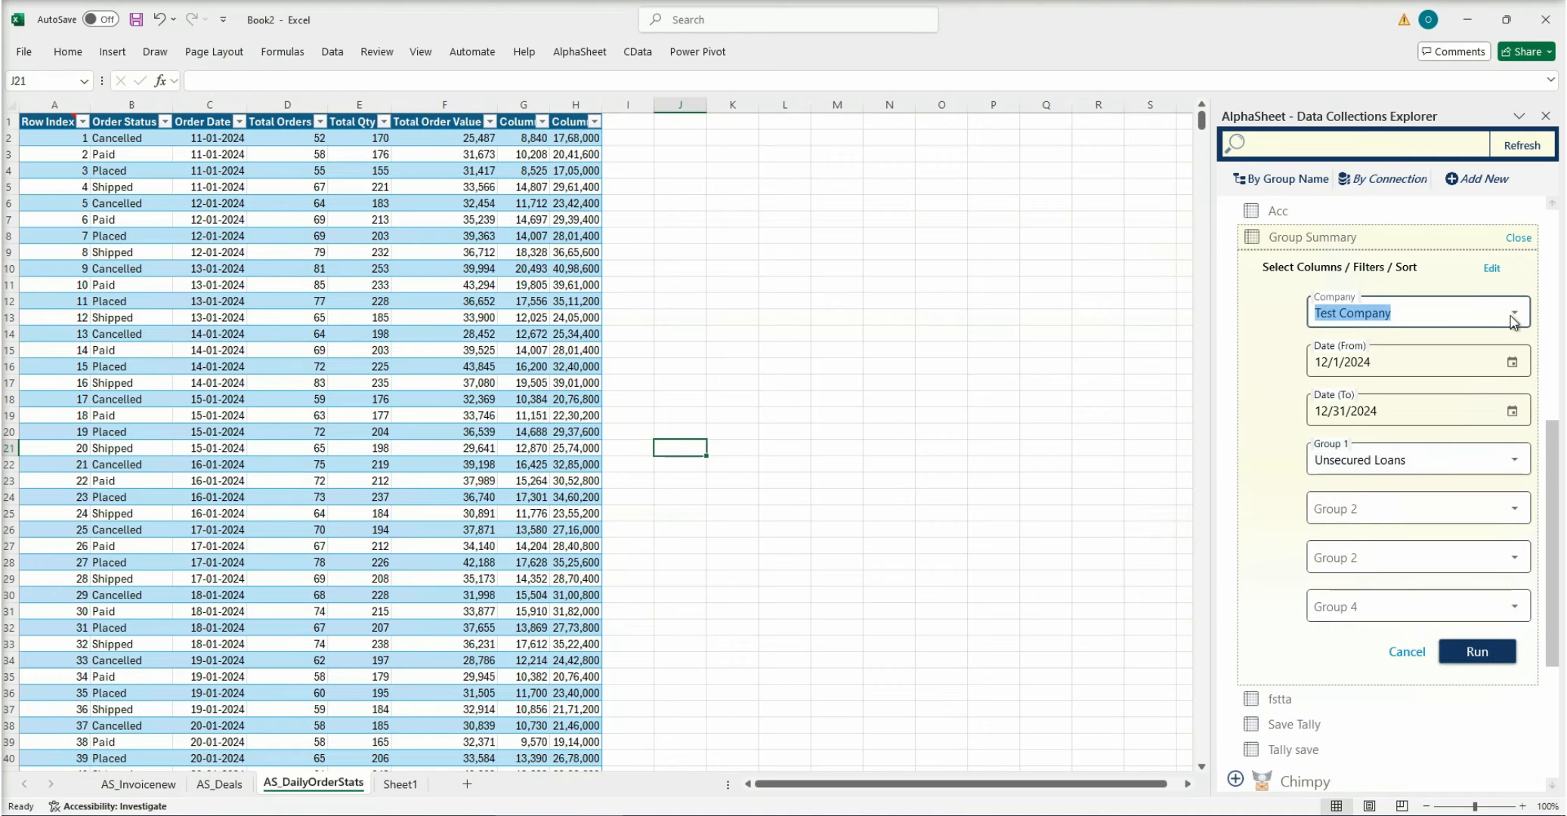
pyautogui.click(1406, 352)
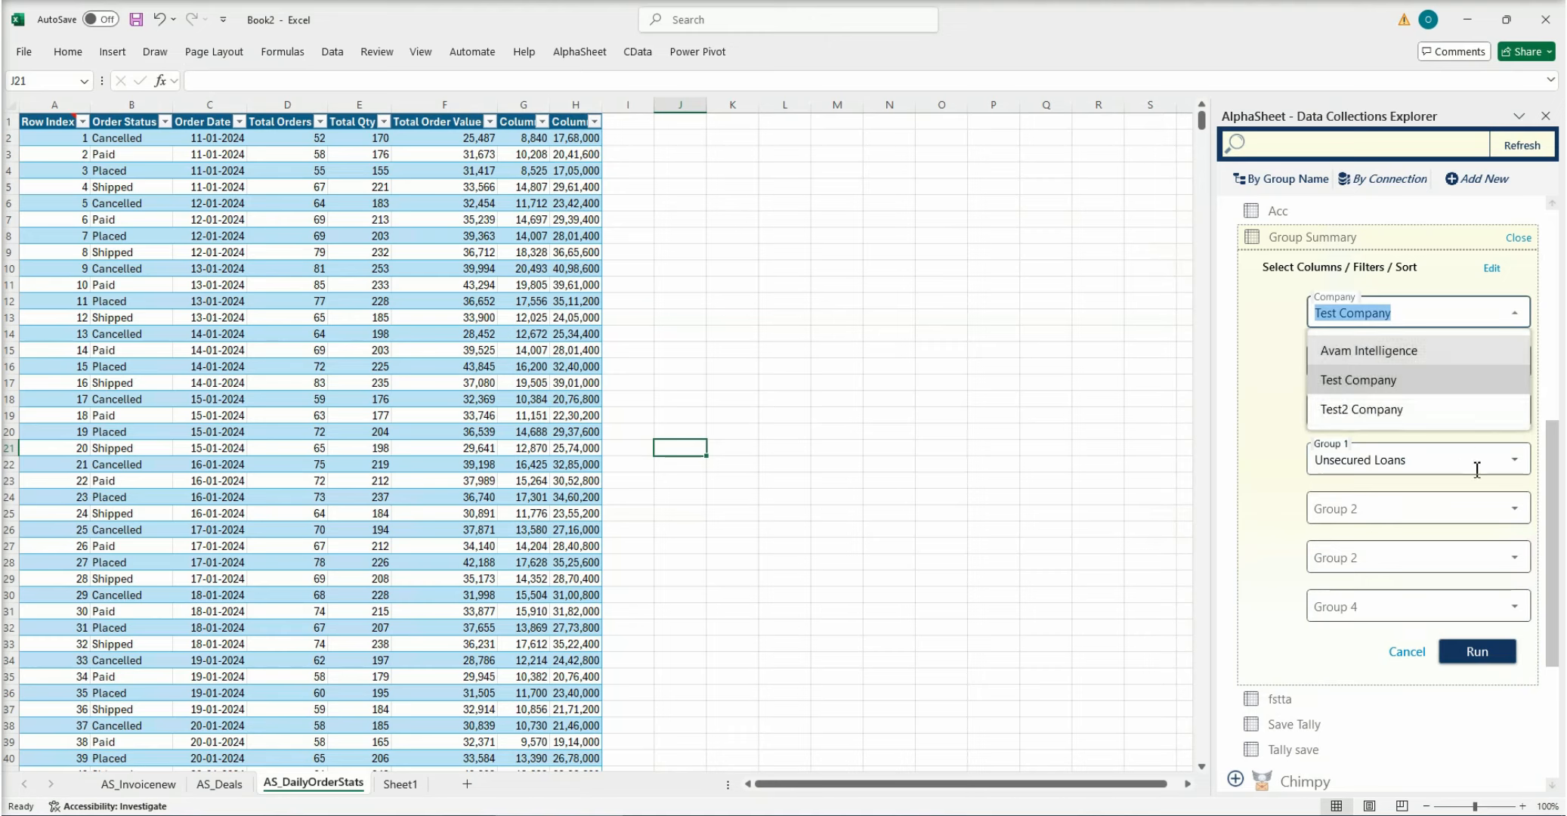
pyautogui.click(1514, 459)
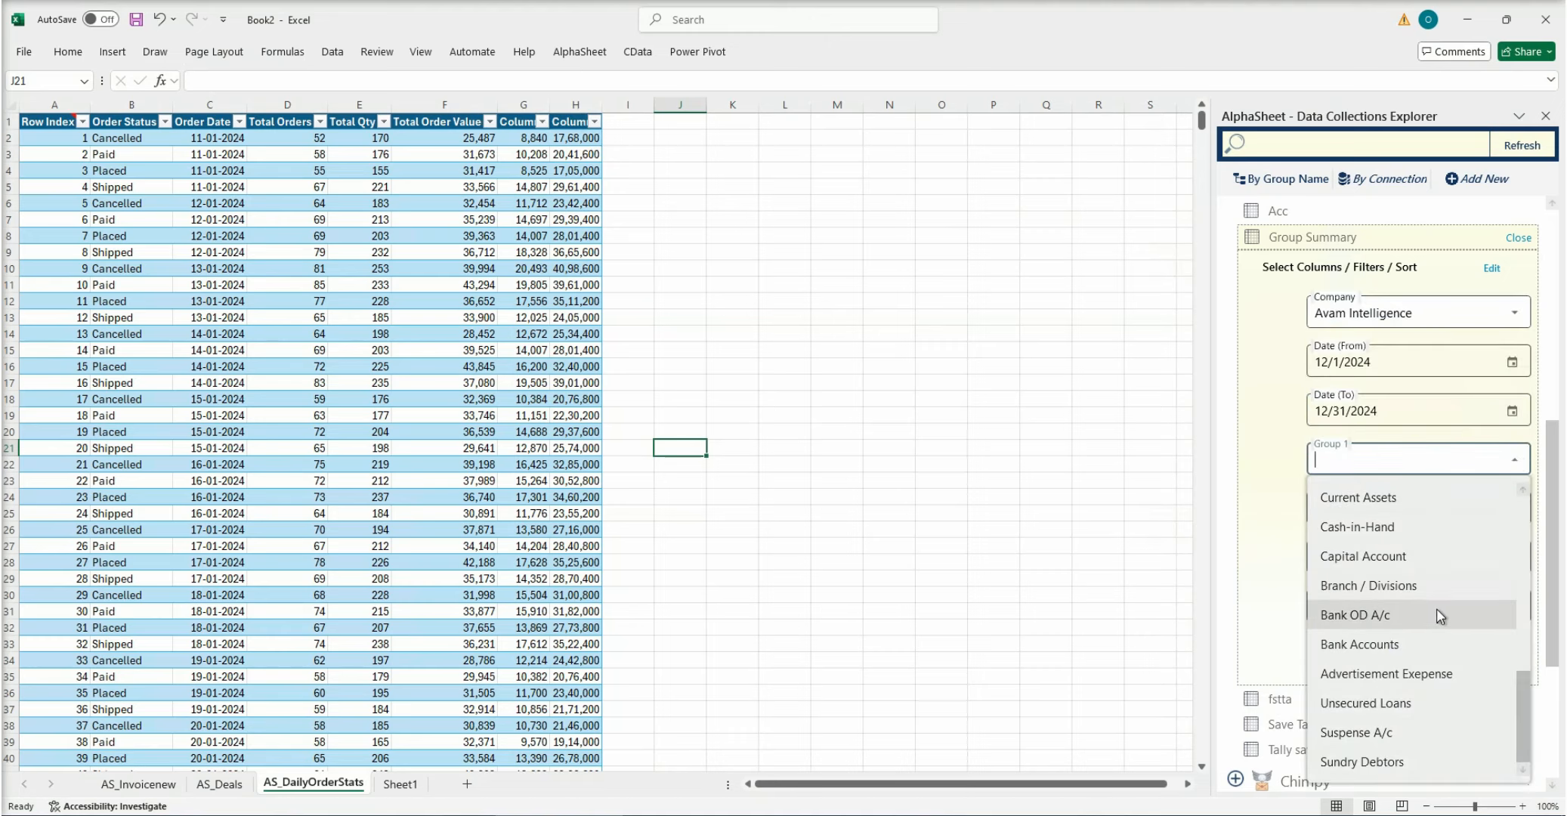
pyautogui.scroll(5, 1439, 611)
# - Set the Group Summary company to Test2 Company and look through the Group 1 options offered for it
pyautogui.click(1520, 317)
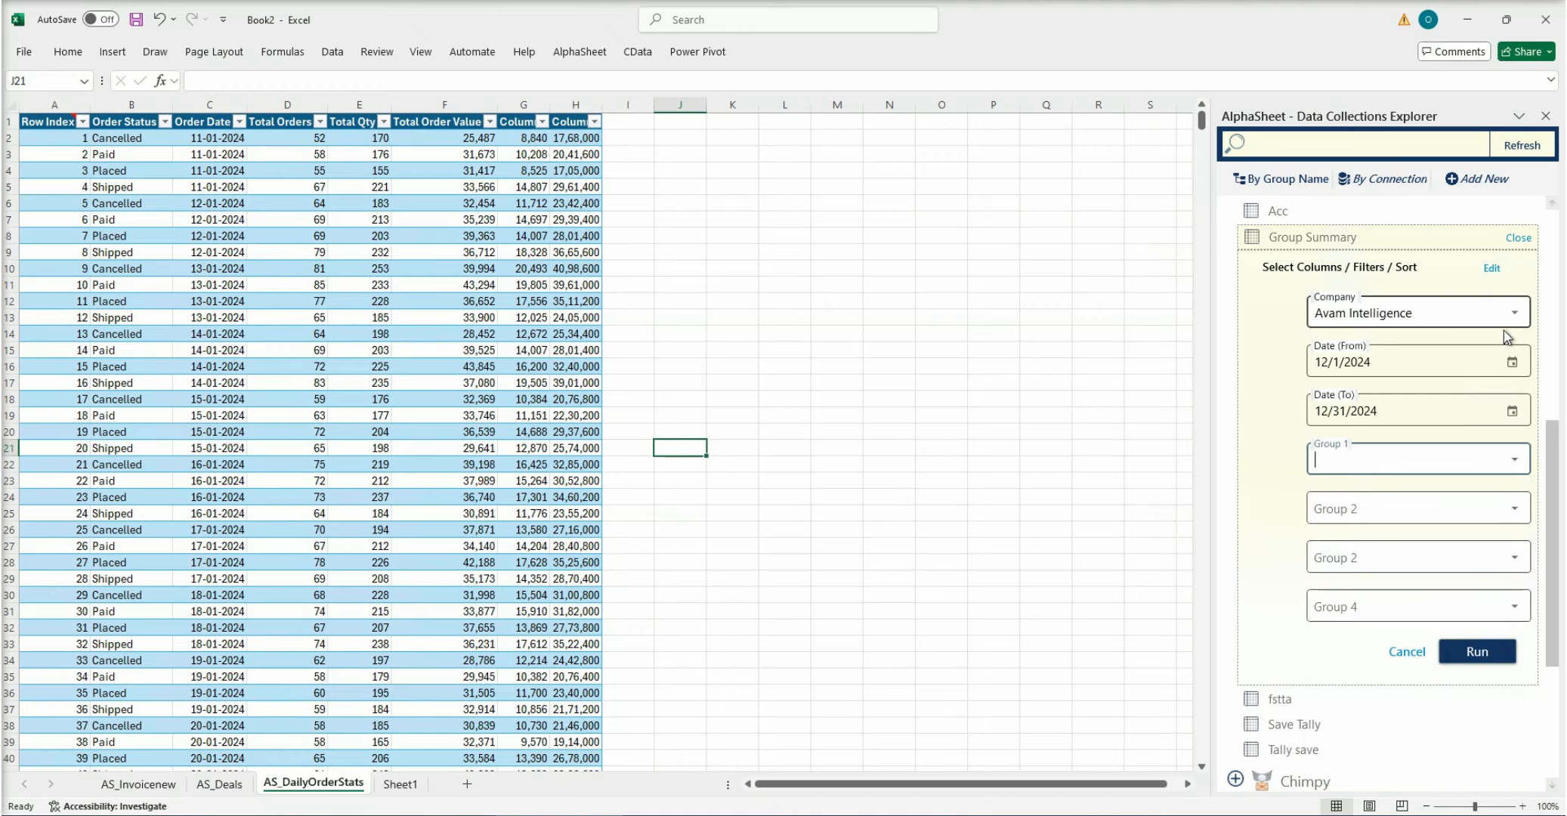
pyautogui.click(1516, 314)
pyautogui.click(1516, 316)
pyautogui.click(1516, 316)
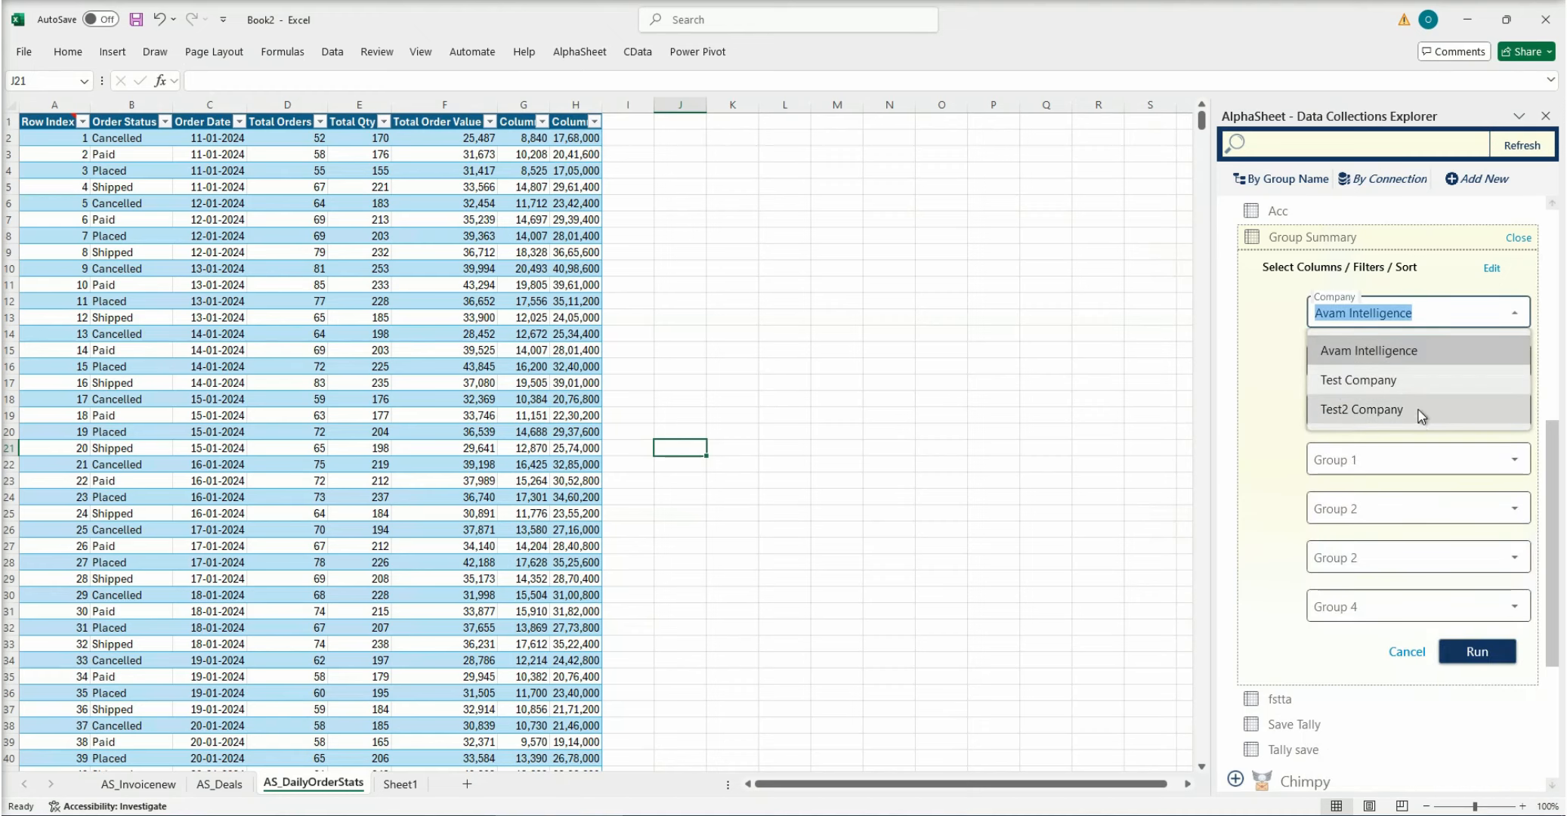
pyautogui.click(1421, 411)
pyautogui.click(1514, 462)
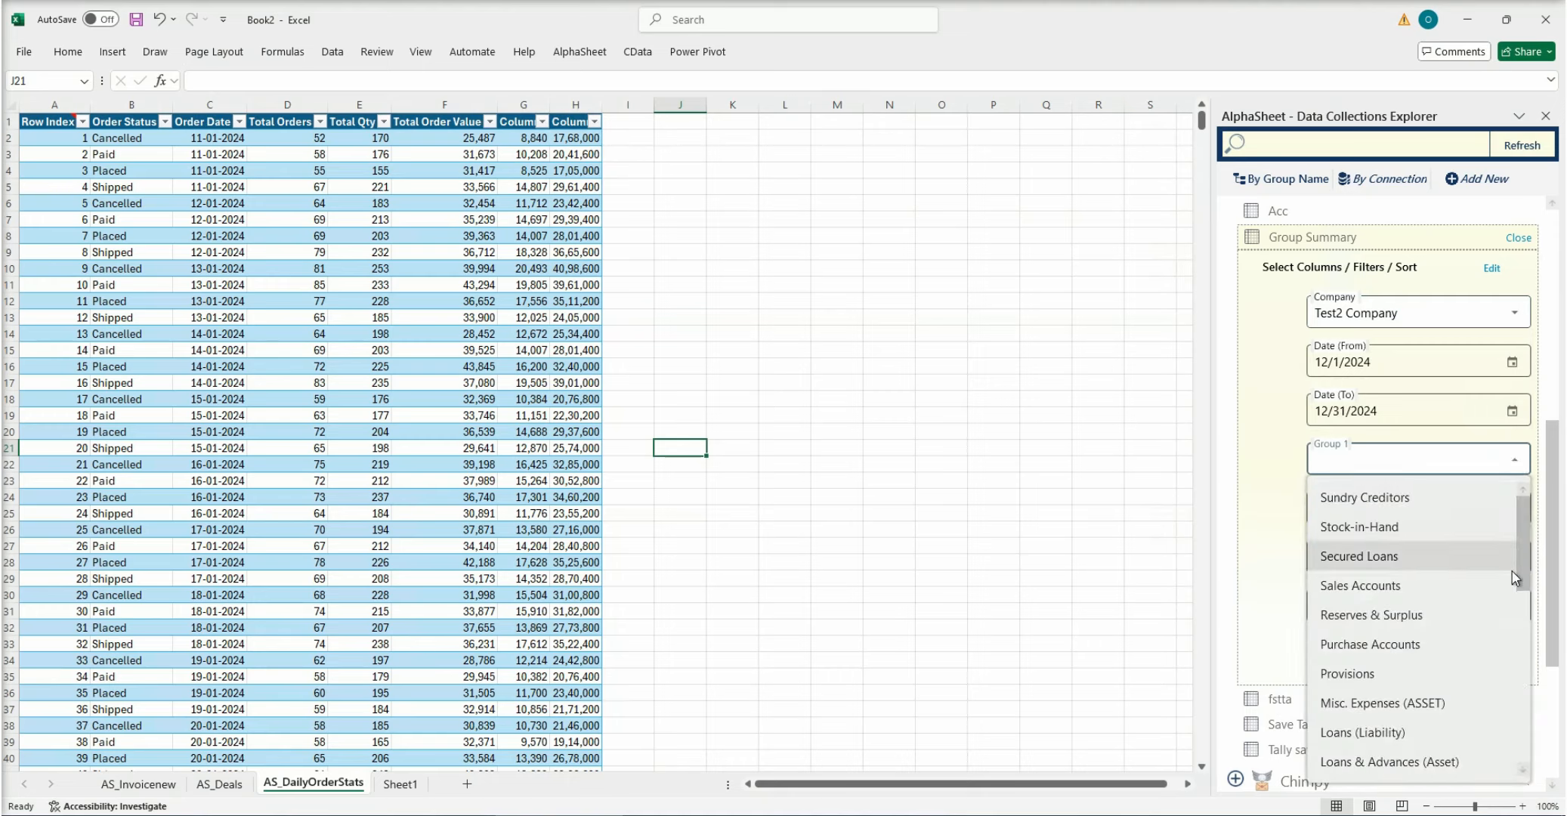
pyautogui.scroll(-10, 1512, 572)
pyautogui.scroll(10, 1512, 583)
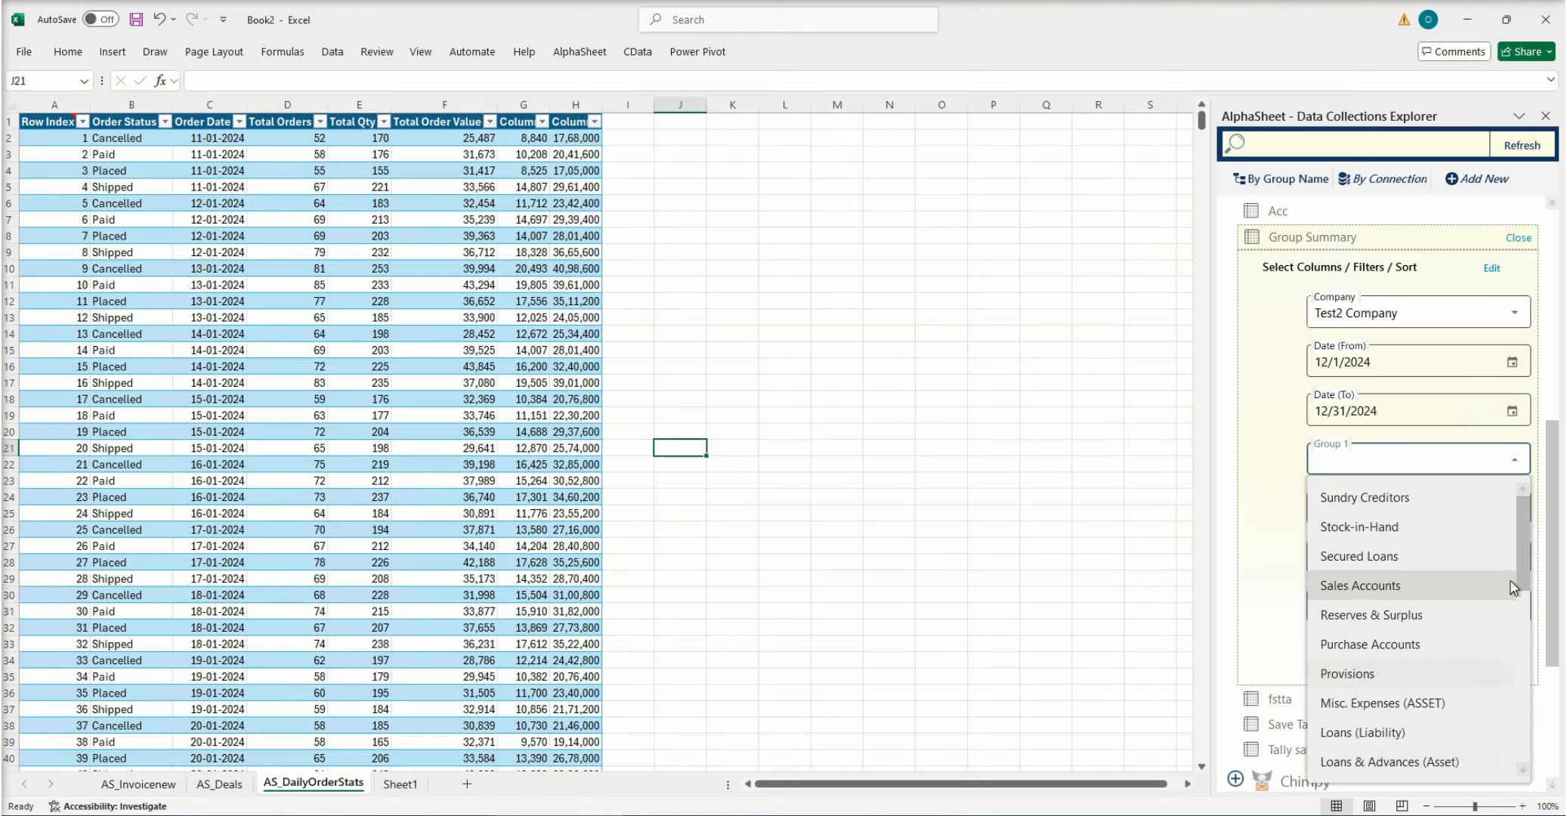
pyautogui.scroll(-2, 1504, 582)
pyautogui.scroll(-2, 1503, 582)
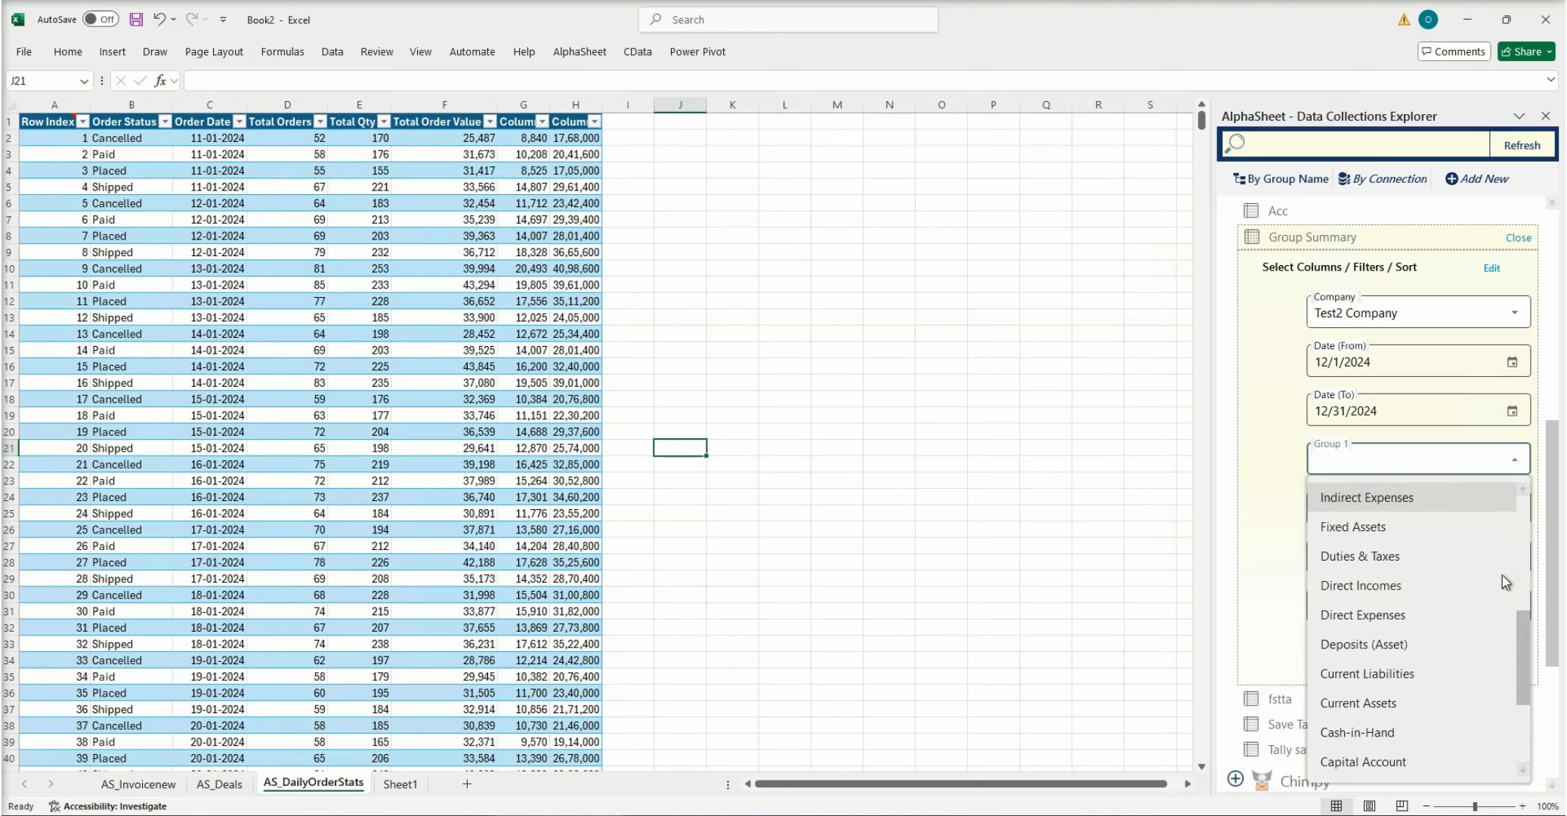
pyautogui.scroll(4, 1502, 582)
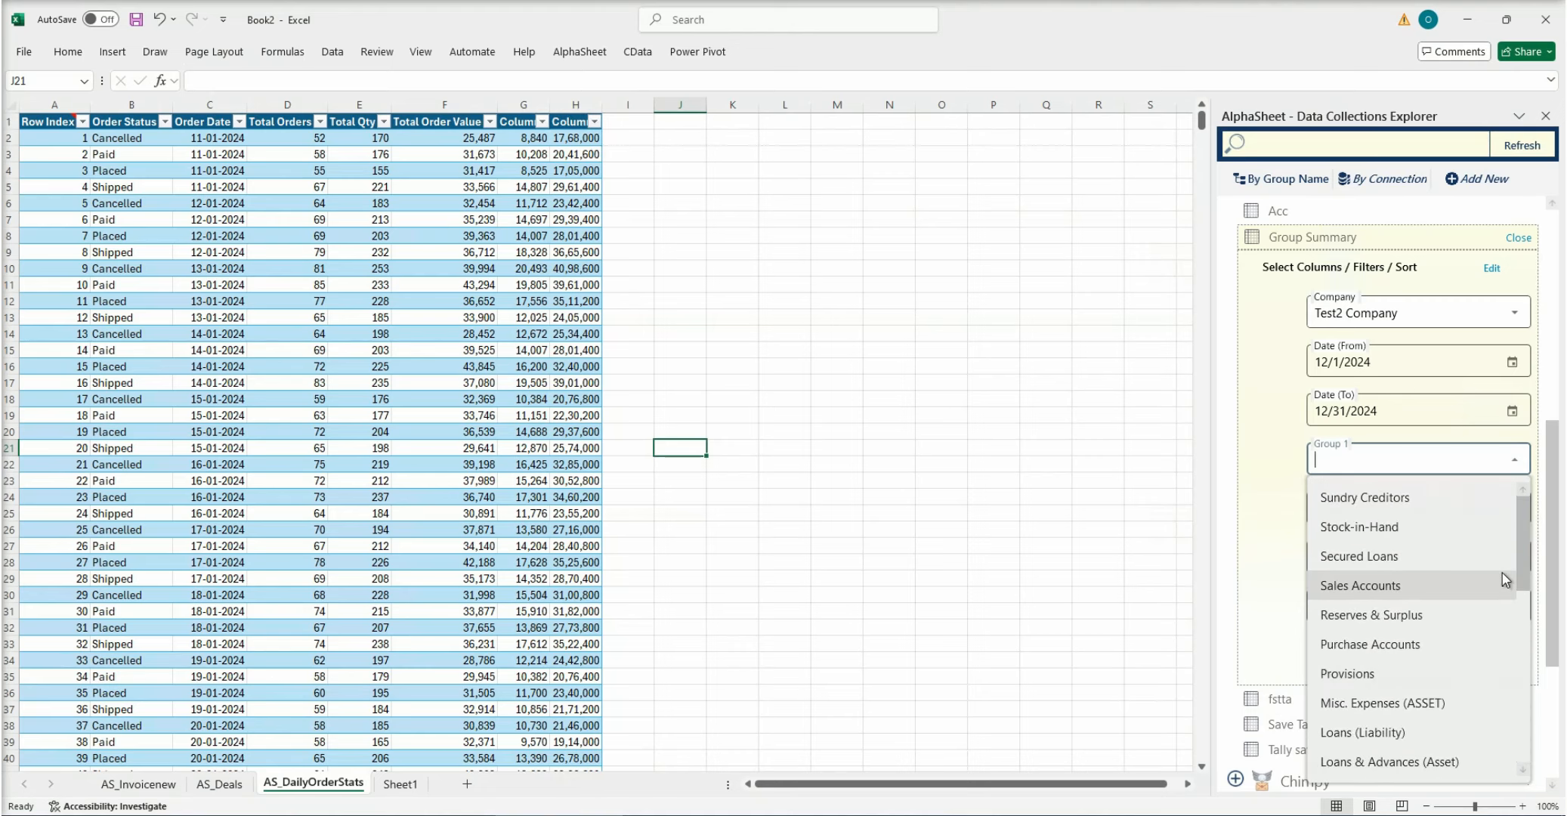
pyautogui.click(1291, 352)
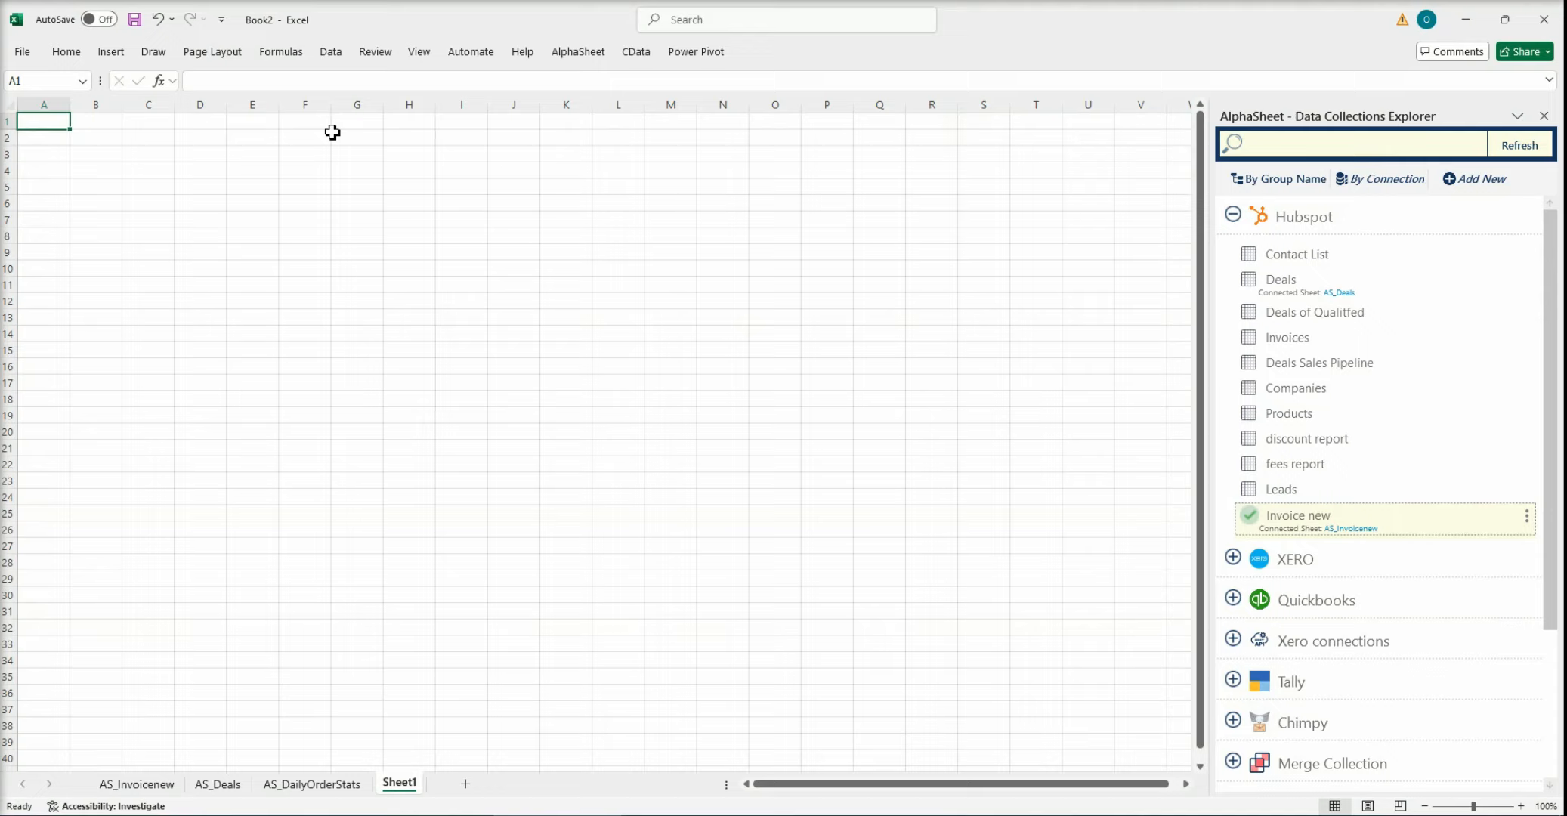
# - Enter the formula =AS_FN_DailyOrderStats("1/1/2024","1/5/2024") in cell A1 of Sheet1
pyautogui.write('=as_f')
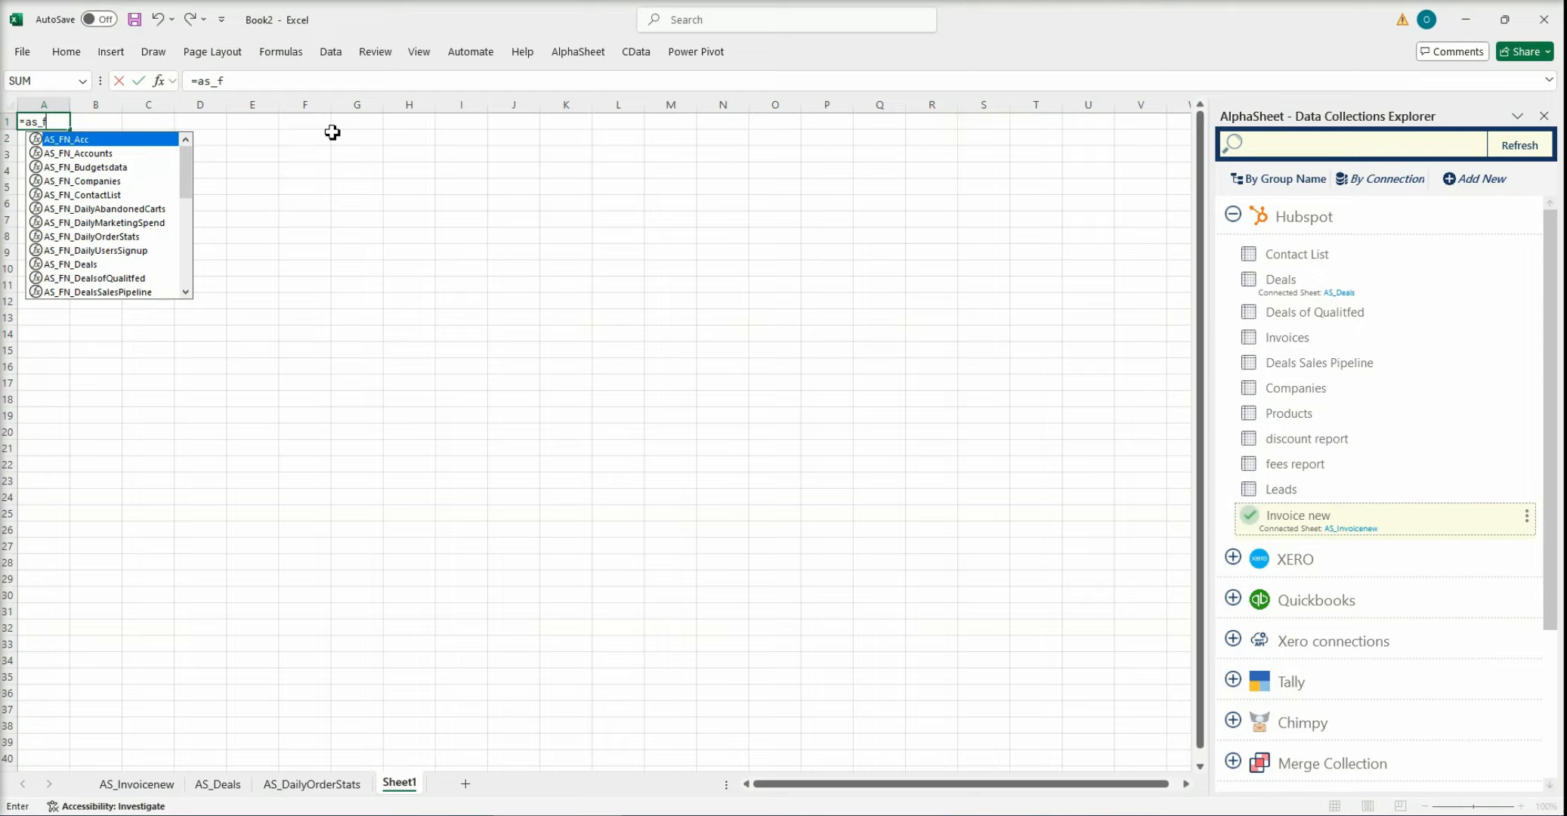
pyautogui.write('nd')
pyautogui.press('BackSpace')
pyautogui.write('_')
pyautogui.press('Down')
pyautogui.press('Down')
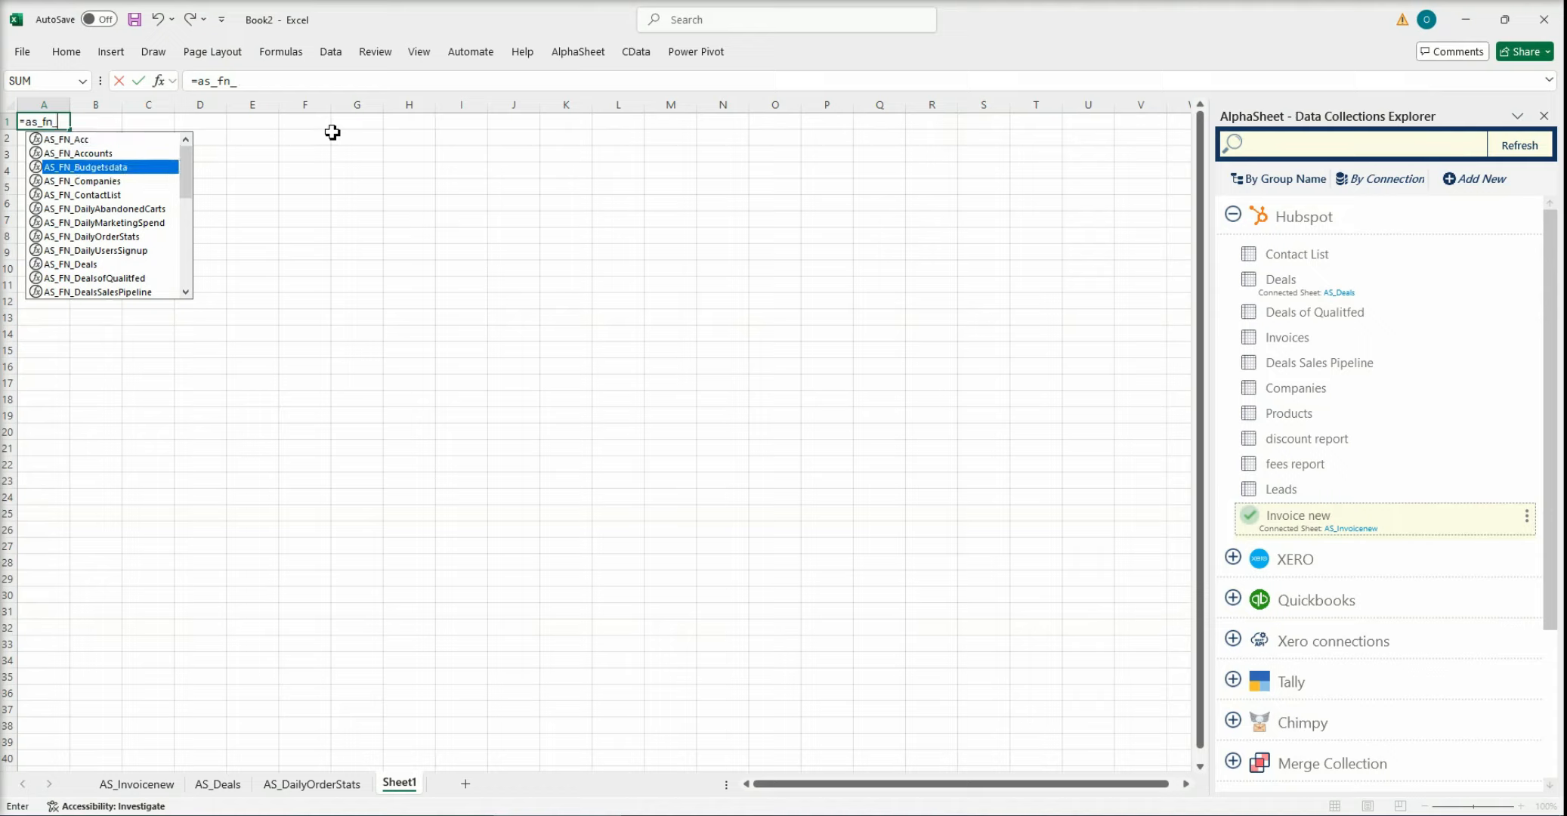
pyautogui.write('dai')
pyautogui.press('Down')
pyautogui.press('Down')
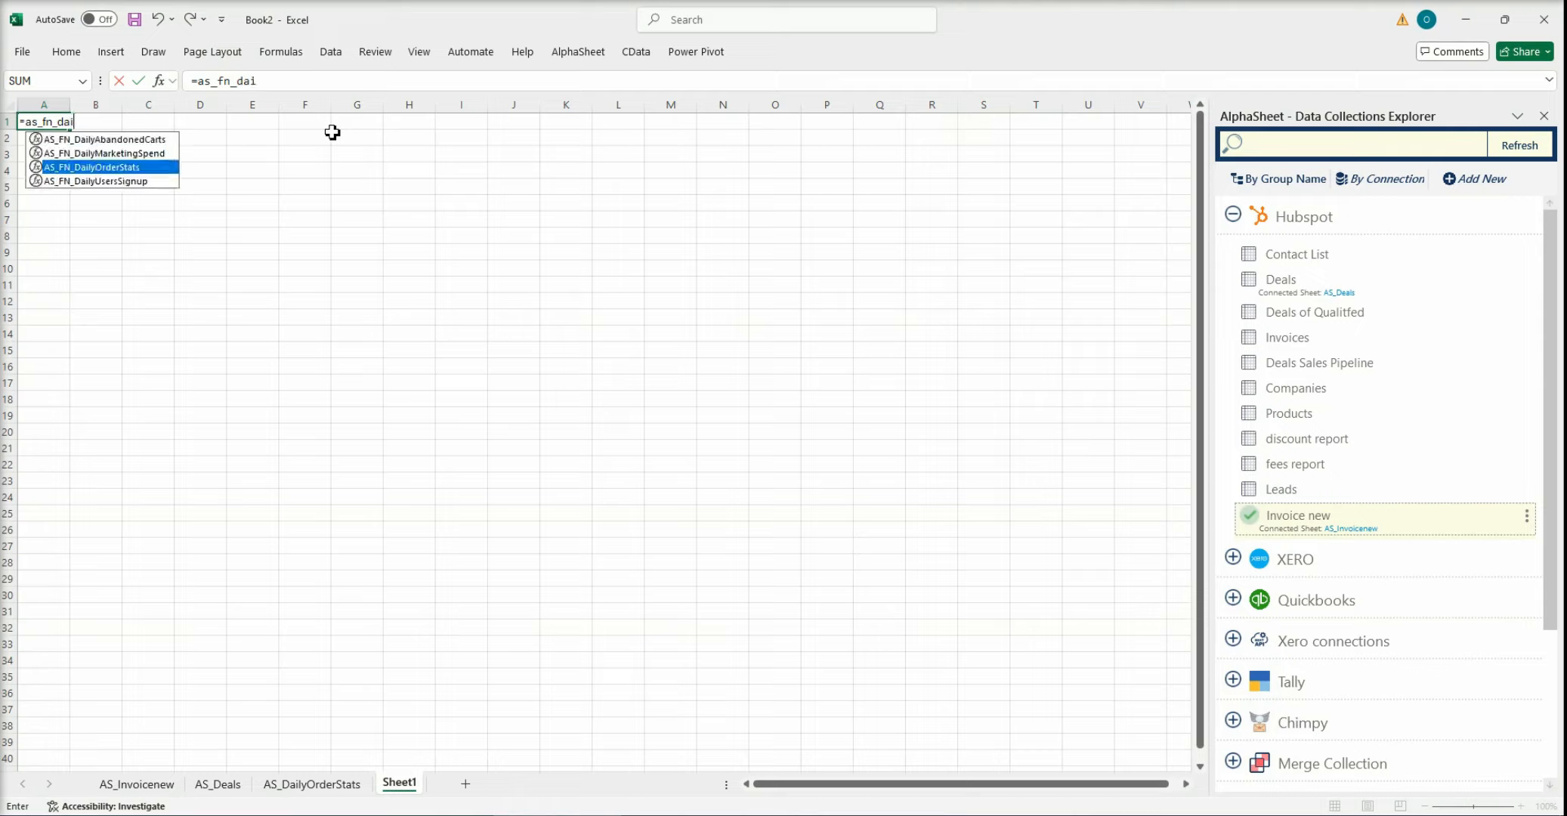
pyautogui.press('Tab')
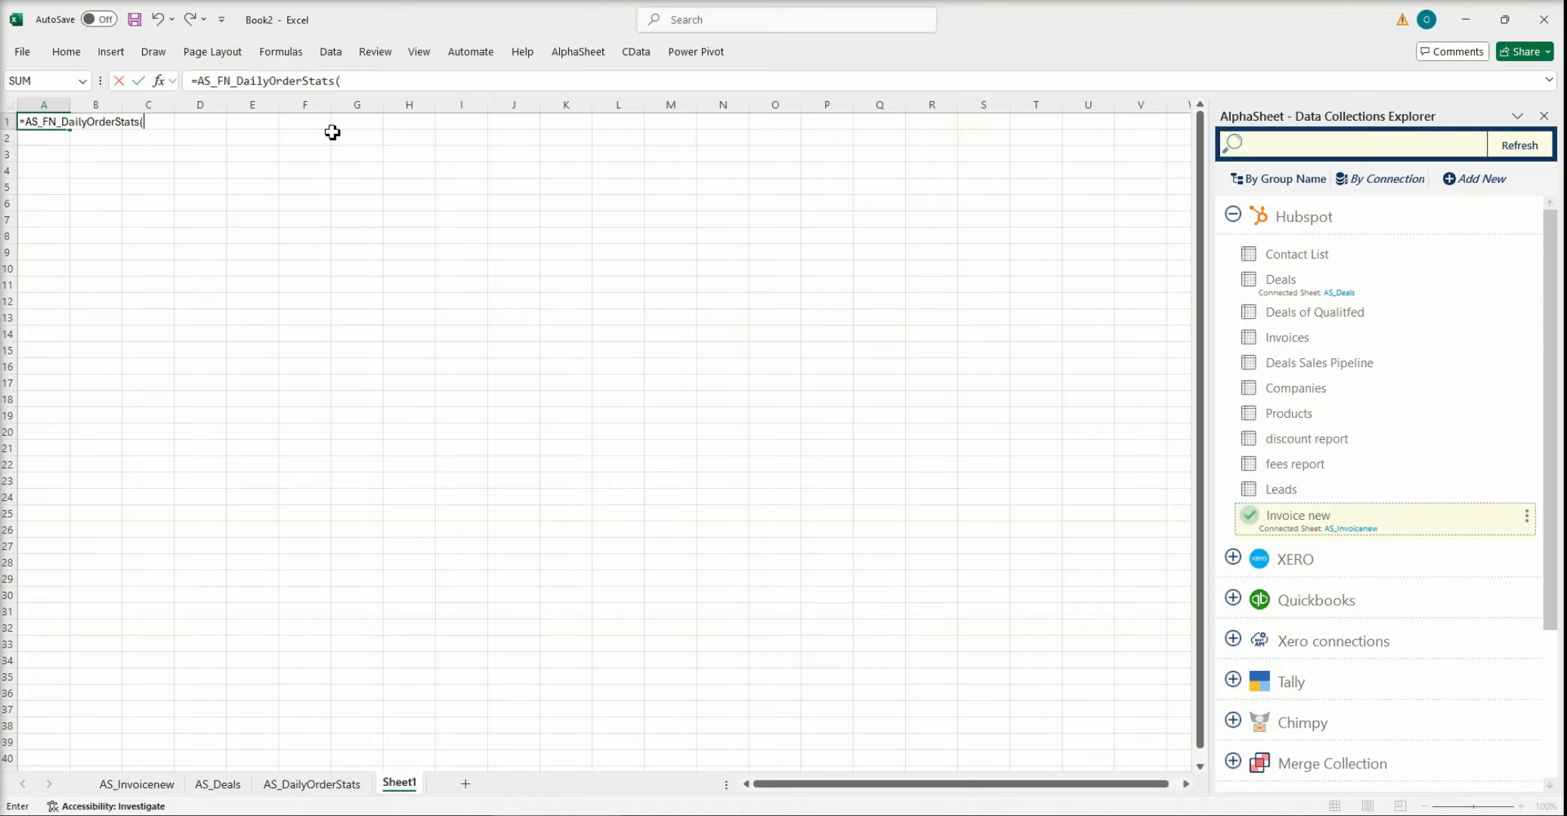
pyautogui.write('"1/1/2024","1/')
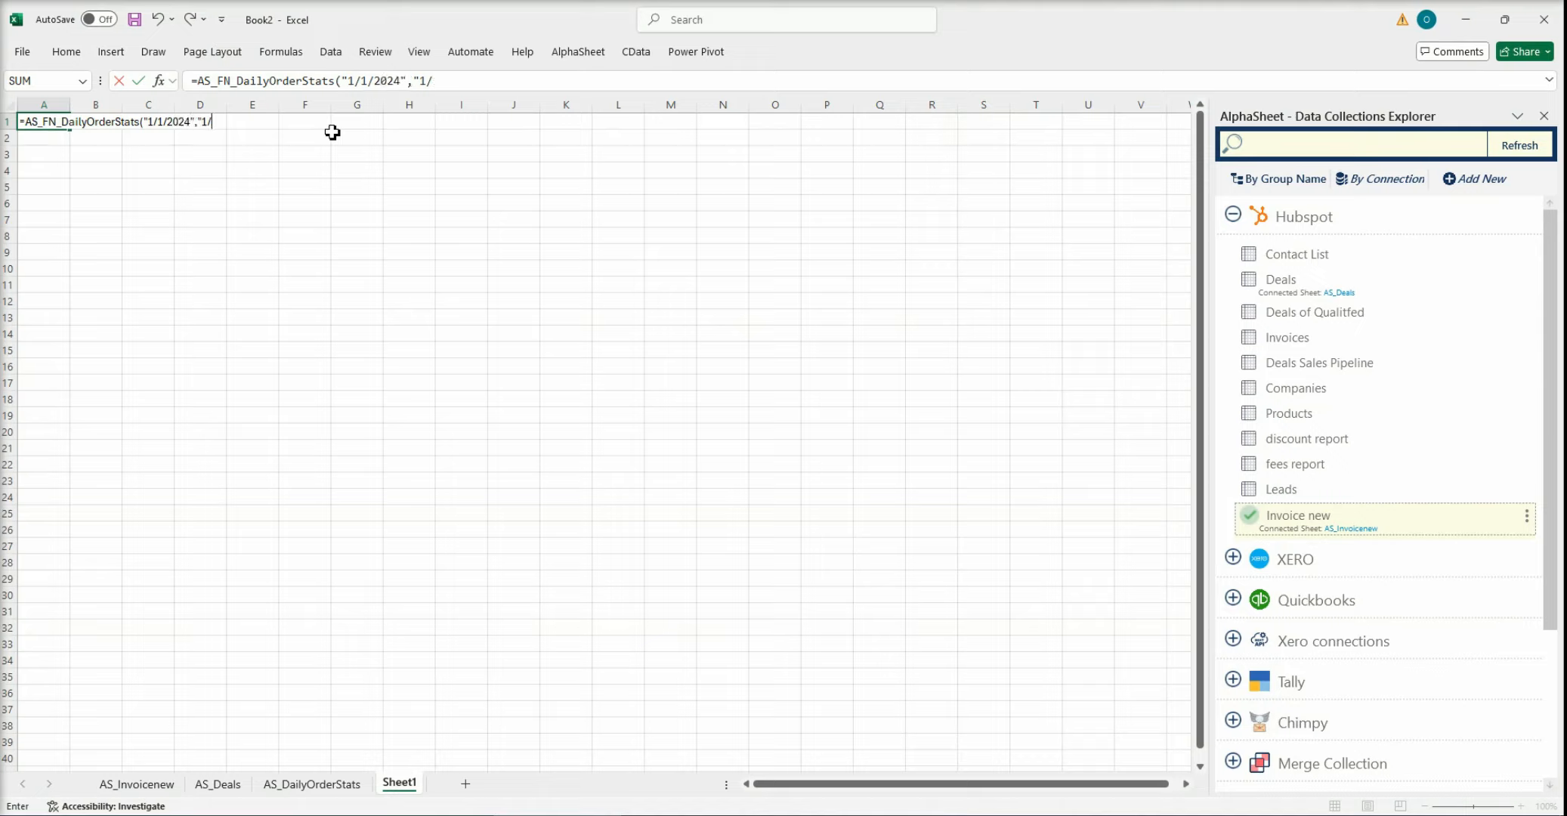
pyautogui.write('5/2024")')
pyautogui.press('Return')
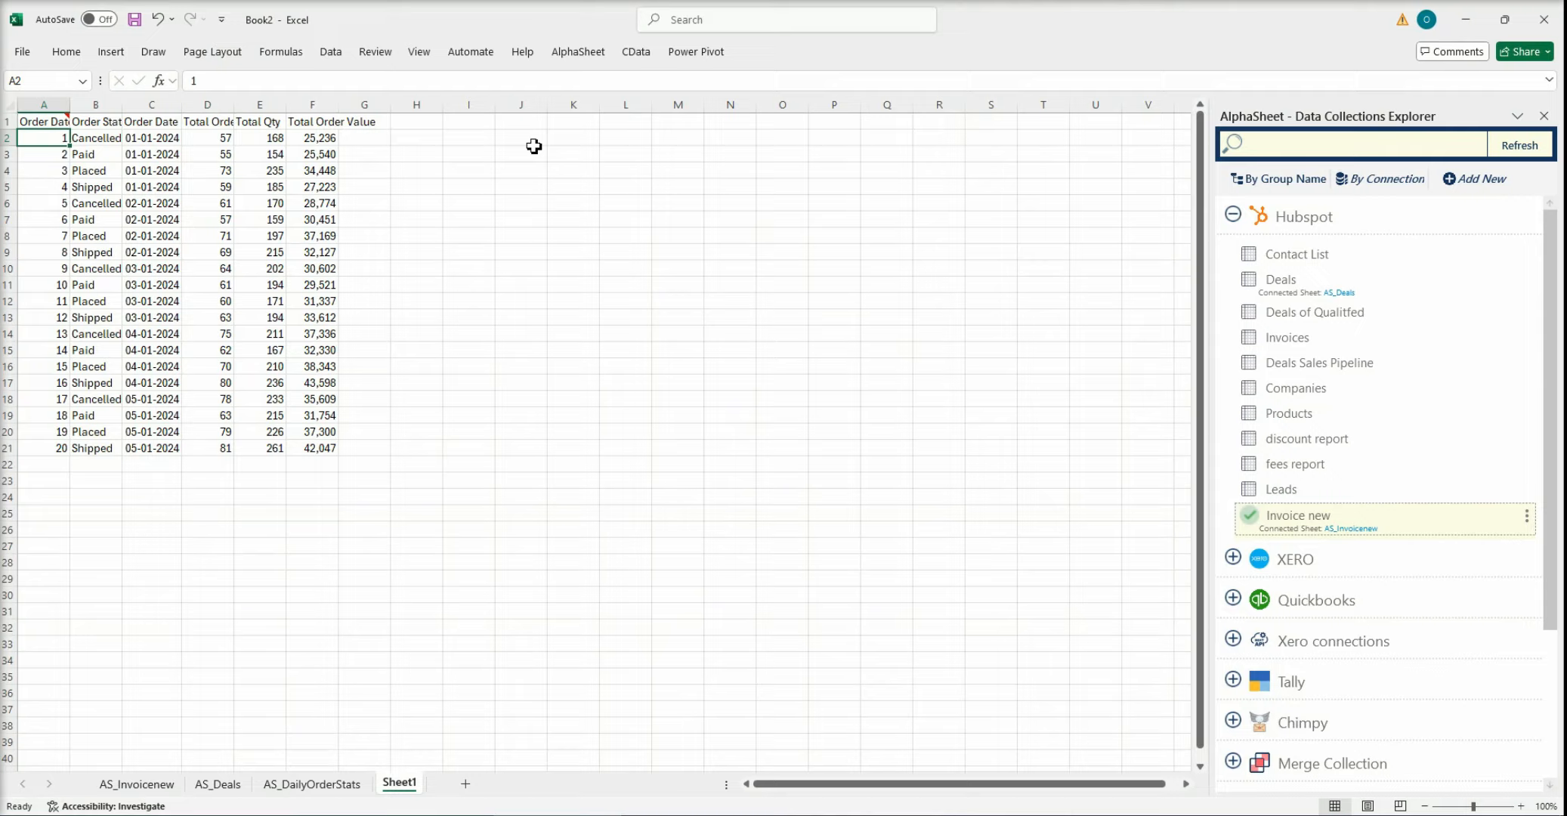
# - Copy the daily order stats formula from cell A1 to cell J1
pyautogui.click(572, 122)
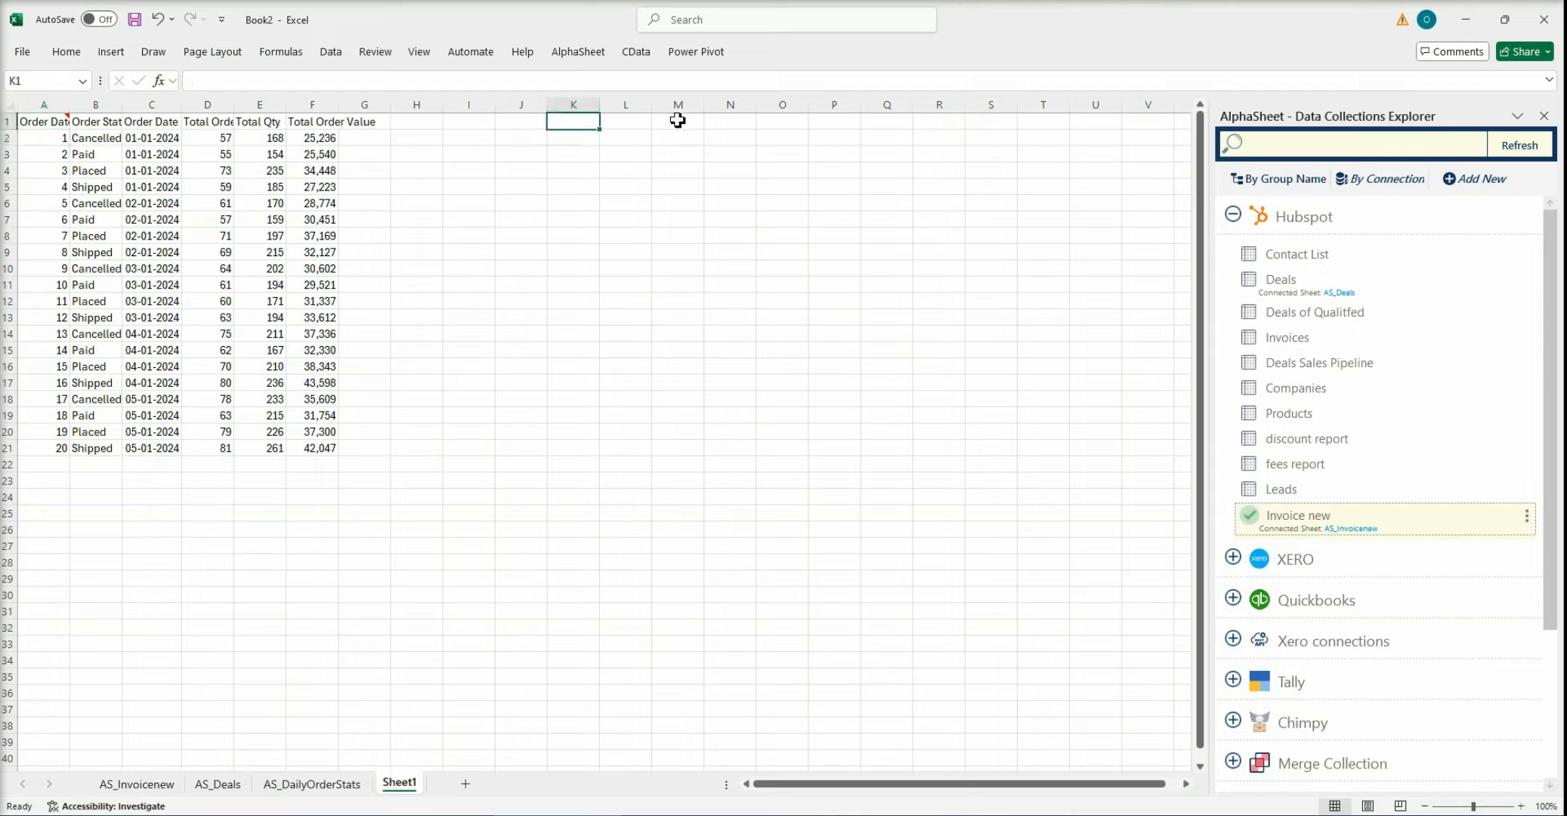
pyautogui.press('Left')
pyautogui.press('Left')
pyautogui.press('Home')
pyautogui.hotkey('ctrl', 'c')
pyautogui.press('Right')
pyautogui.press('Right')
pyautogui.press('Right')
pyautogui.press('Right')
pyautogui.press('Right')
pyautogui.press('Right')
pyautogui.press('Right')
pyautogui.press('Right')
pyautogui.press('Right')
pyautogui.press('Return')
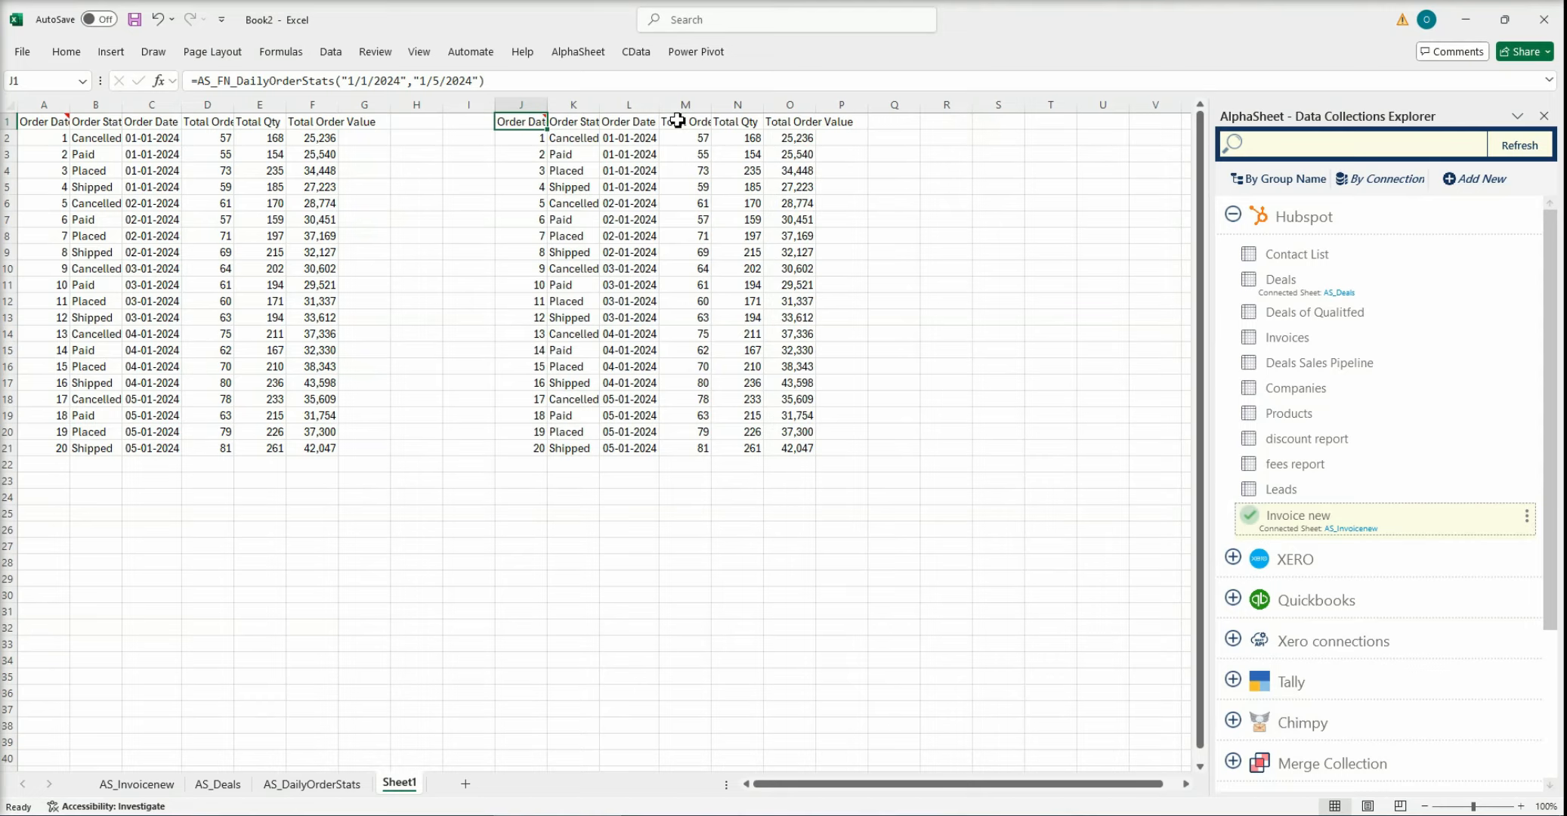
# - Change the date arguments of the formula in J1 to "2/1/2024" and "2/5/2024"
pyautogui.press('F2')
pyautogui.press('Left')
pyautogui.press('Left')
pyautogui.press('Left')
pyautogui.press('Left')
pyautogui.press('Left')
pyautogui.press('Left')
pyautogui.press('Left')
pyautogui.press('Left')
pyautogui.press('Left')
pyautogui.press('Left')
pyautogui.press('Left')
pyautogui.press('Left')
pyautogui.press('Left')
pyautogui.press('Left')
pyautogui.press('Left')
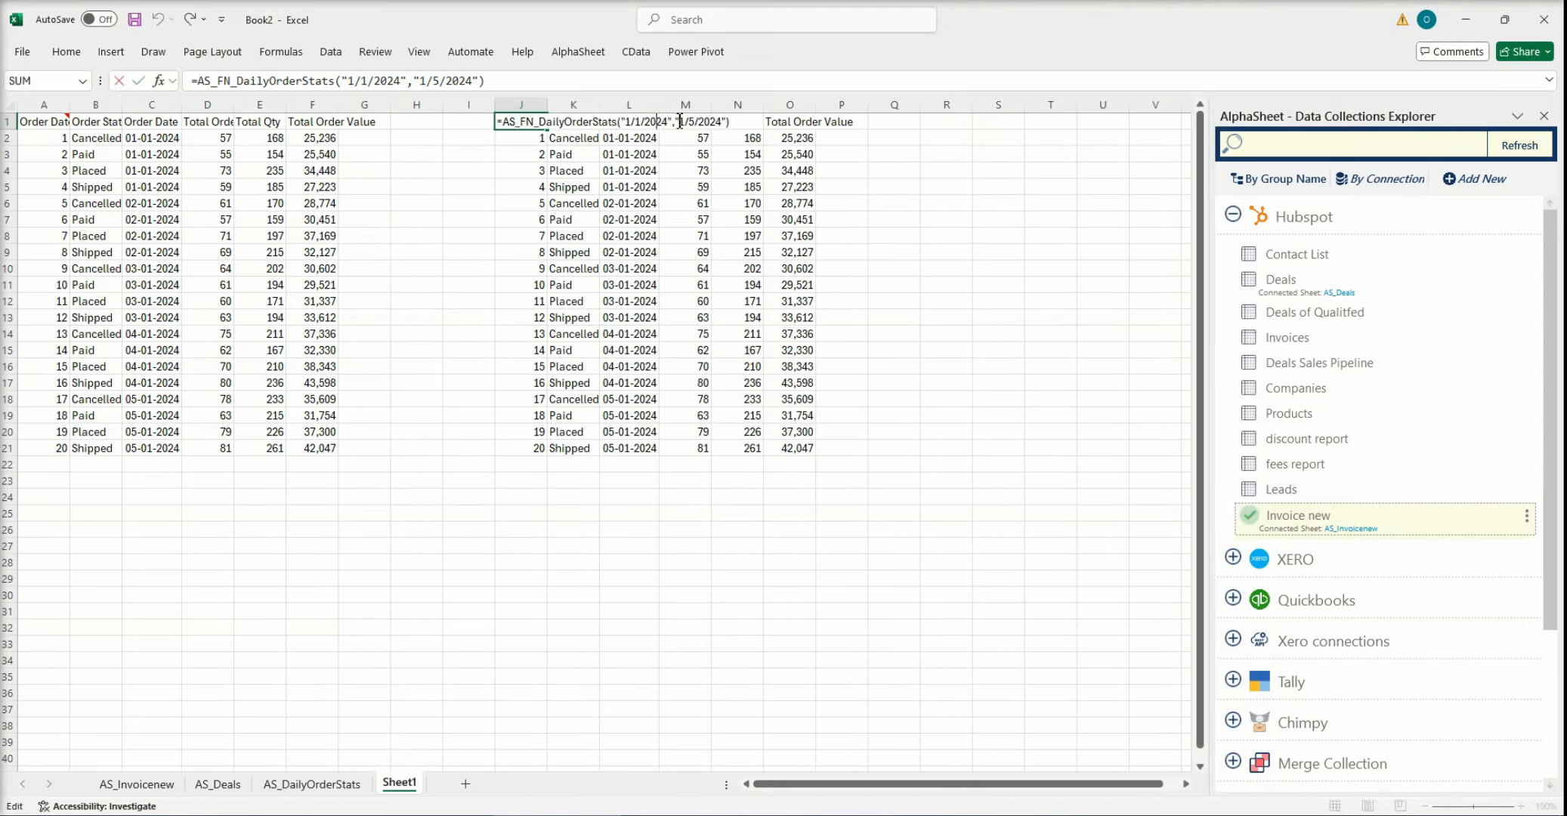
pyautogui.press('Left')
pyautogui.press('Left')
pyautogui.press('Delete')
pyautogui.write('2')
pyautogui.press('Right')
pyautogui.press('Right')
pyautogui.press('Right')
pyautogui.press('Right')
pyautogui.press('Delete')
pyautogui.write('2')
pyautogui.press('Return')
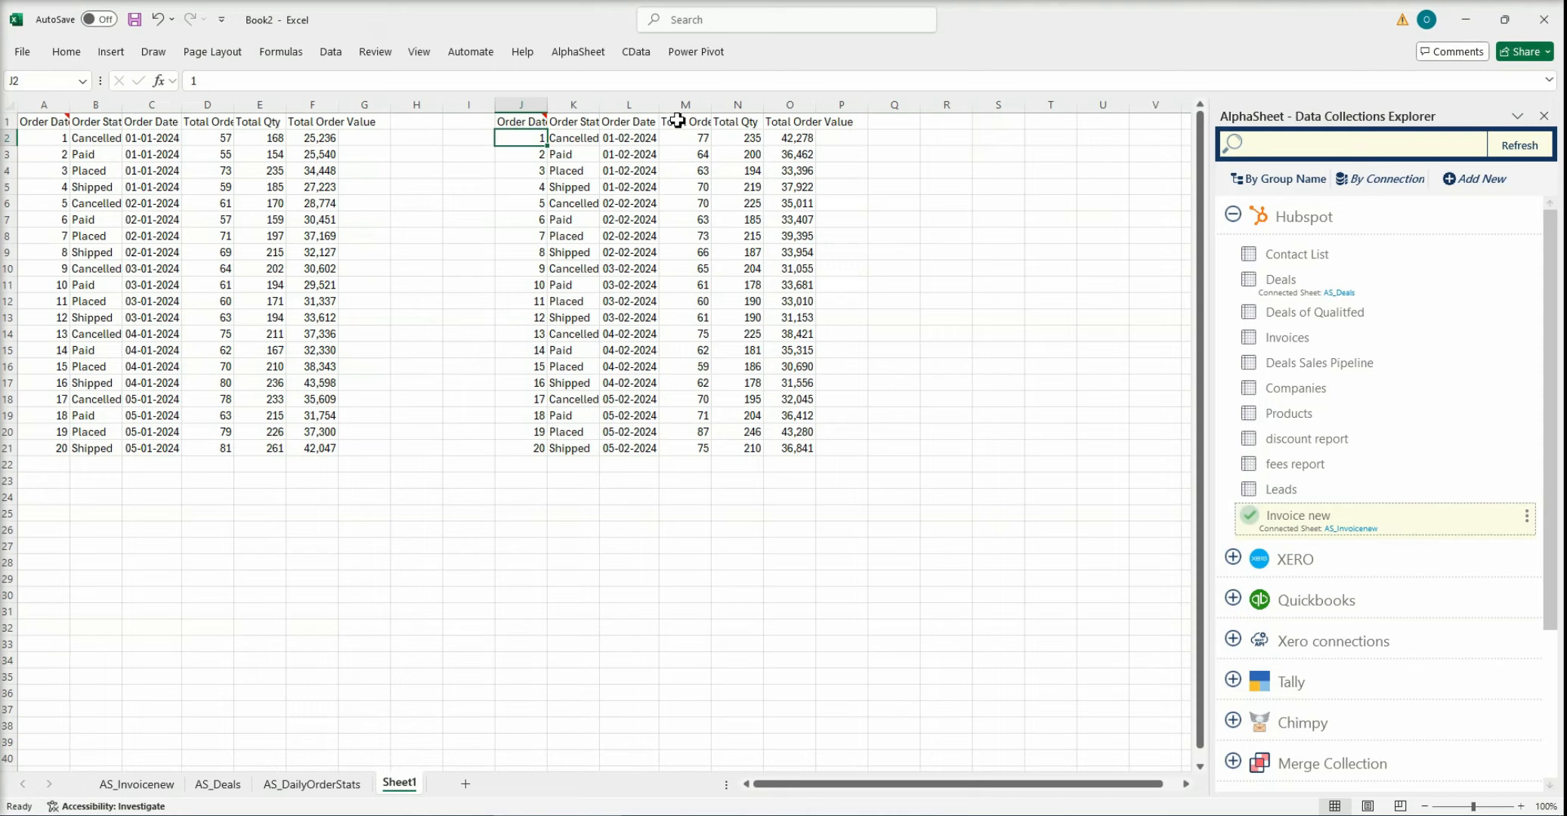
# - Copy the daily order stats formula from cell J1 to cell R1
pyautogui.press('Up')
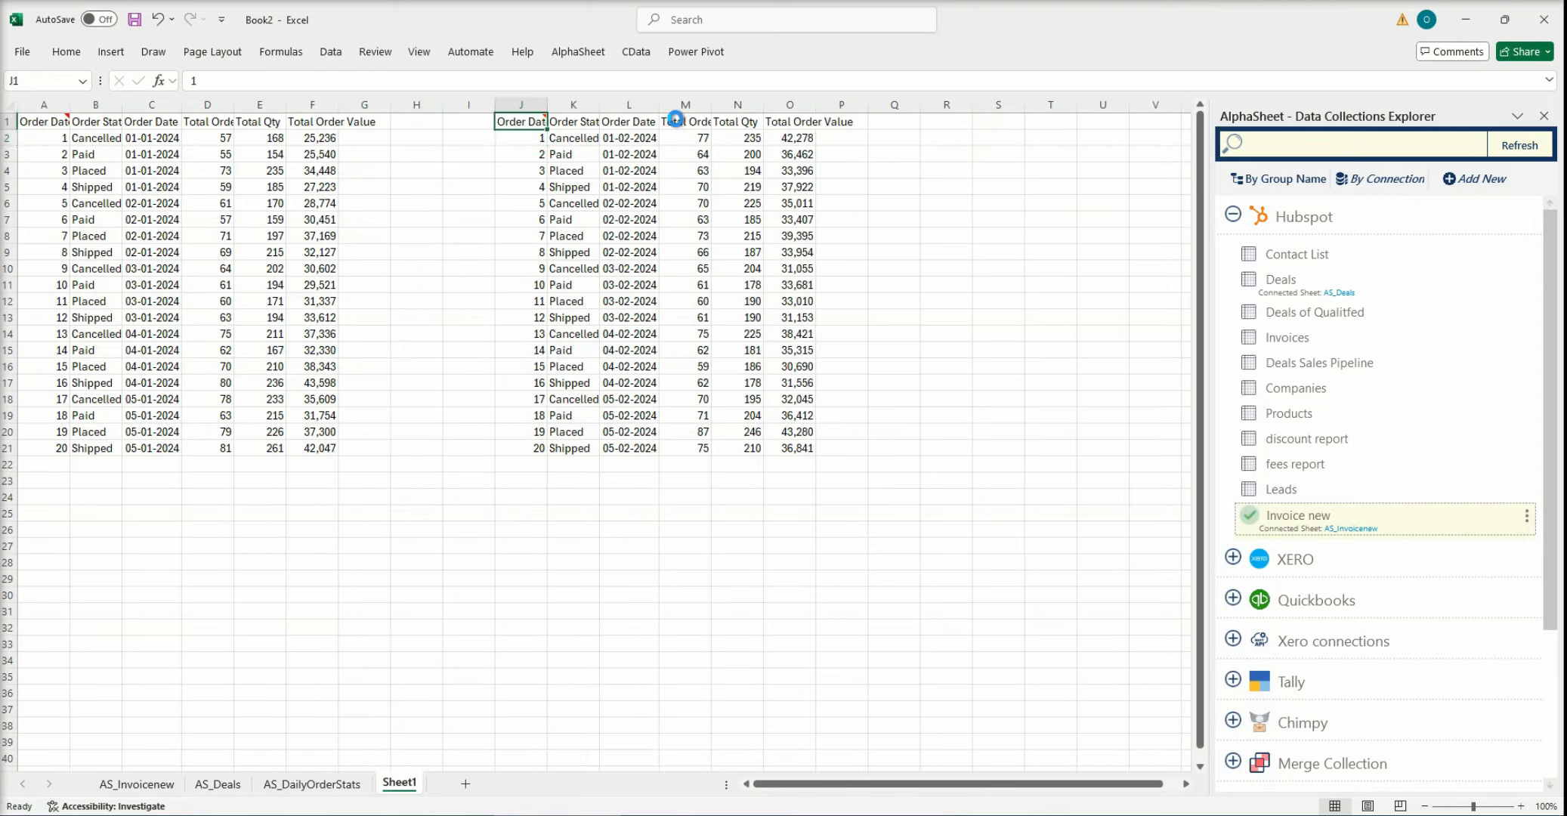
pyautogui.hotkey('ctrl', 'c')
pyautogui.press('Right')
pyautogui.press('Right')
pyautogui.press('Right')
pyautogui.press('Right')
pyautogui.press('Right')
pyautogui.press('Right')
pyautogui.press('Right')
pyautogui.press('Right')
pyautogui.hotkey('ctrl', 'v')
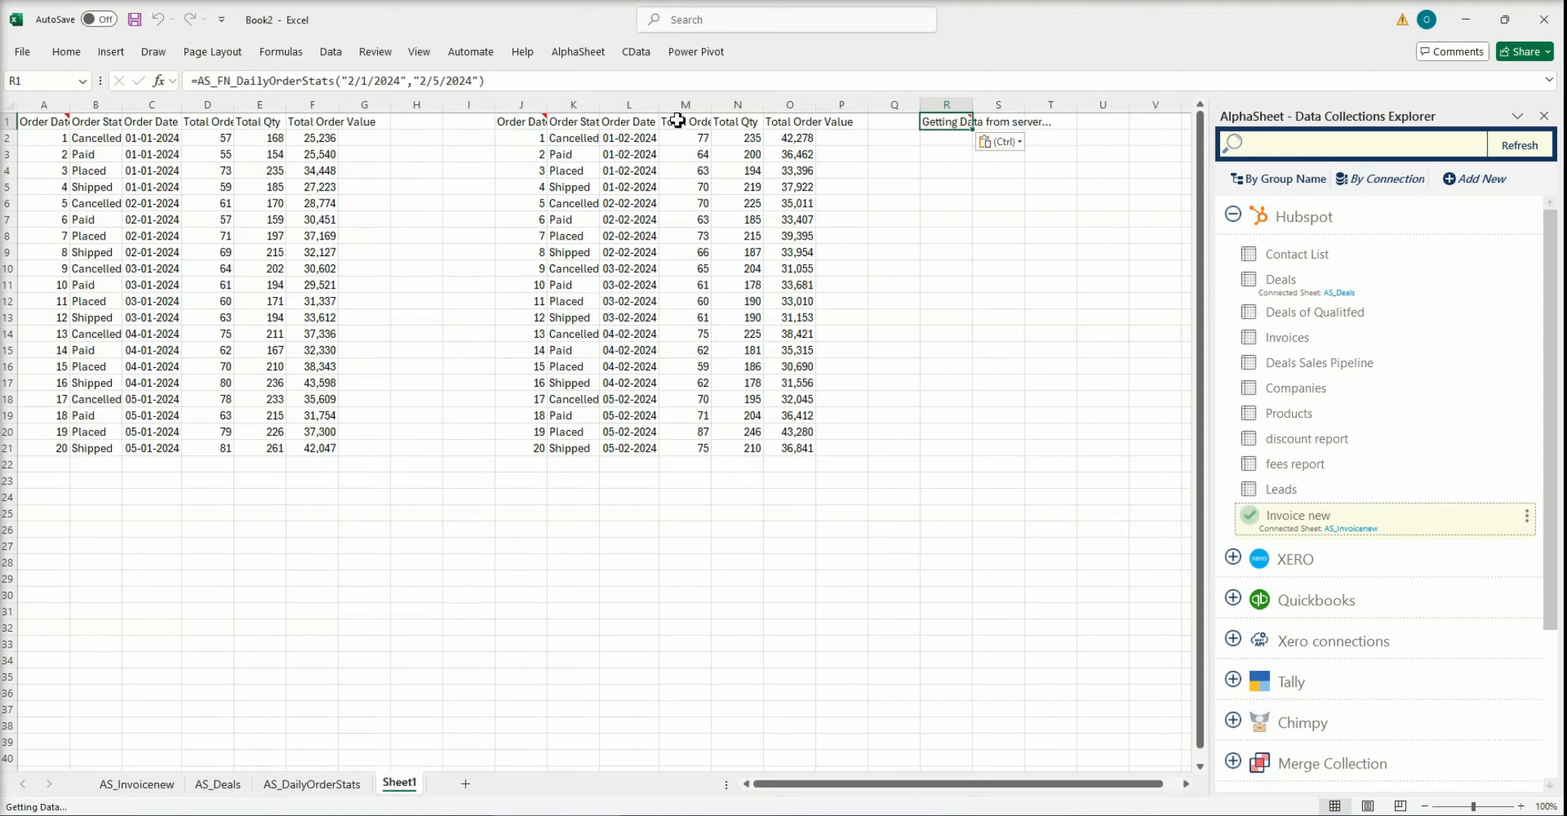
# - Change the date arguments of the formula in R1 to "3/1/2024" and "3/5/2024", and close the Data Collections Explorer
pyautogui.press('F2')
pyautogui.press('Left')
pyautogui.press('Left')
pyautogui.press('Left')
pyautogui.press('Left')
pyautogui.press('Left')
pyautogui.press('Left')
pyautogui.press('Left')
pyautogui.press('Left')
pyautogui.press('Left')
pyautogui.press('Left')
pyautogui.press('Left')
pyautogui.press('Left')
pyautogui.press('Left')
pyautogui.press('BackSpace')
pyautogui.write('3')
pyautogui.press('Right')
pyautogui.press('Right')
pyautogui.press('Right')
pyautogui.press('Right')
pyautogui.press('Right')
pyautogui.press('Right')
pyautogui.press('Right')
pyautogui.press('Right')
pyautogui.press('Right')
pyautogui.press('Right')
pyautogui.press('Right')
pyautogui.press('Right')
pyautogui.press('Left')
pyautogui.press('Left')
pyautogui.press('Delete')
pyautogui.write('3')
pyautogui.press('Return')
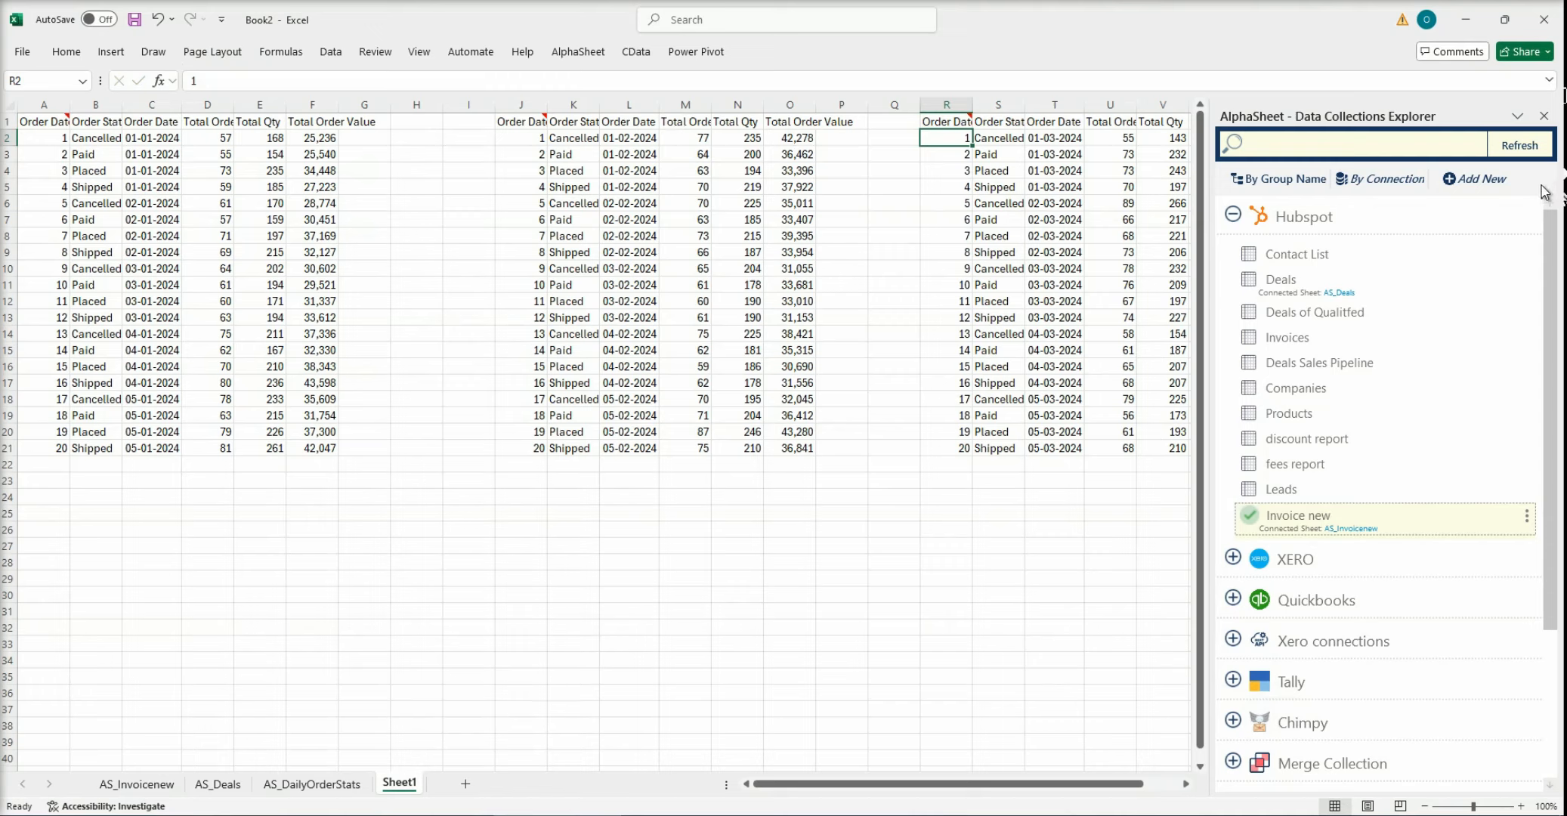
pyautogui.click(1544, 116)
pyautogui.click(1260, 172)
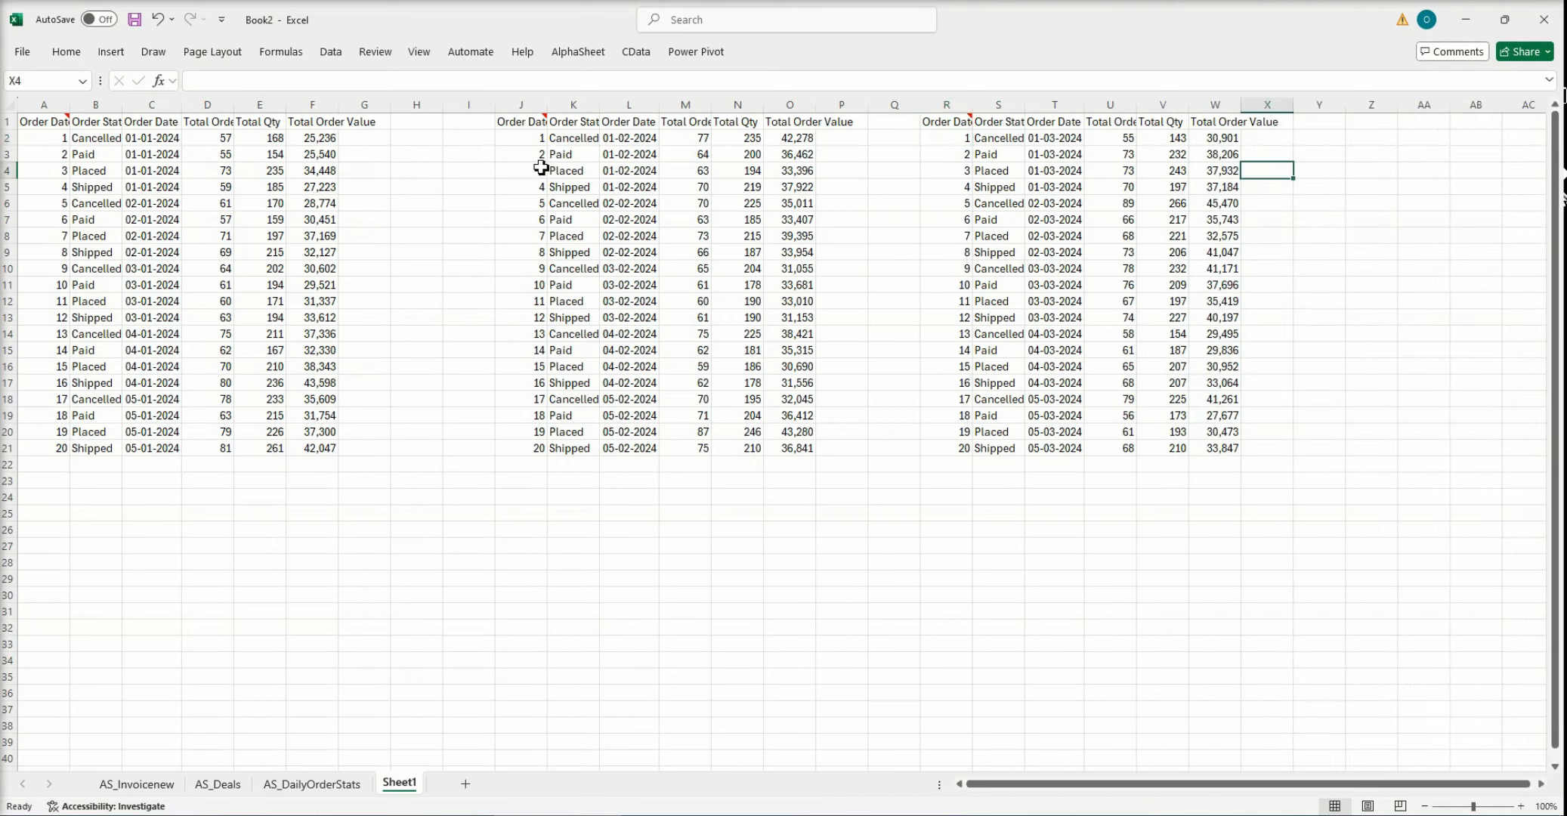